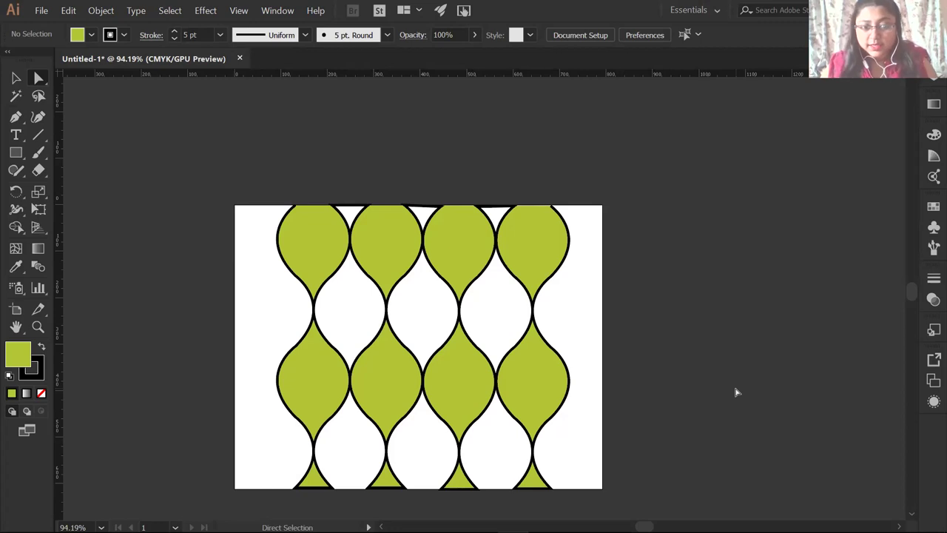
Step: Select all the green teardrop pattern paths, deselect them, and bring up the File menu
key("ctrl+a")
left_click(447, 177)
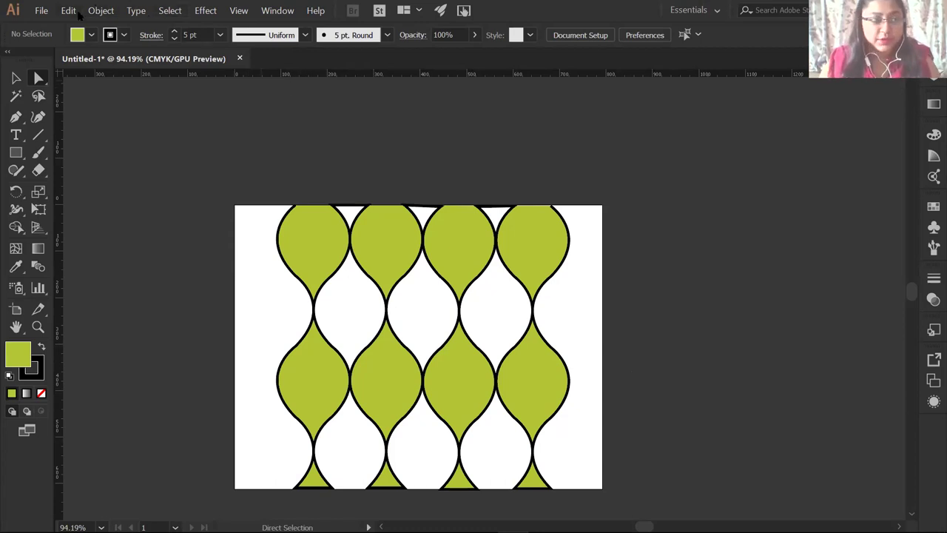
left_click(42, 10)
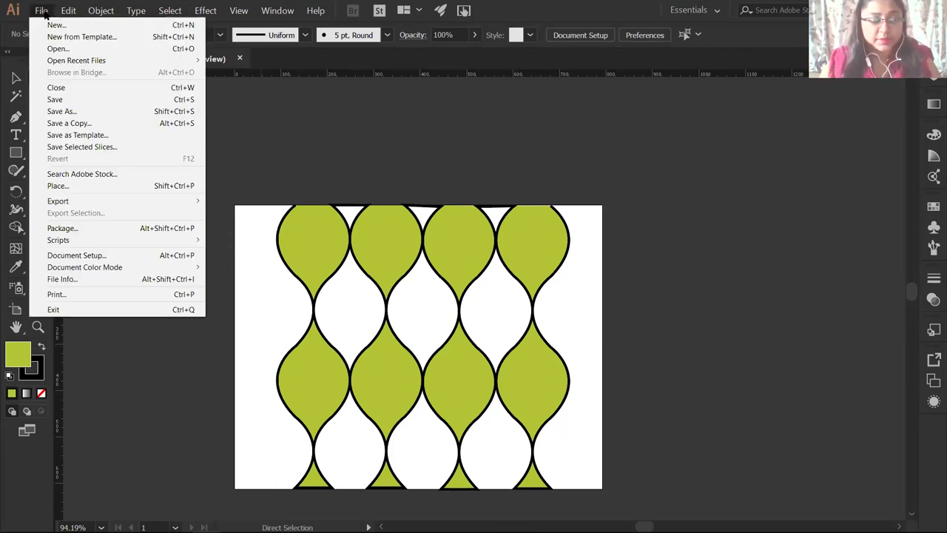
Step: Create a new document from the A3 preset in Pixels with landscape orientation
left_click(54, 26)
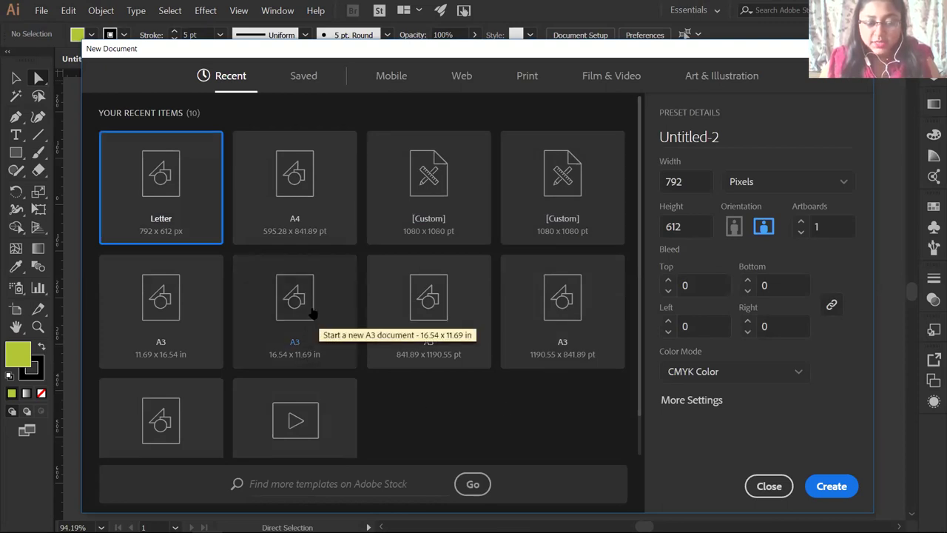
left_click(175, 317)
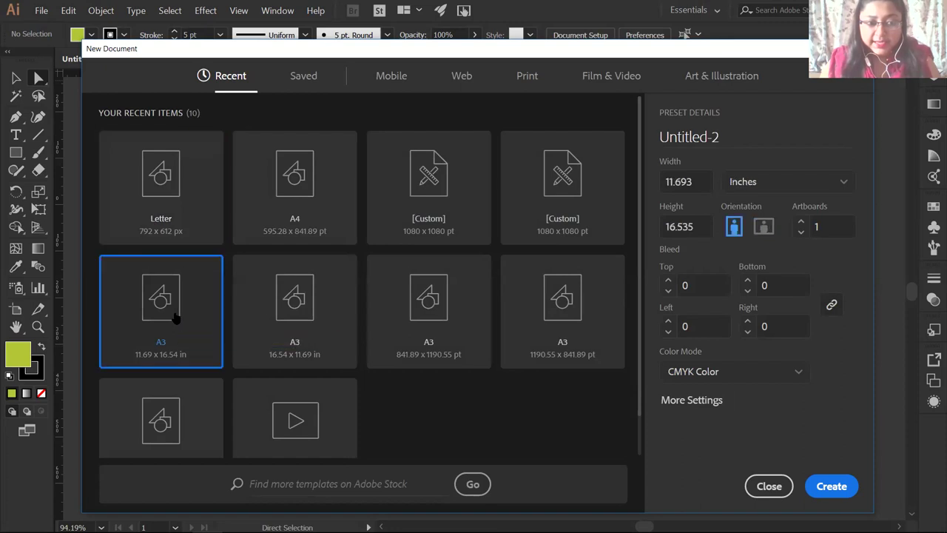
left_click(825, 188)
left_click(744, 337)
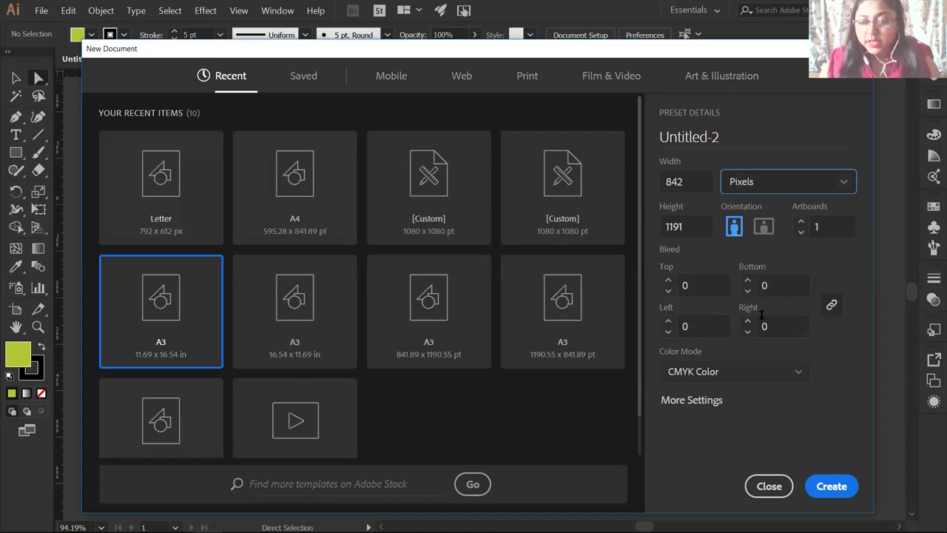
left_click(765, 229)
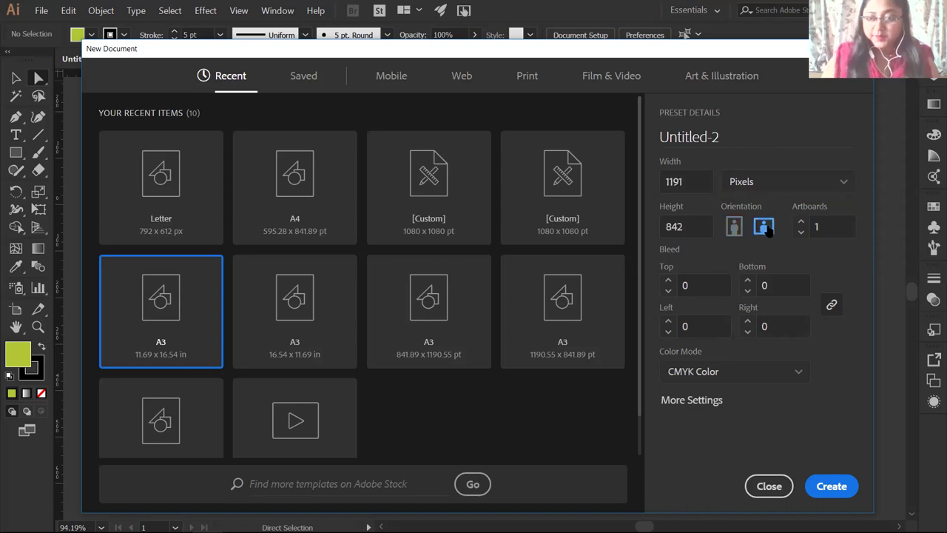
left_click(832, 486)
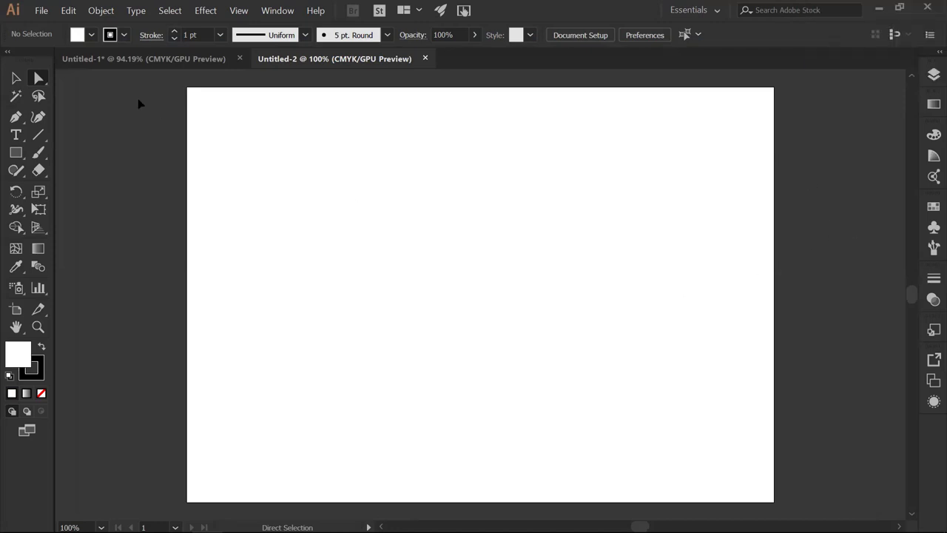
Step: Draw a straight horizontal line near the top of the artboard with the Pen tool, then deselect it
left_click(17, 119)
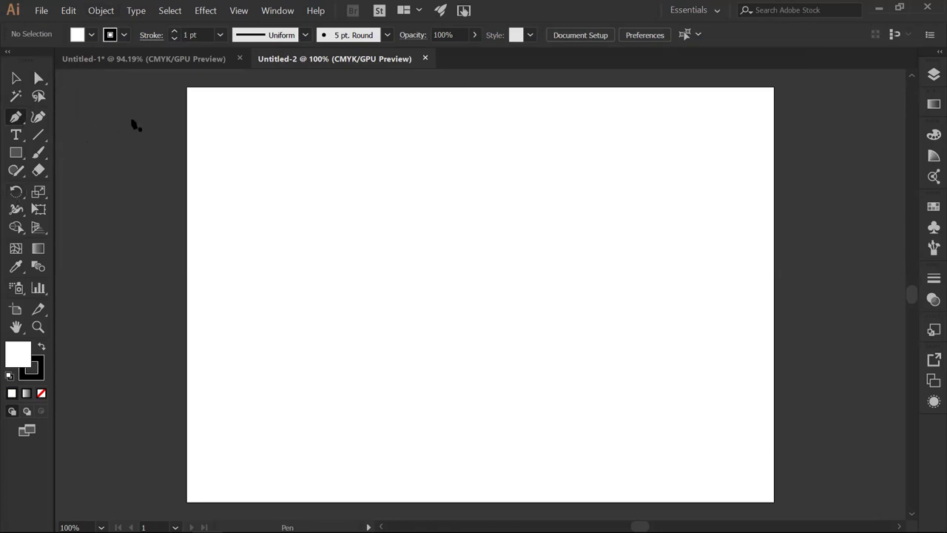
left_click(268, 119)
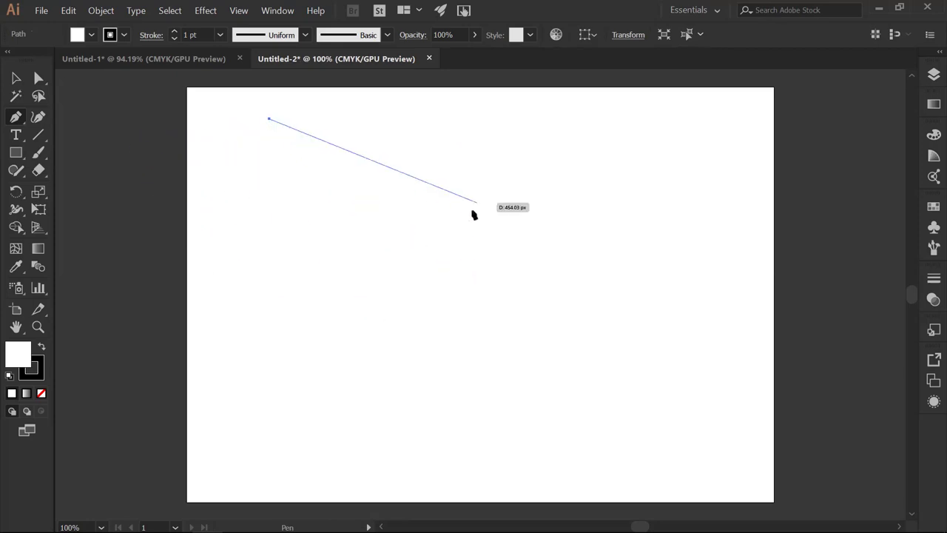
left_click(476, 119)
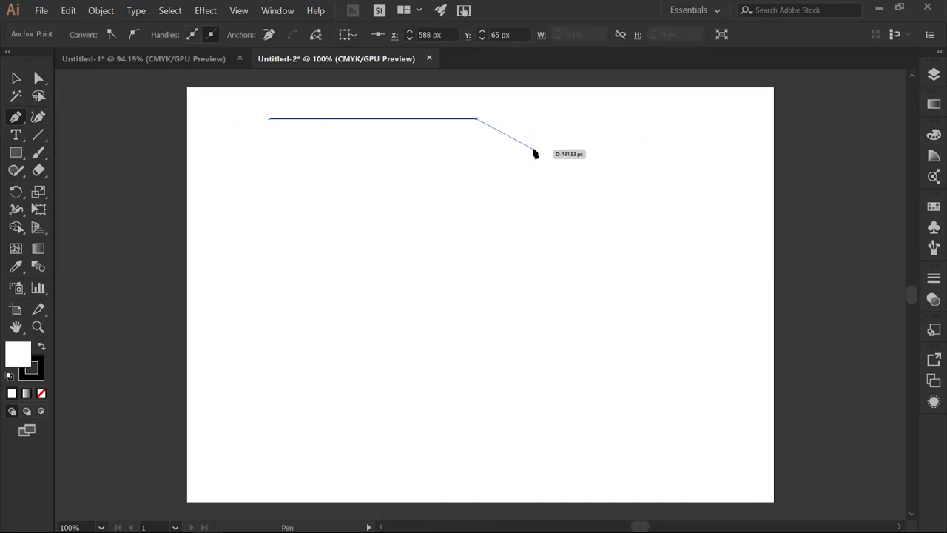
key("Escape")
left_click(16, 77)
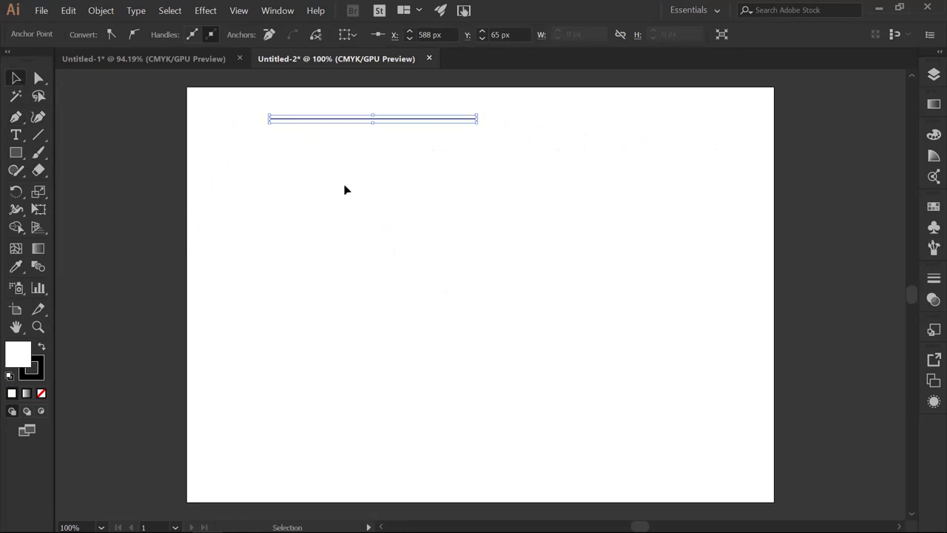
left_click(374, 205)
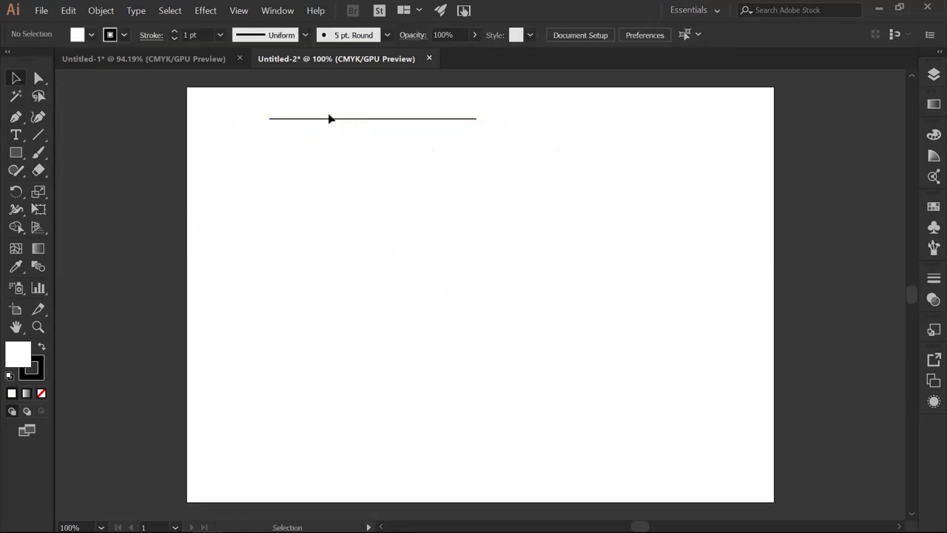
left_click(38, 328)
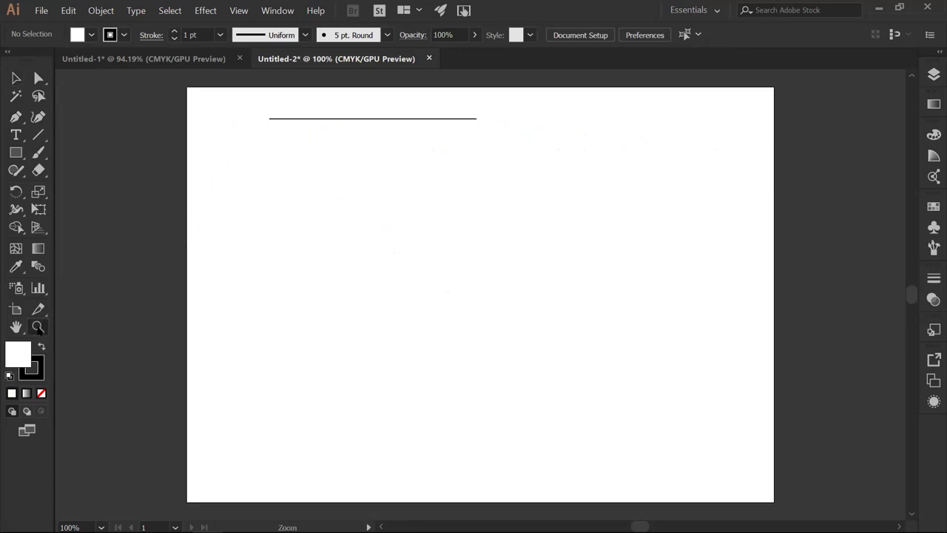
Step: Zoom in to 300% on the line and pan it down into view
left_click(377, 117)
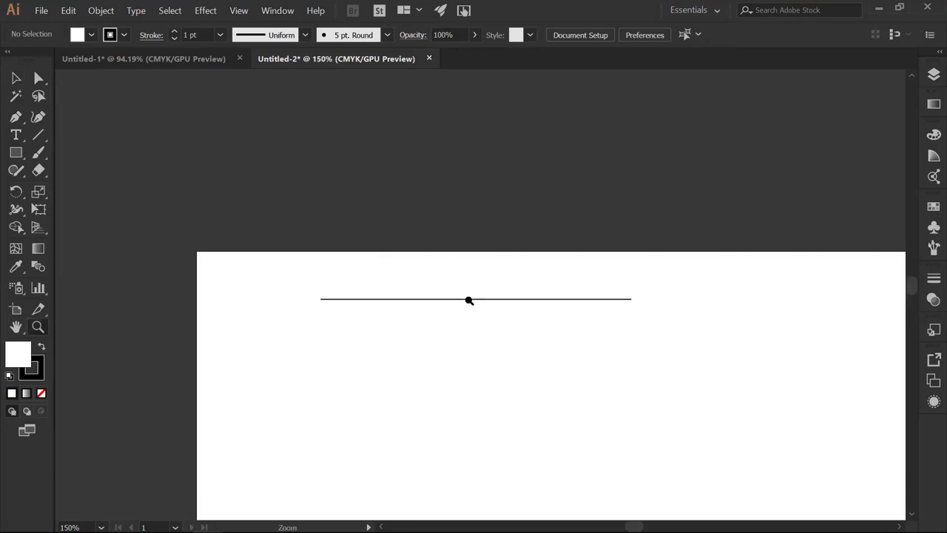
left_click(538, 357)
left_click(355, 362)
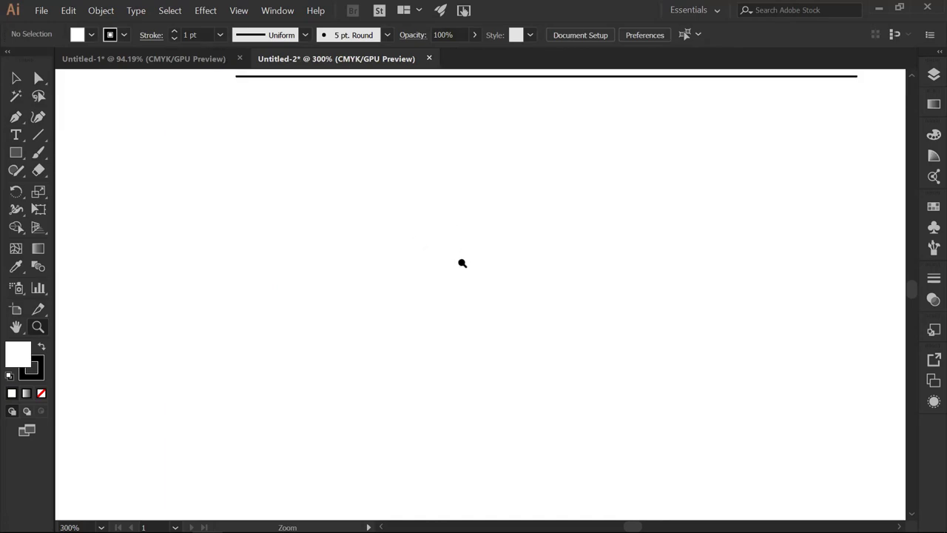
key("space")
left_click_drag(464, 160, 400, 220)
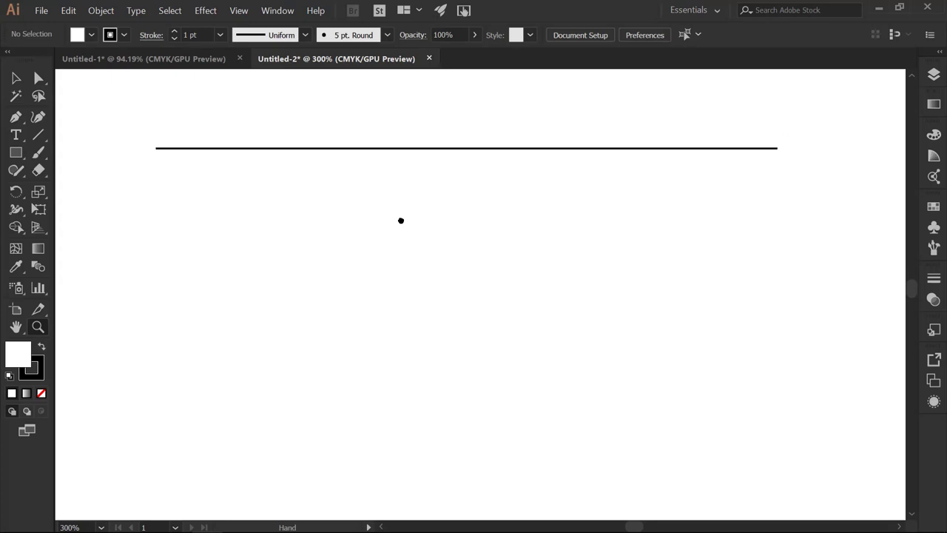
left_click(14, 78)
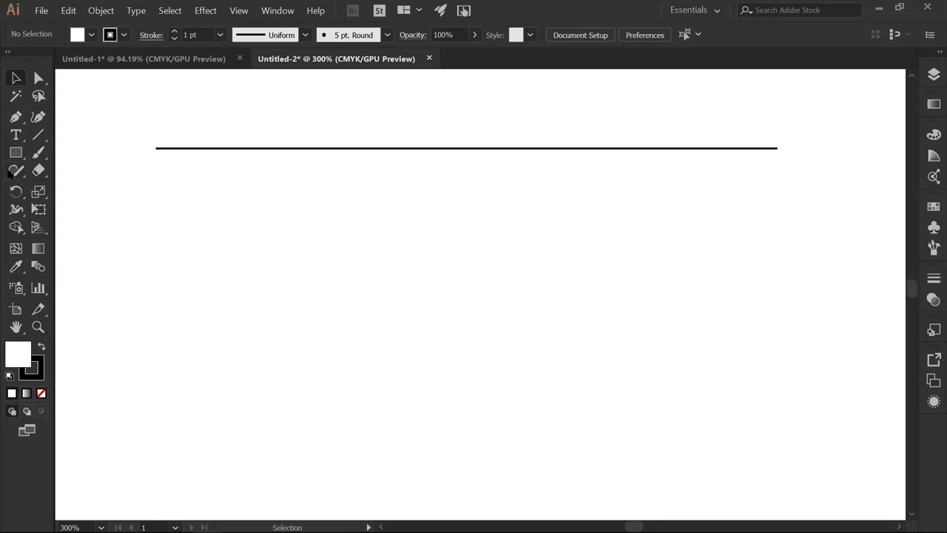
Step: Draw a second horizontal line just below the first with the Pen tool
left_click(15, 117)
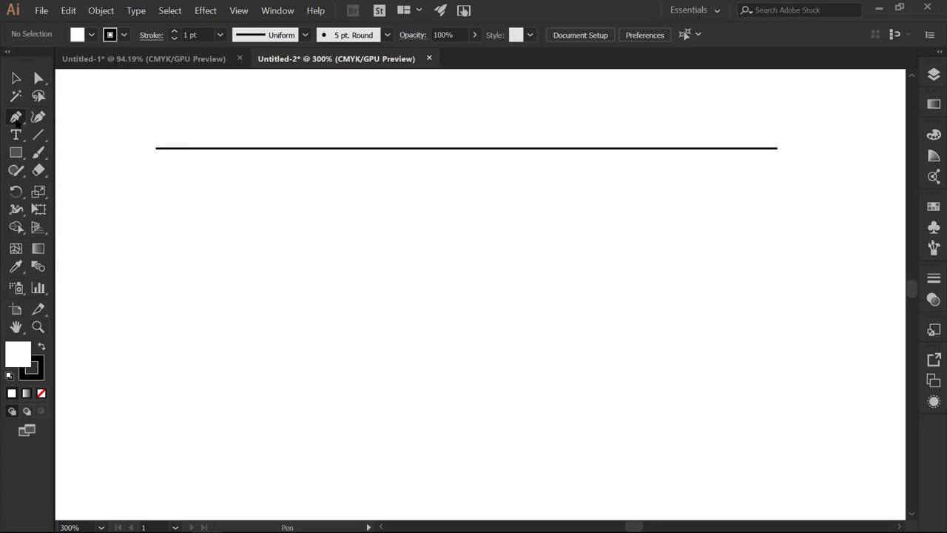
left_click(155, 198)
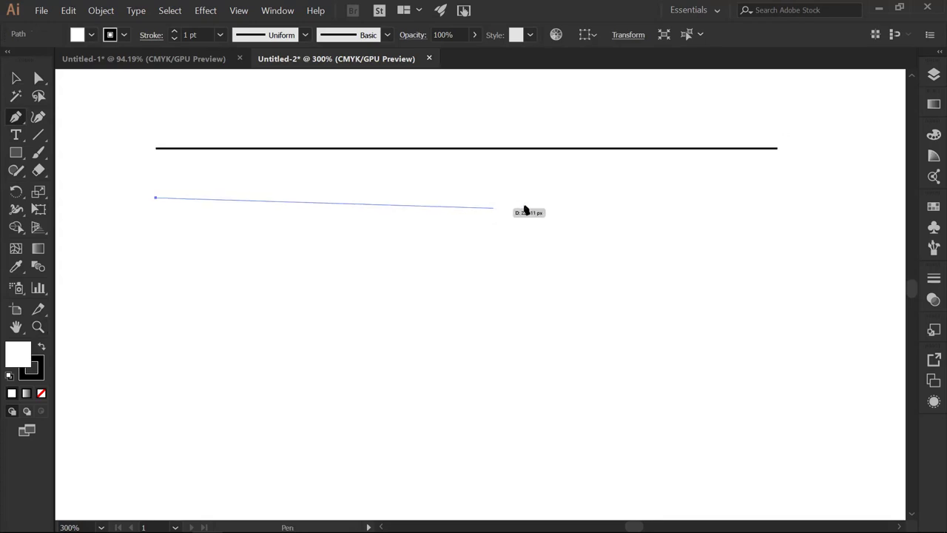
left_click(632, 198)
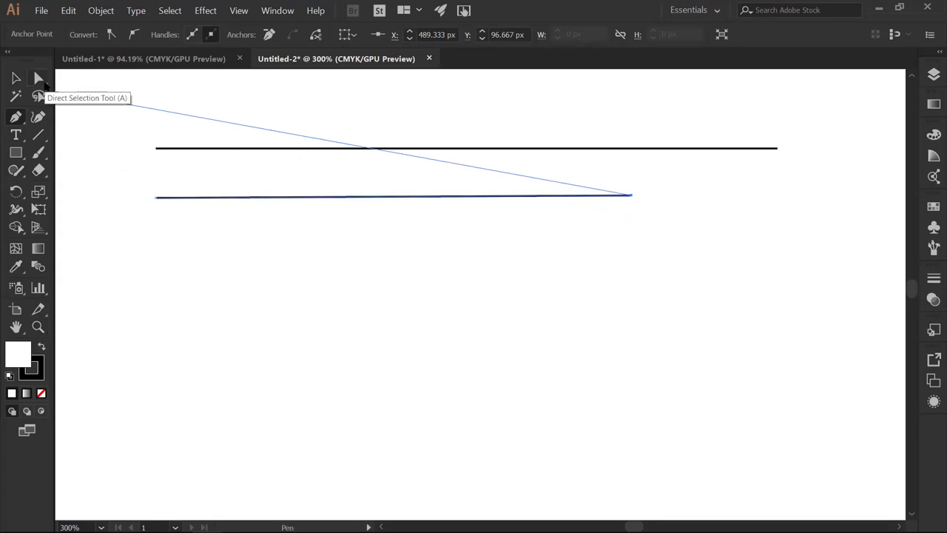
key("Escape")
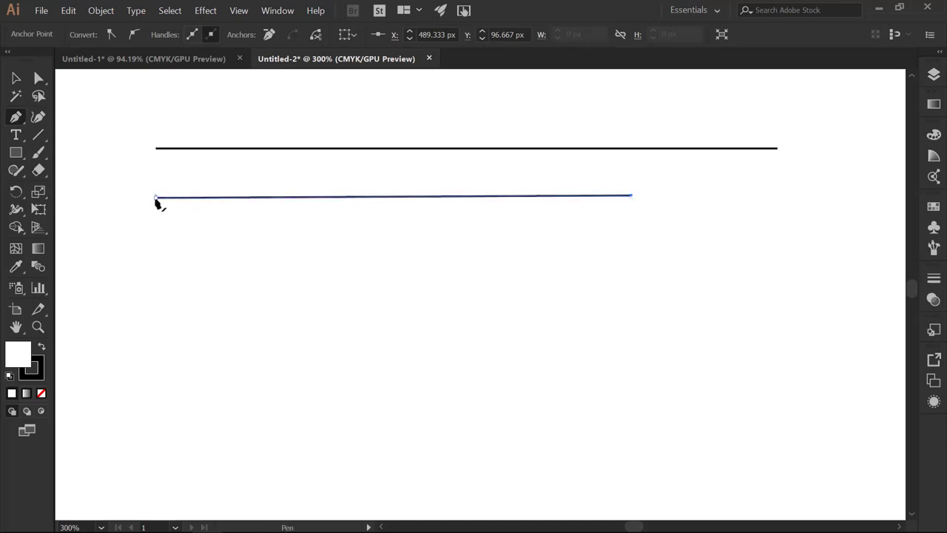
Step: Move the lower line and pull its endpoints inward so it sits inset from the top line
left_click(39, 78)
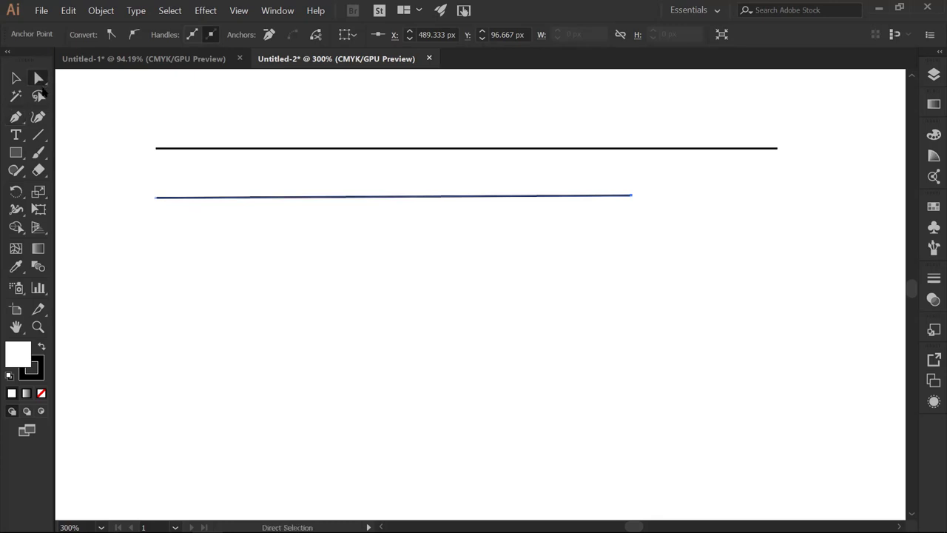
left_click(156, 201)
mouse_move(156, 201)
left_mouse_down()
mouse_move(198, 322)
mouse_move(158, 262)
mouse_move(150, 207)
mouse_move(170, 204)
left_mouse_up()
left_click_drag(450, 197, 449, 197)
left_click_drag(501, 194, 528, 193)
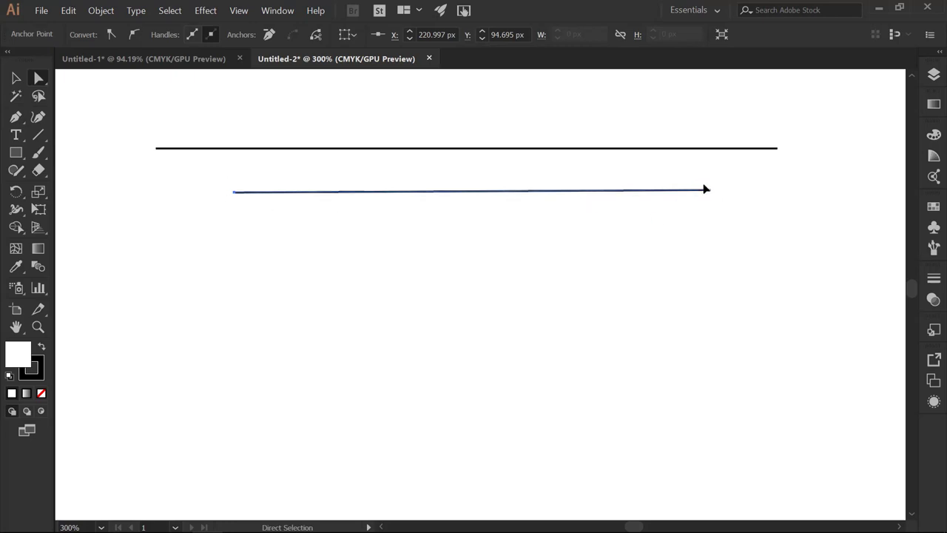
mouse_move(710, 192)
left_mouse_down()
mouse_move(710, 269)
mouse_move(668, 382)
mouse_move(511, 474)
mouse_move(449, 480)
mouse_move(483, 471)
mouse_move(640, 364)
mouse_move(704, 224)
mouse_move(620, 392)
mouse_move(691, 277)
mouse_move(680, 328)
mouse_move(397, 461)
mouse_move(415, 462)
mouse_move(640, 353)
mouse_move(716, 191)
mouse_move(704, 194)
left_mouse_up()
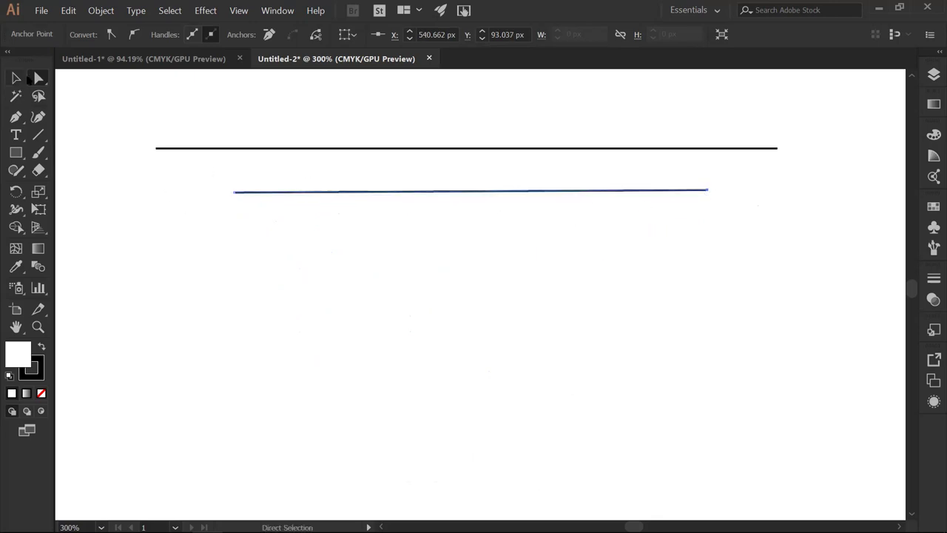
left_click(15, 119)
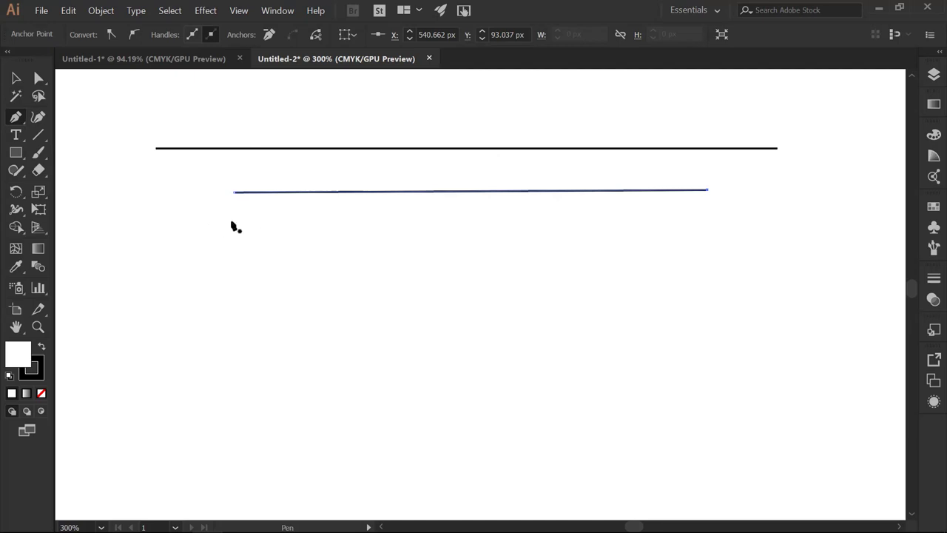
left_click(331, 227)
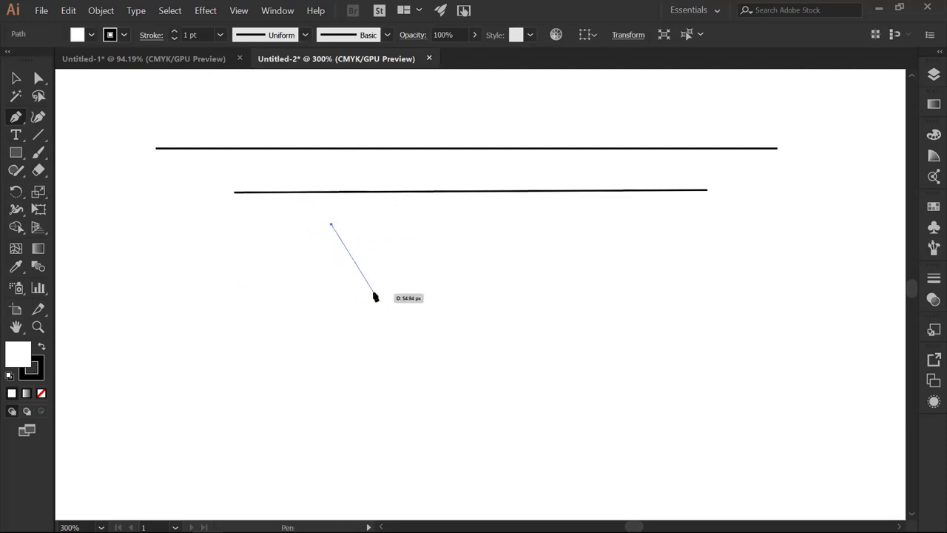
key("Escape")
key("ctrl+z")
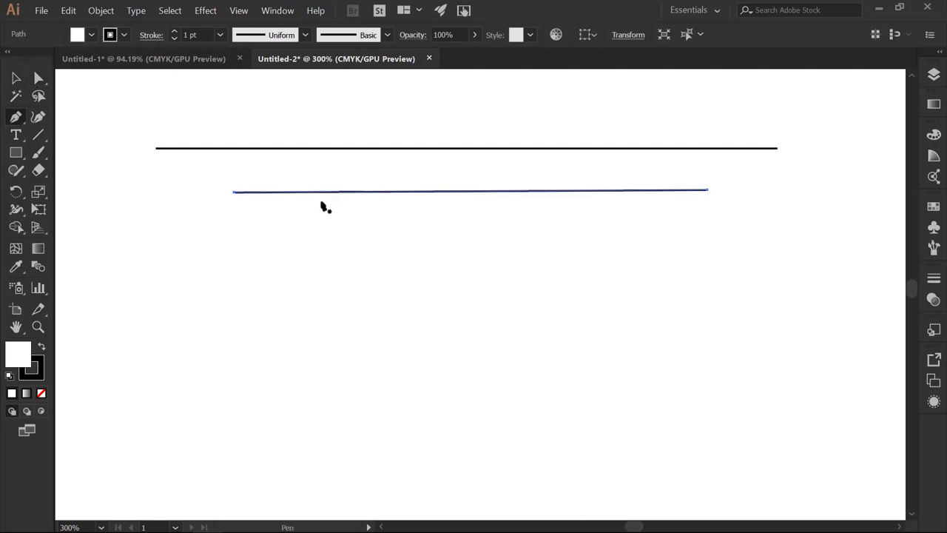
left_click(13, 80)
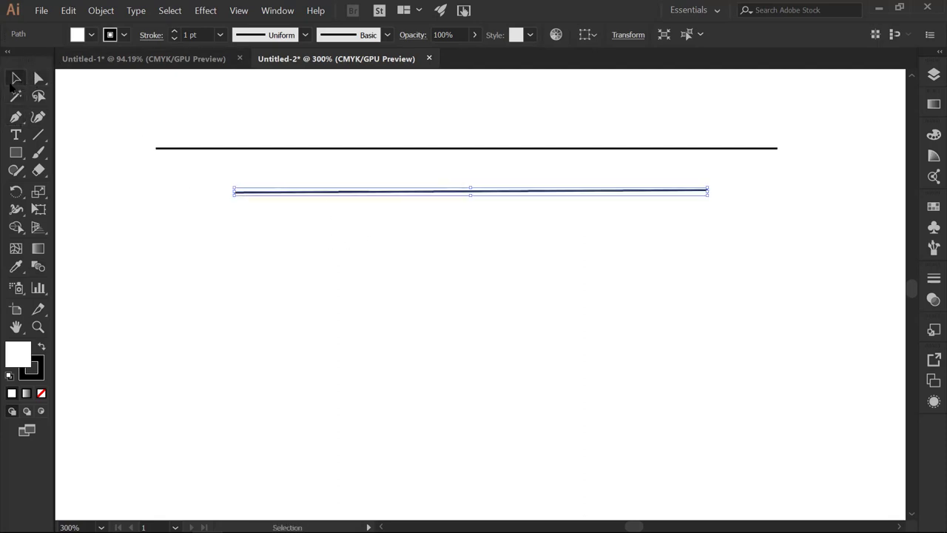
left_click(237, 243)
left_click(16, 118)
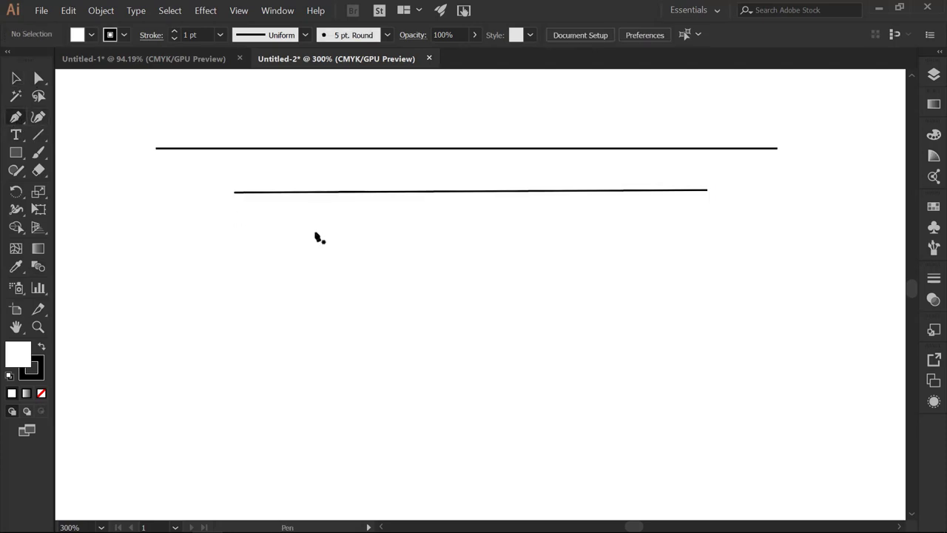
Step: Start a new path below the shorter line and bend its segment into a leftward-bulging curve
left_click(319, 220)
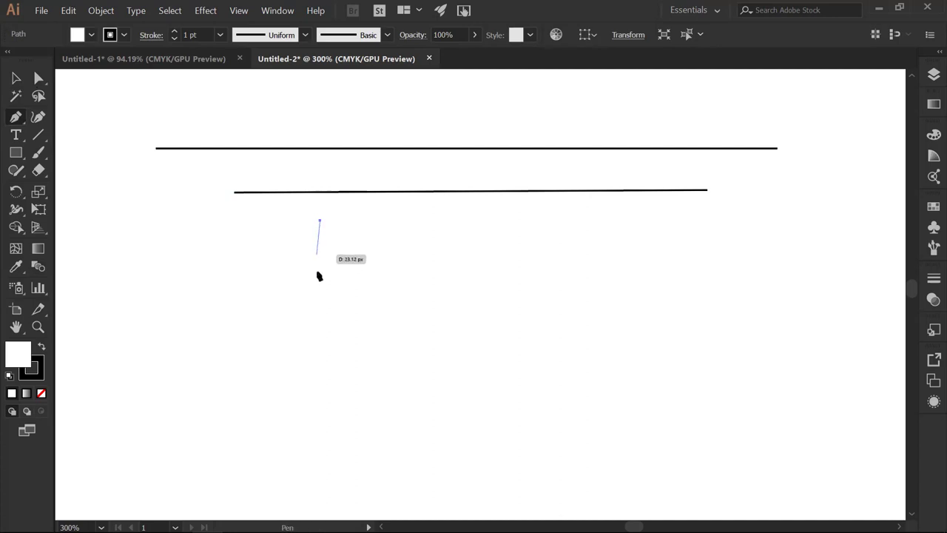
left_click(320, 352)
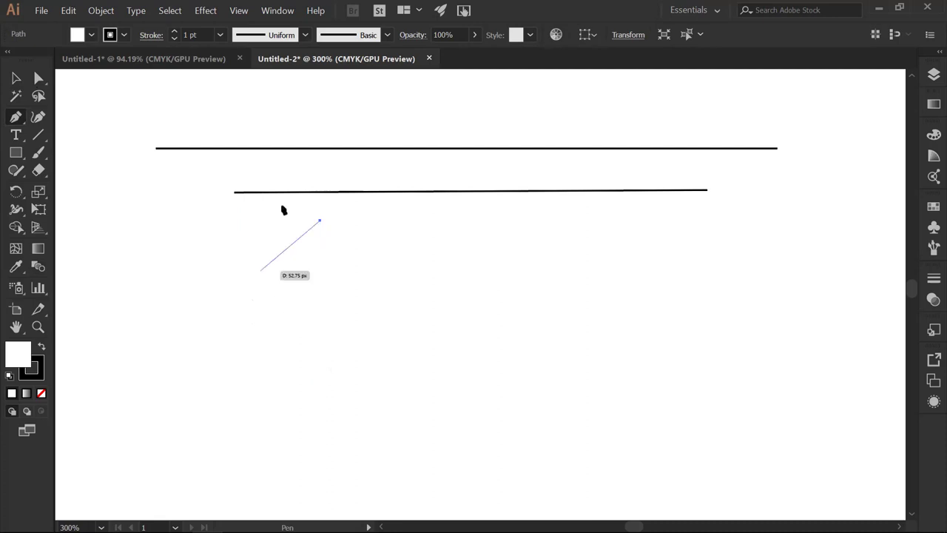
left_click(320, 329)
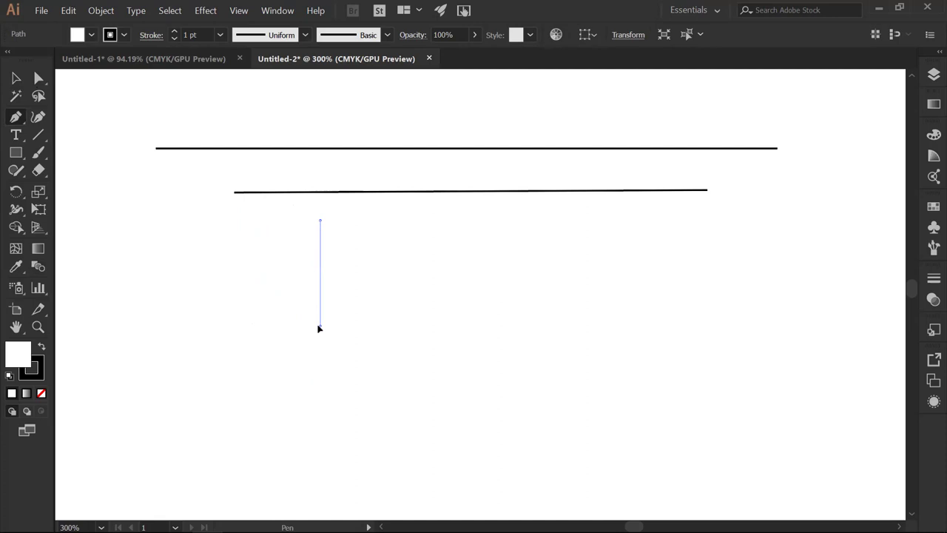
left_click_drag(318, 329, 388, 391)
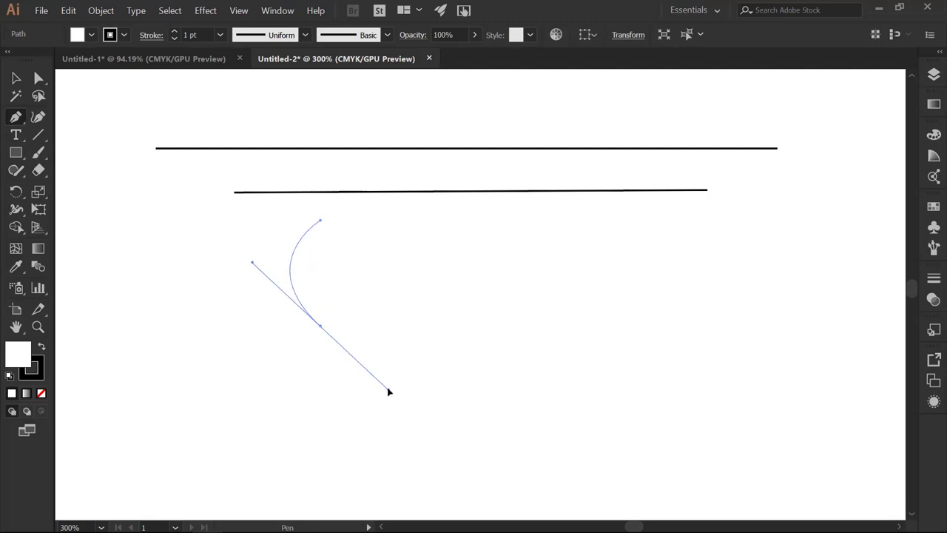
left_click_drag(319, 221, 390, 386)
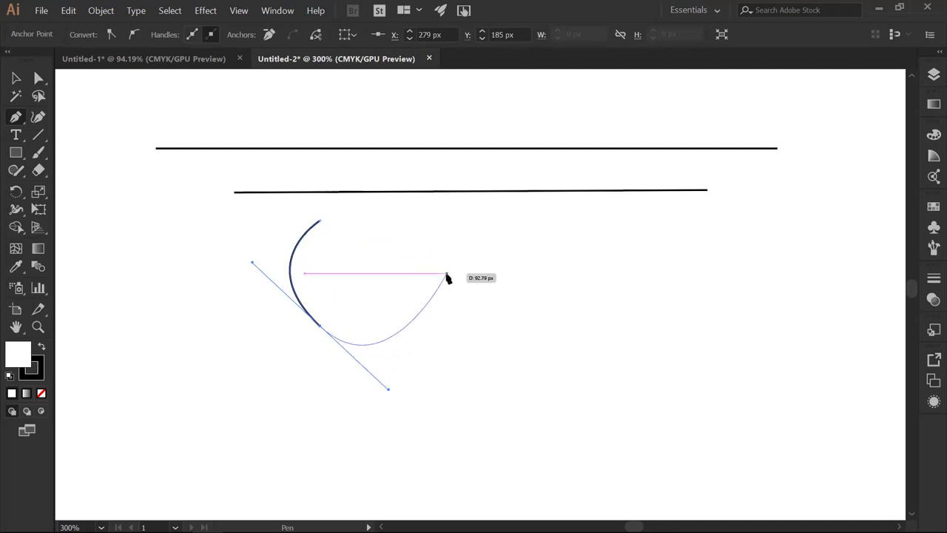
key("Escape")
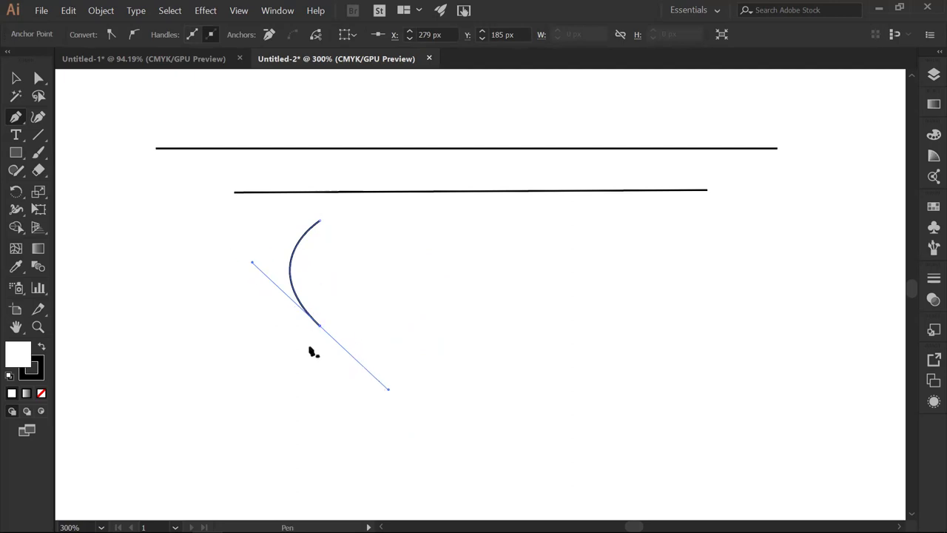
Step: Drag the arc's direction handle so the curve bulges further to the left
left_click(38, 79)
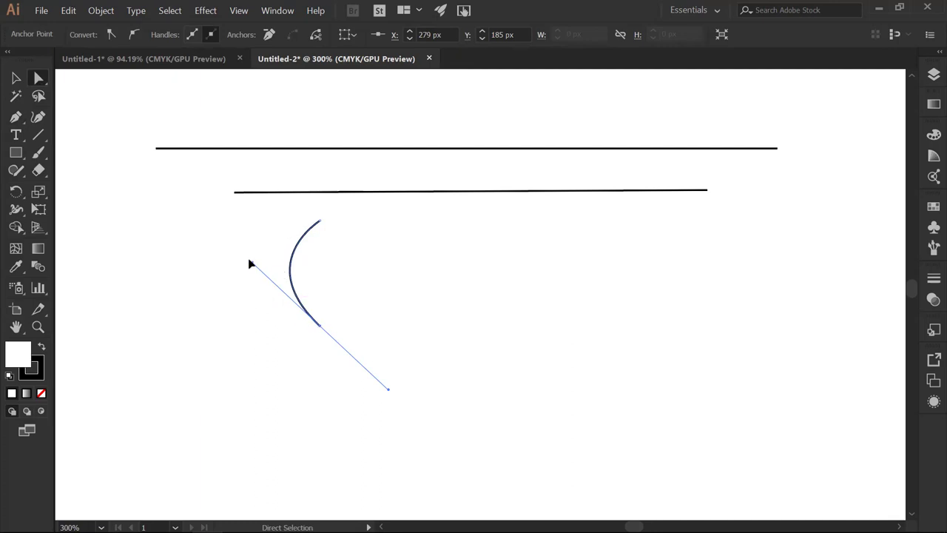
left_click_drag(251, 264, 207, 275)
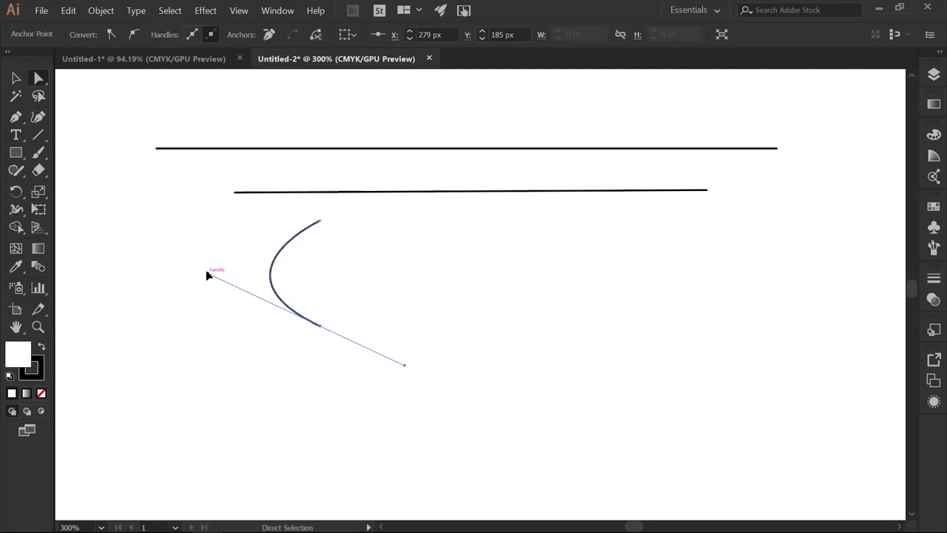
mouse_move(405, 366)
left_mouse_down()
mouse_move(402, 313)
mouse_move(404, 376)
mouse_move(408, 370)
left_mouse_up()
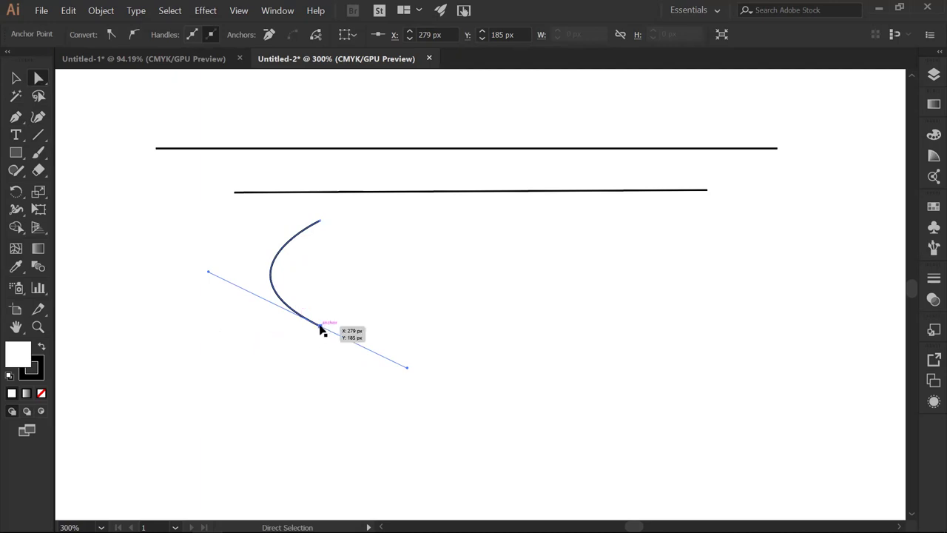
Step: Give the arc's bottom anchor a horizontal handle pointing to the right
left_click(17, 117)
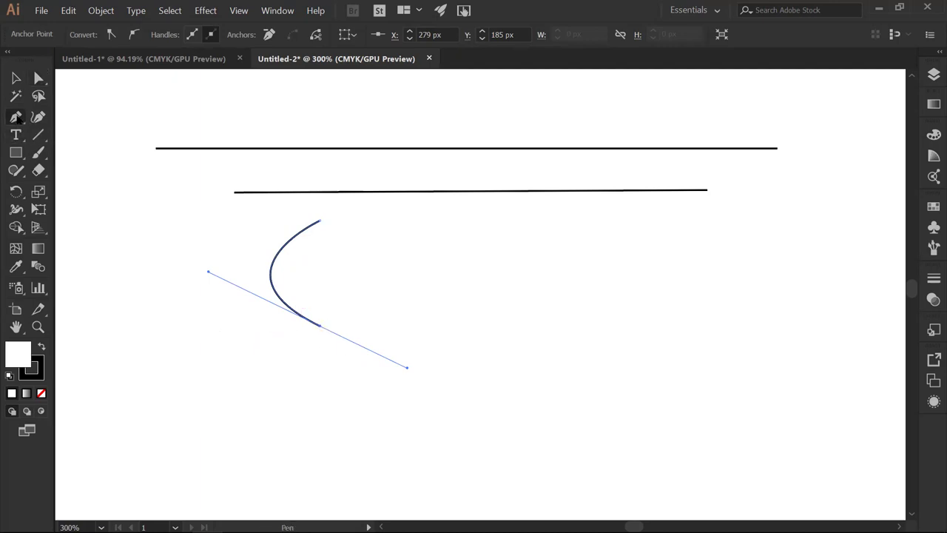
left_click(321, 326)
left_click_drag(321, 326, 418, 302)
left_click_drag(418, 322, 439, 326)
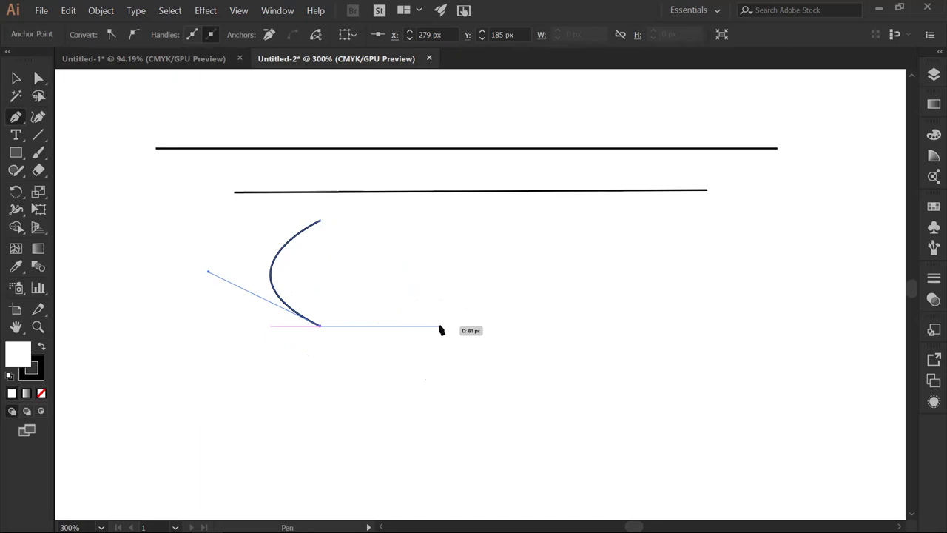
mouse_move(439, 326)
left_mouse_down()
mouse_move(367, 326)
mouse_move(441, 326)
mouse_move(444, 363)
mouse_move(311, 442)
mouse_move(366, 423)
mouse_move(424, 365)
mouse_move(446, 326)
mouse_move(423, 327)
left_mouse_up()
Step: Turn on Smart Guides from the View menu and deselect the finished arc
left_click(15, 78)
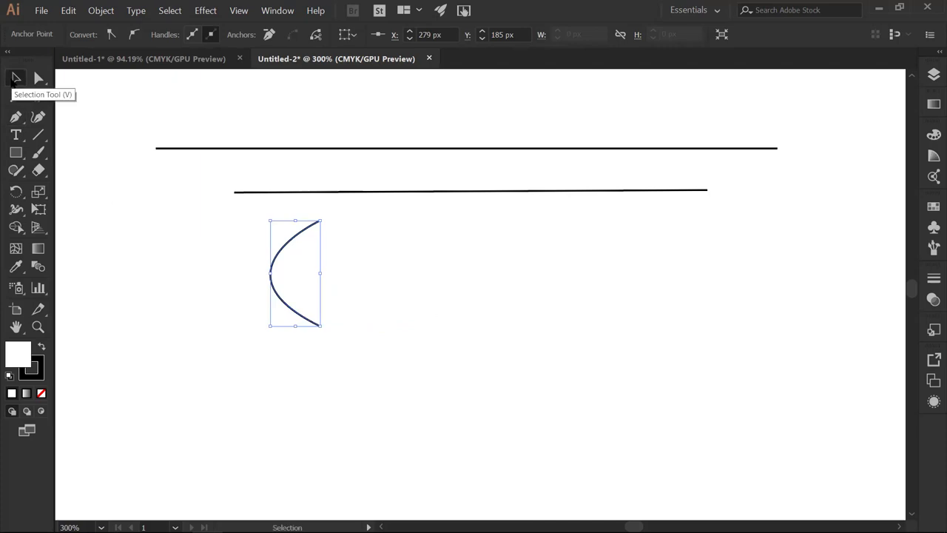
left_click(238, 10)
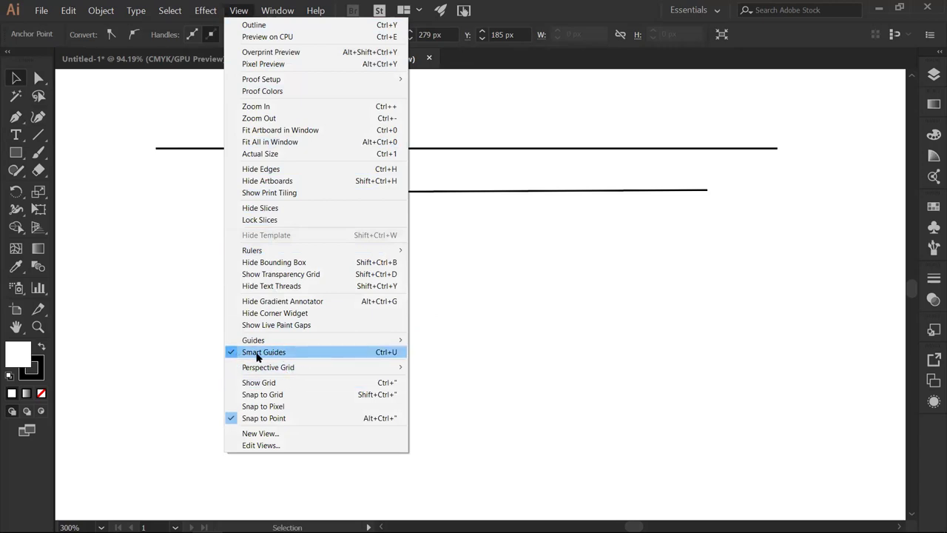
left_click(285, 235)
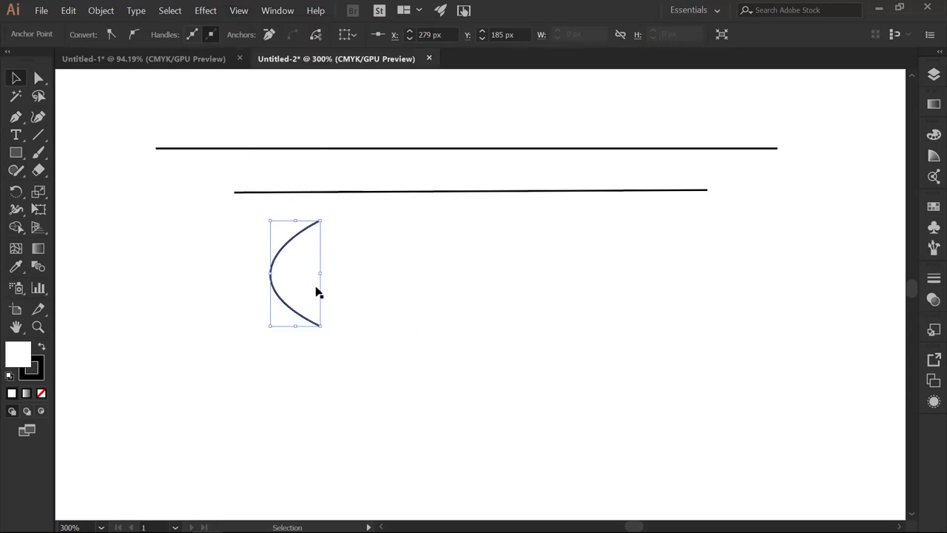
left_click(352, 345)
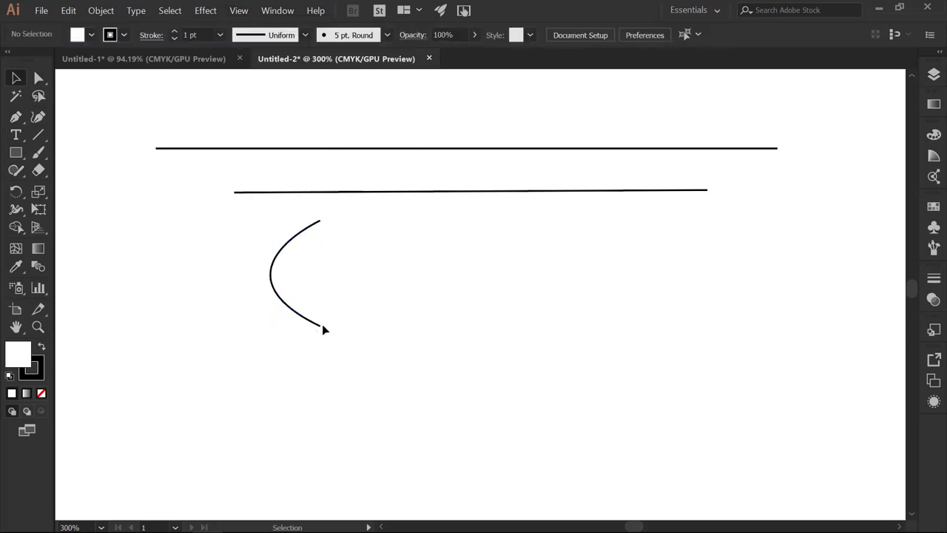
left_click(37, 77)
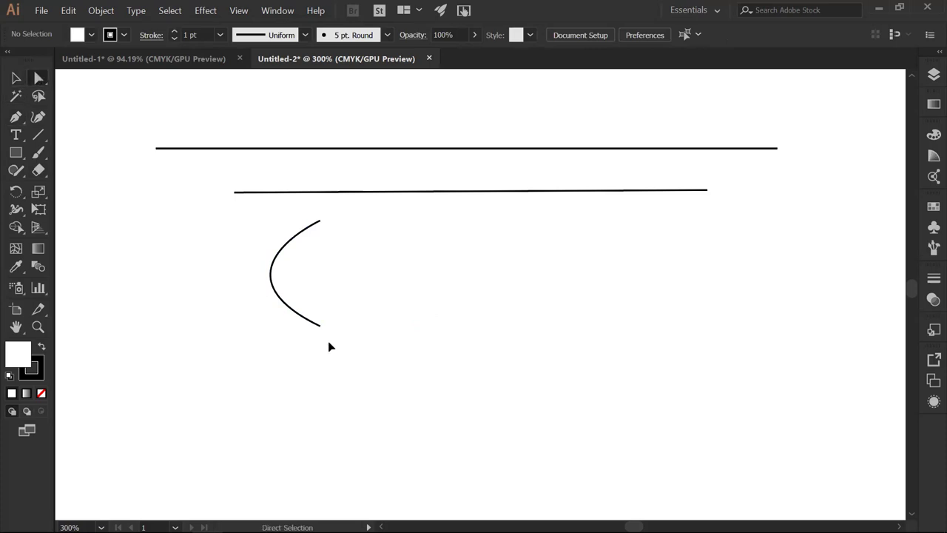
Step: Resume the arc path from its bottom anchor with a horizontal handle
left_click(315, 324)
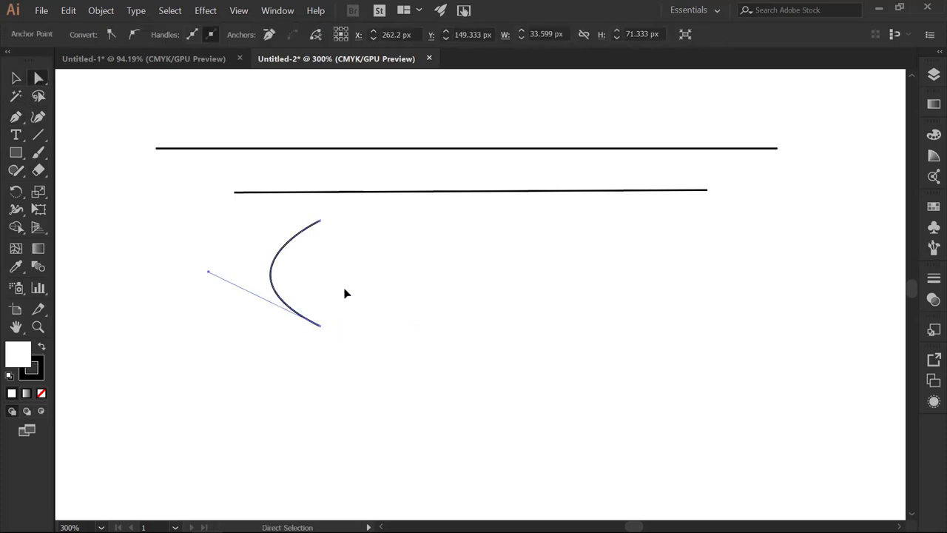
left_click(16, 118)
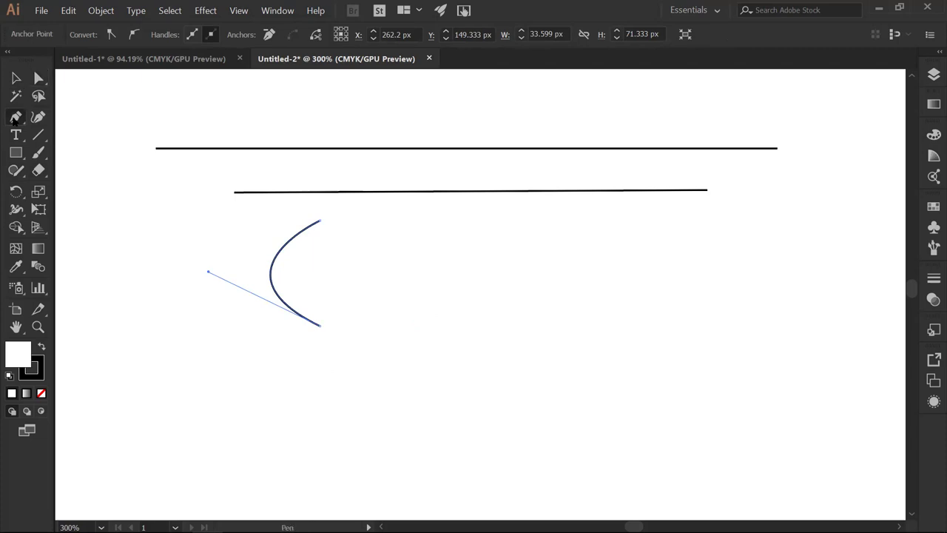
left_click(320, 326)
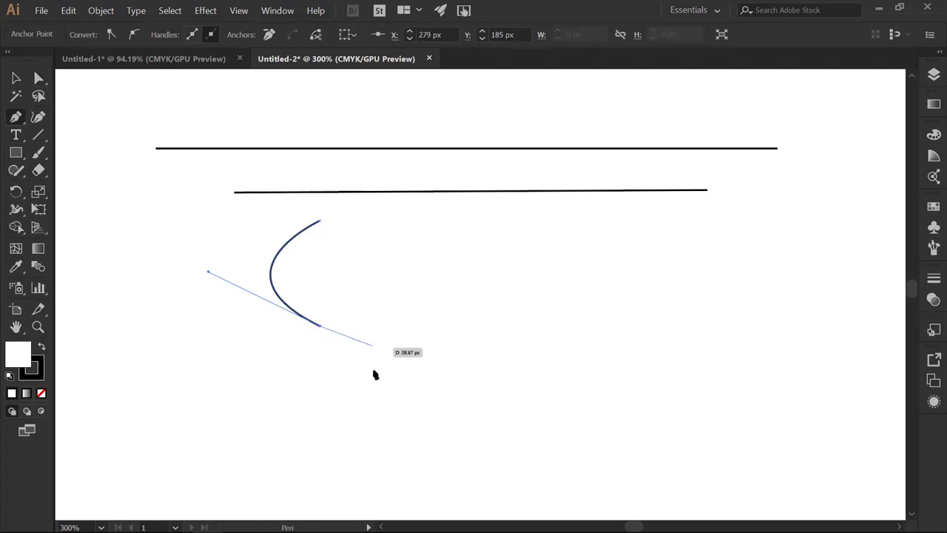
mouse_move(385, 334)
left_mouse_down()
mouse_move(425, 327)
mouse_move(461, 370)
mouse_move(470, 388)
mouse_move(463, 402)
left_mouse_up()
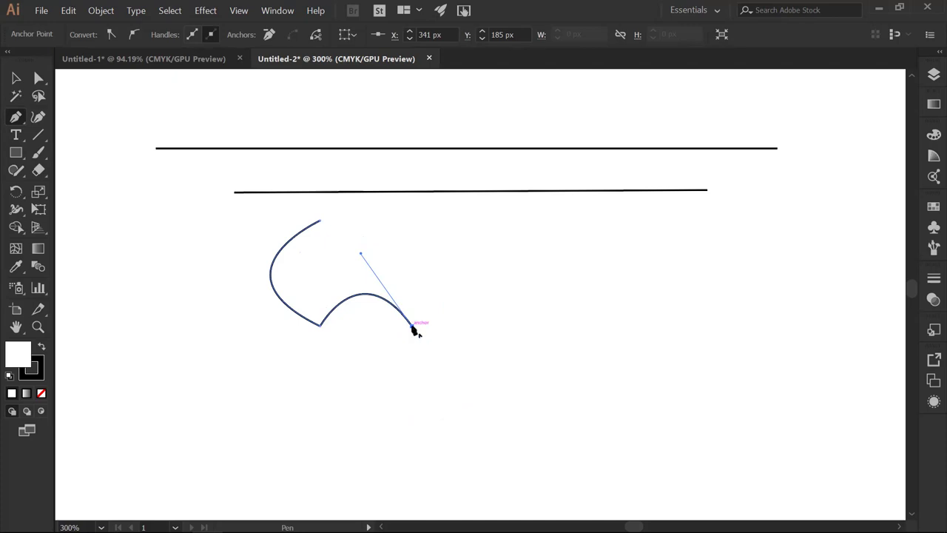
Step: Add an upward-arching bottom anchor and a top-right anchor forming the right arc, then deselect
left_click_drag(411, 325, 413, 225)
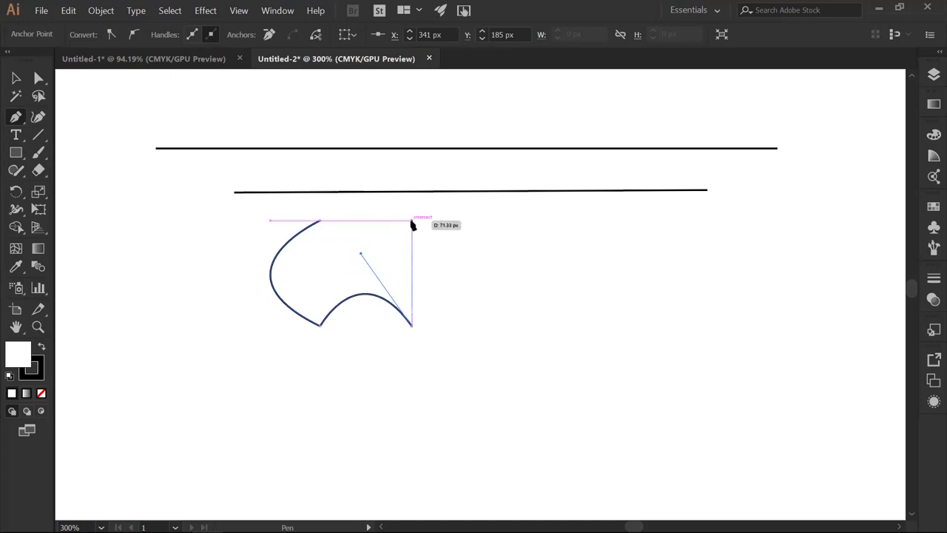
left_click_drag(412, 224, 332, 179)
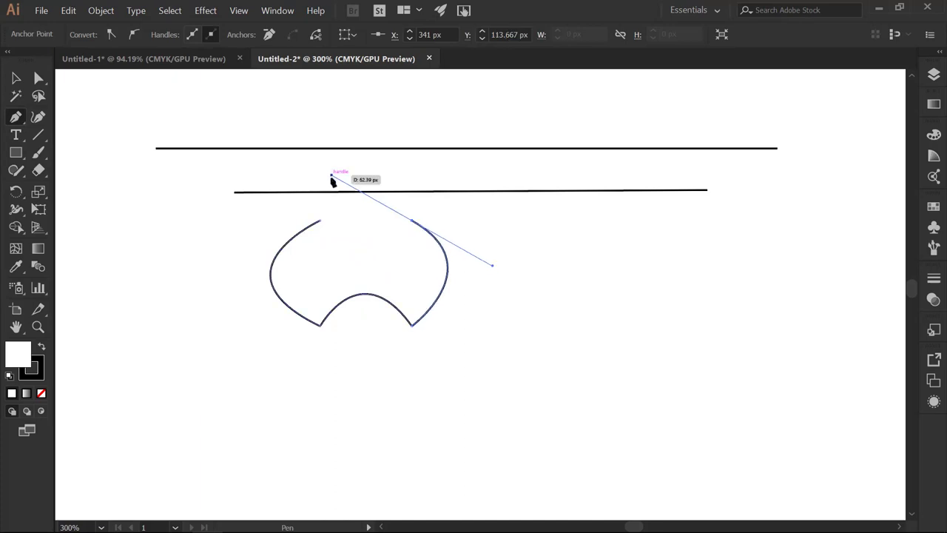
left_click(411, 221)
left_click_drag(412, 223, 37, 77)
left_click(38, 78)
left_click(603, 359)
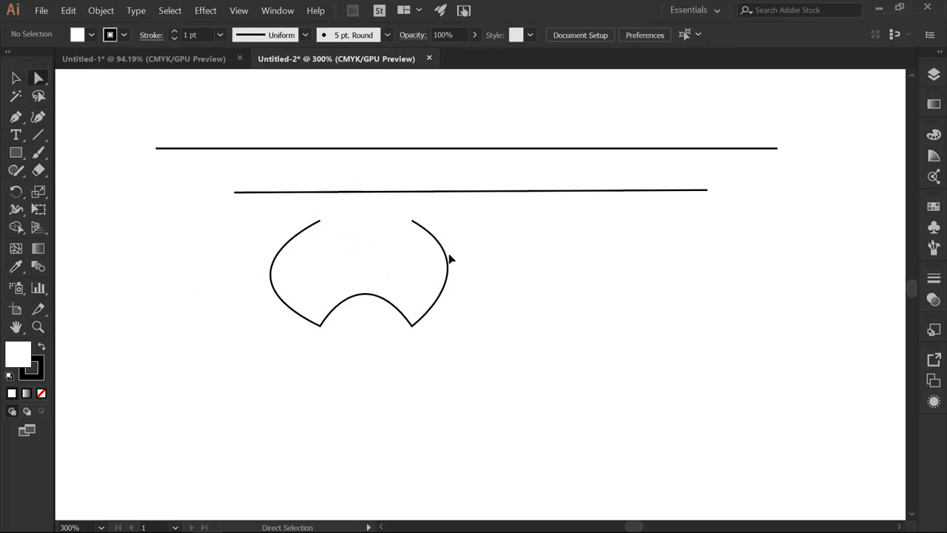
Step: Drag the right anchor's handle outward so the right arc bulges like the left one
left_click(447, 260)
left_click(290, 235)
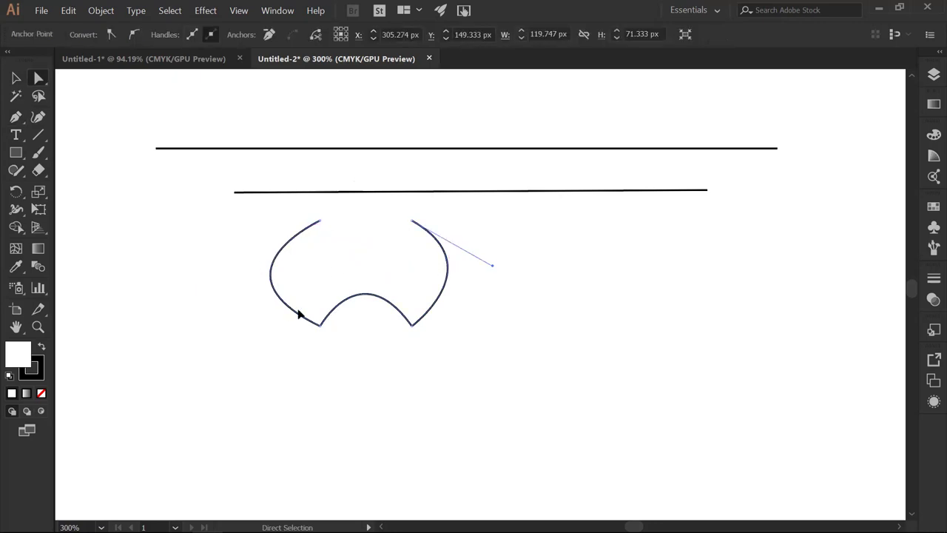
left_click_drag(493, 268, 507, 276)
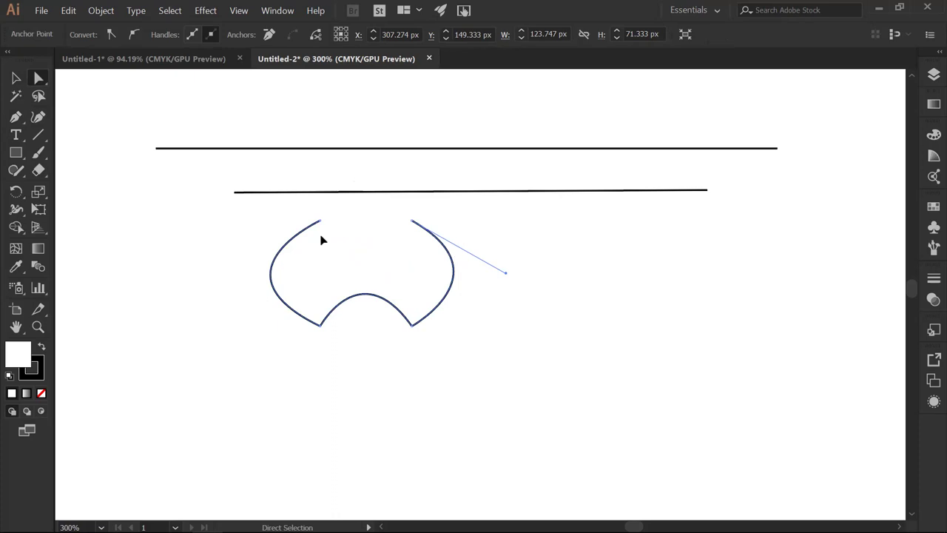
left_click(16, 118)
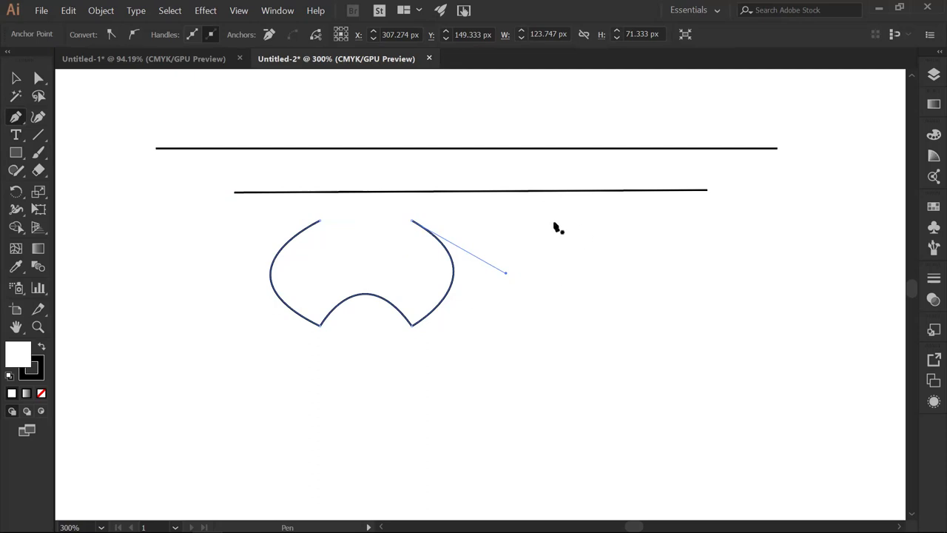
Step: Draw a second curved shape to the right and close it with a straight top edge
left_click(601, 220)
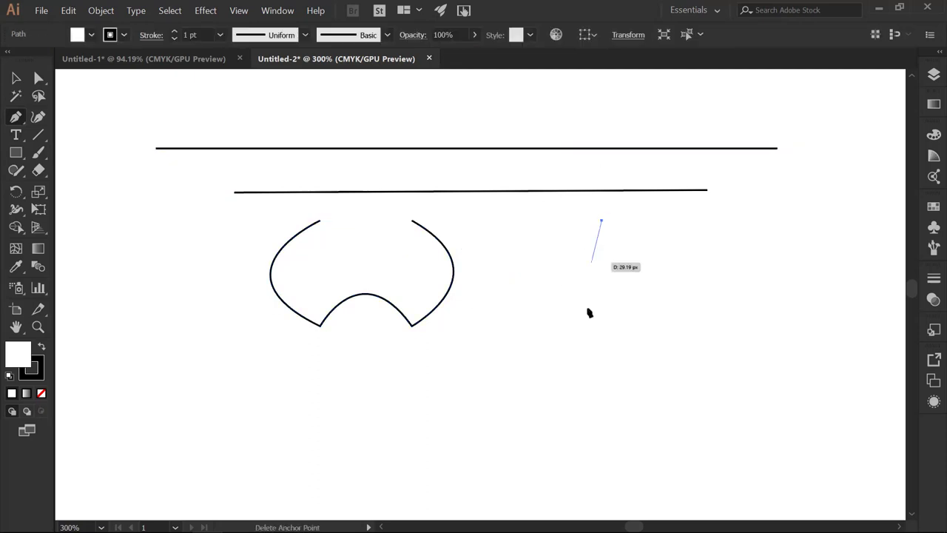
left_click_drag(602, 316, 687, 372)
left_click_drag(602, 316, 747, 373)
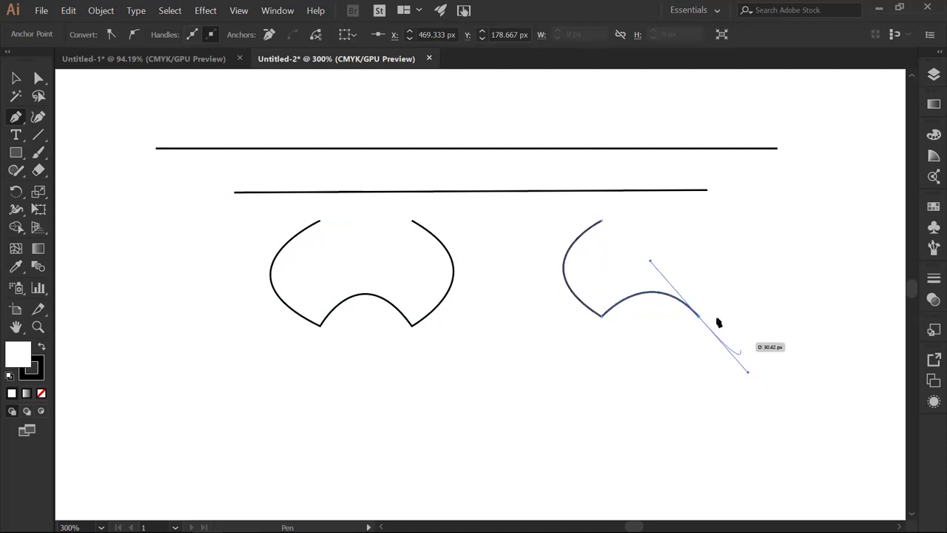
left_click(699, 318)
left_click_drag(698, 224, 626, 171)
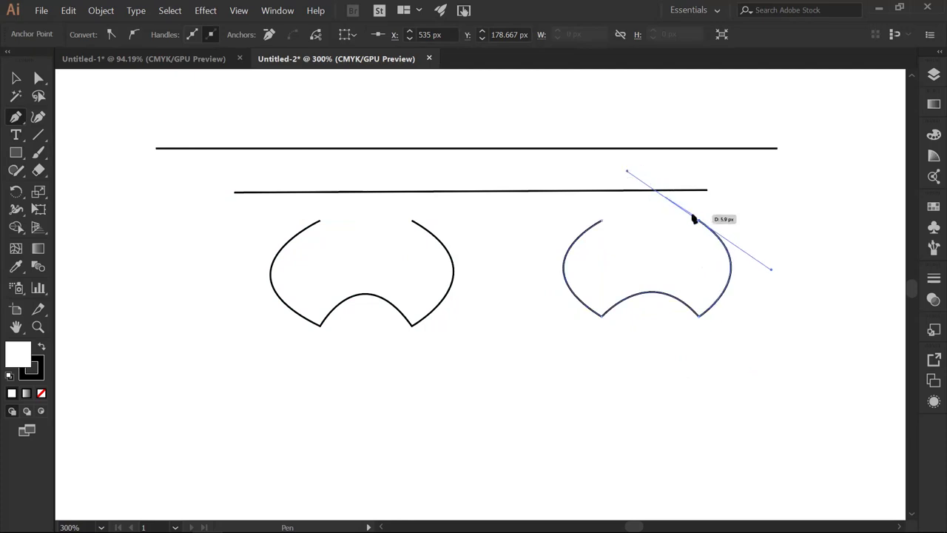
left_click(698, 222)
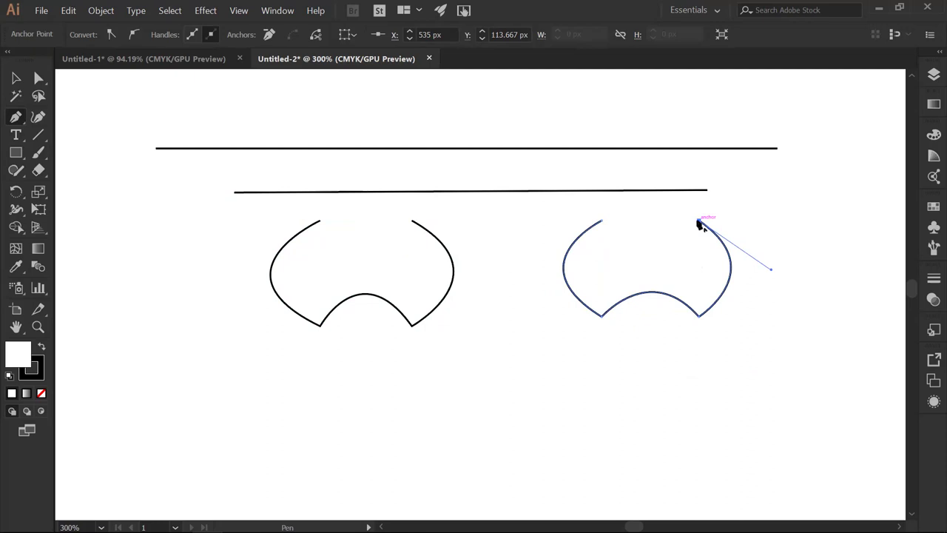
left_click_drag(698, 223, 601, 220)
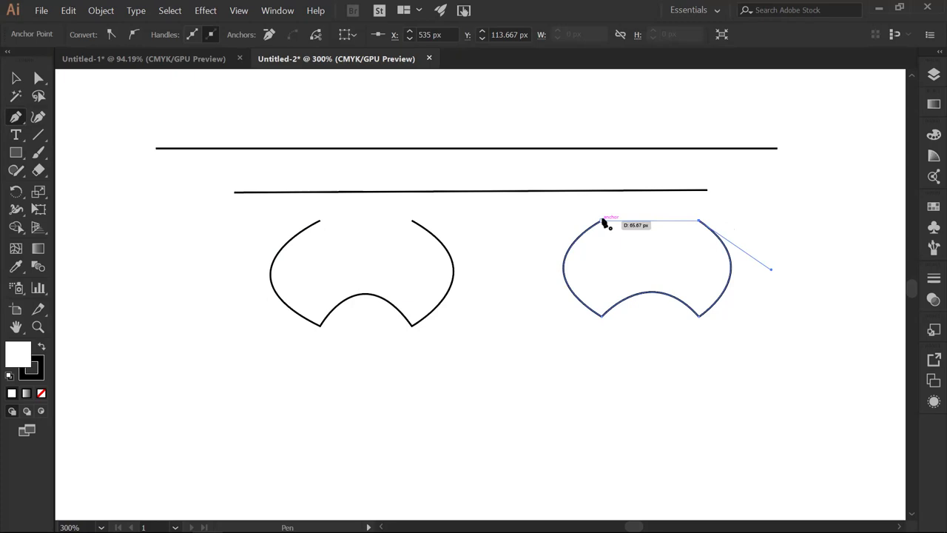
left_click(601, 221)
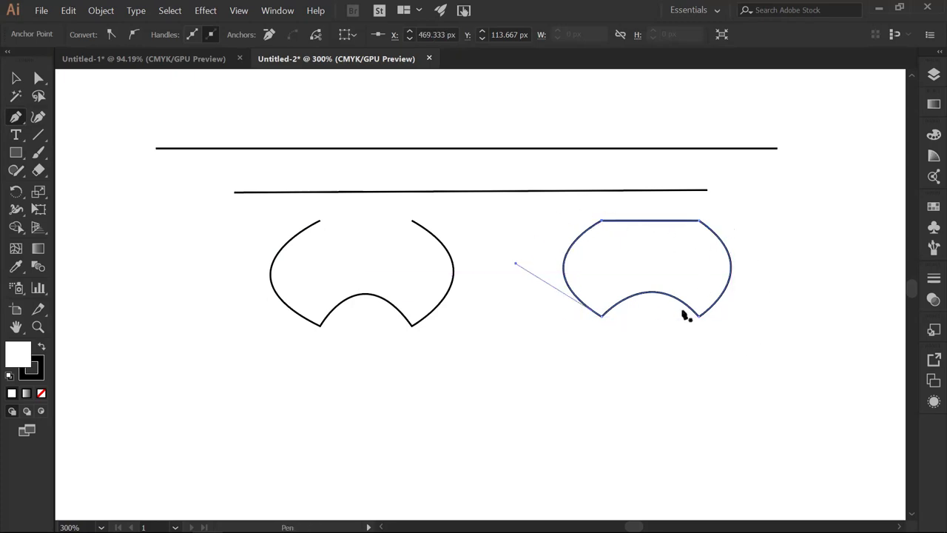
Step: Select the right-hand shape and drag it to confirm it moves as one closed object
left_click(37, 78)
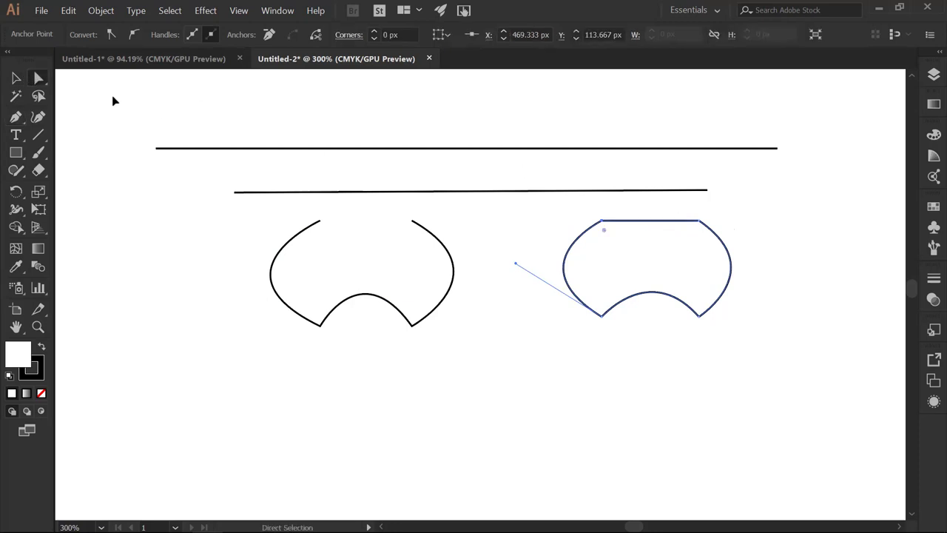
left_click(15, 78)
left_click_drag(687, 224, 664, 217)
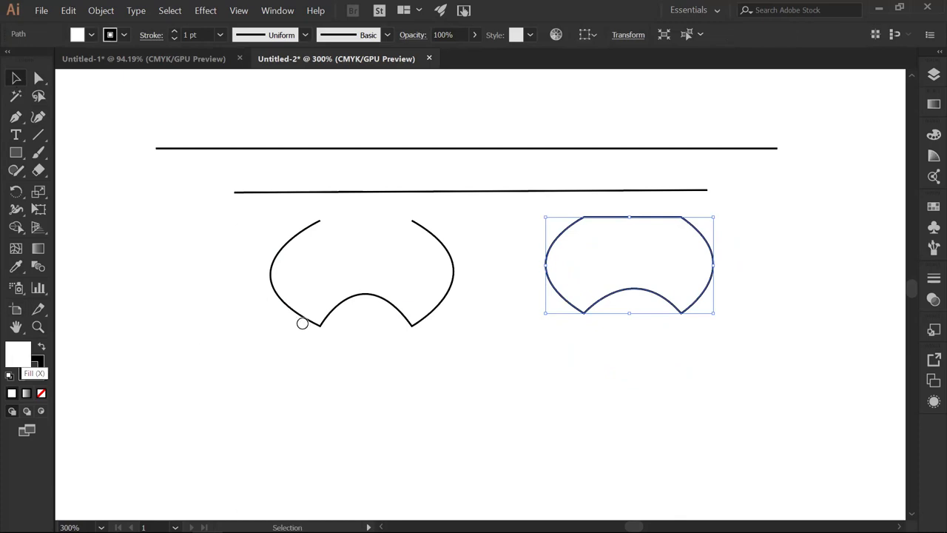
double_click(19, 354)
left_click(328, 294)
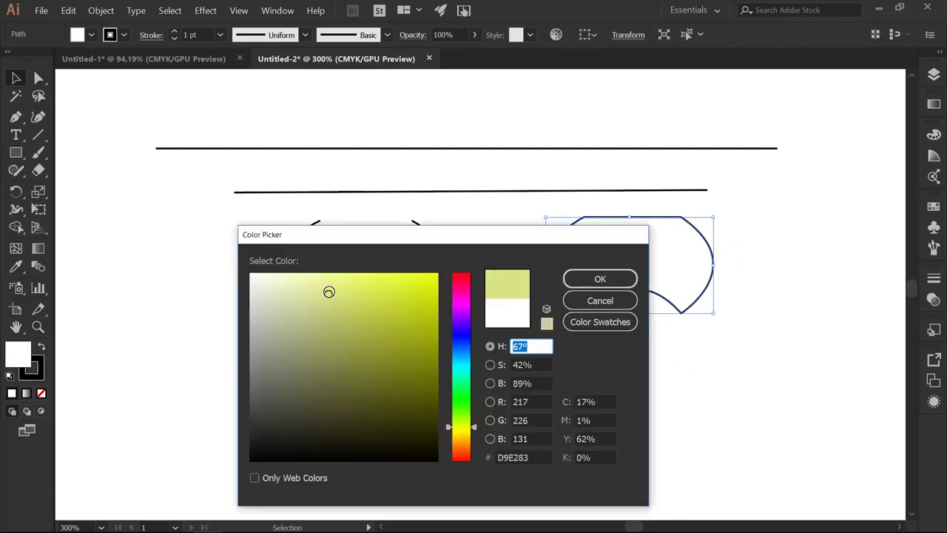
left_click(607, 280)
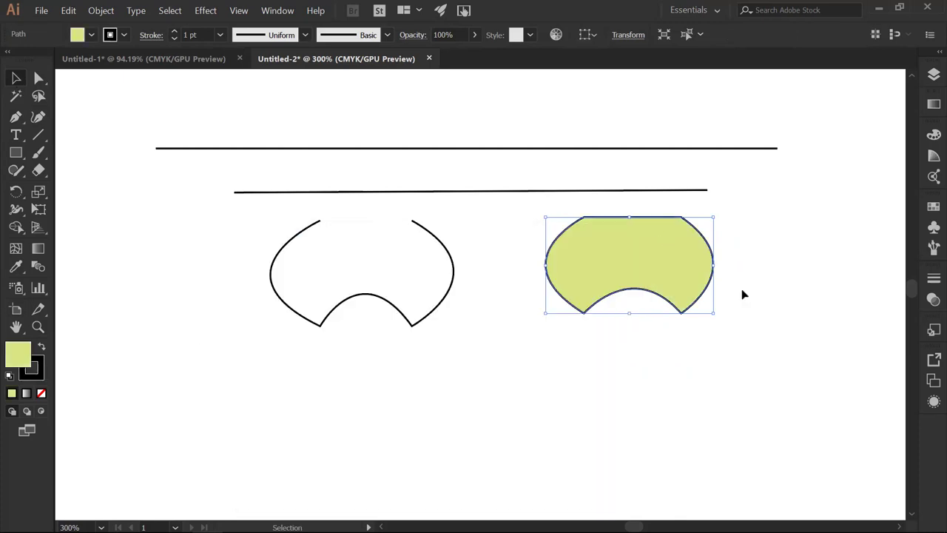
left_click(741, 288)
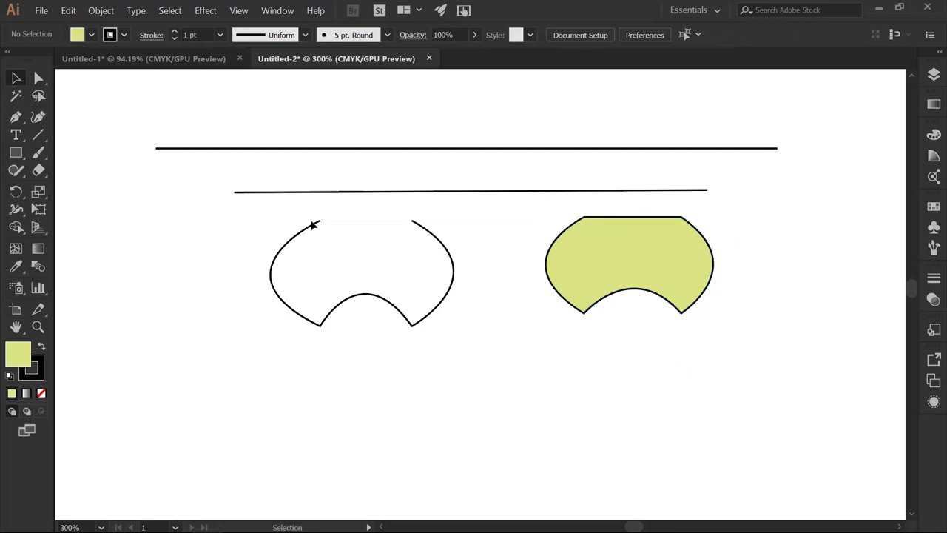
left_click(447, 246)
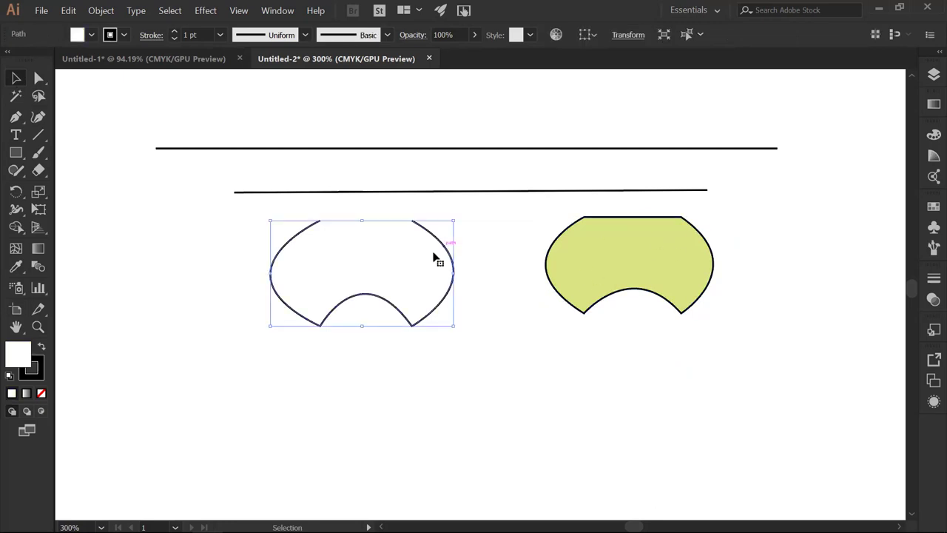
double_click(18, 358)
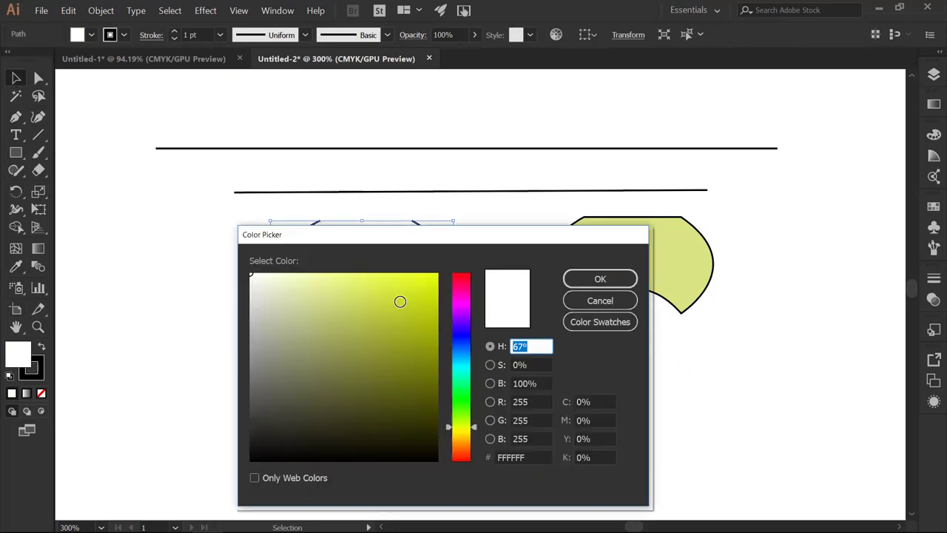
left_click(579, 280)
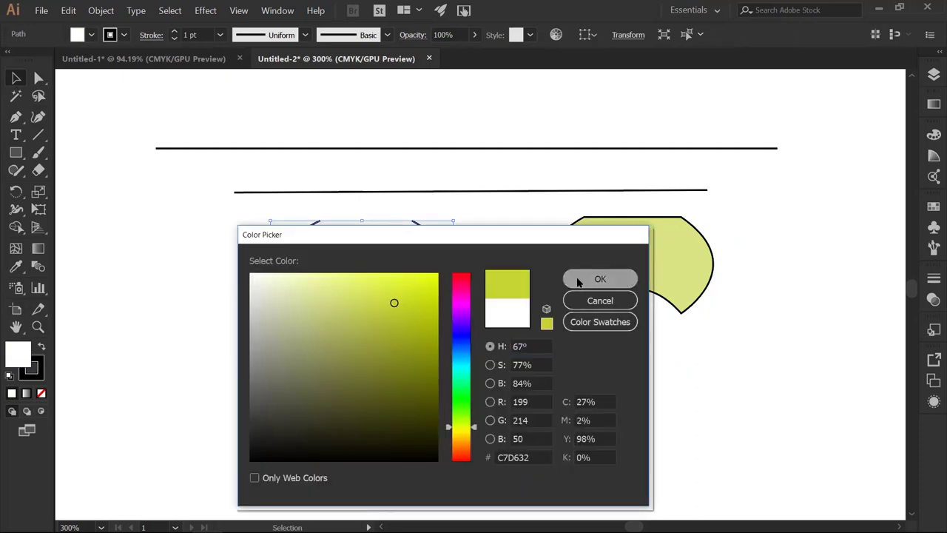
left_click(518, 337)
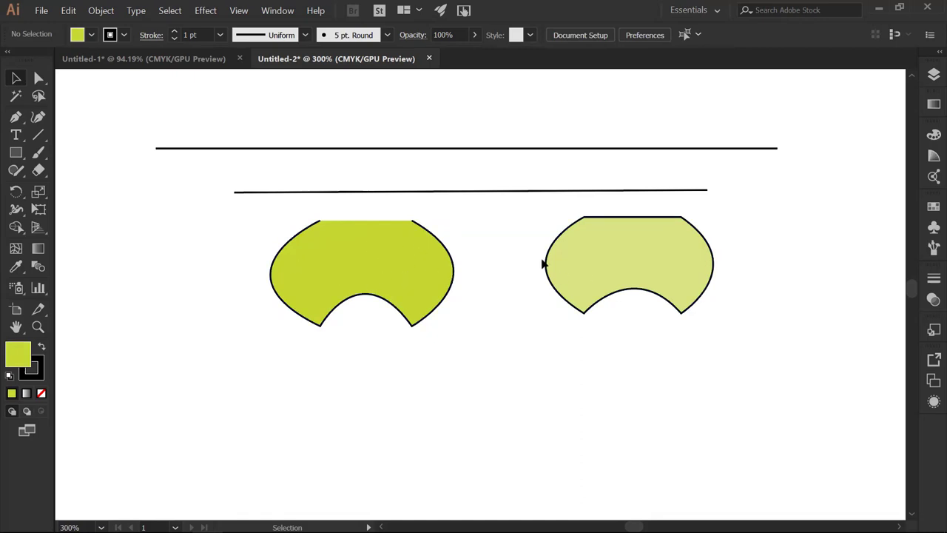
double_click(17, 354)
left_click(251, 274)
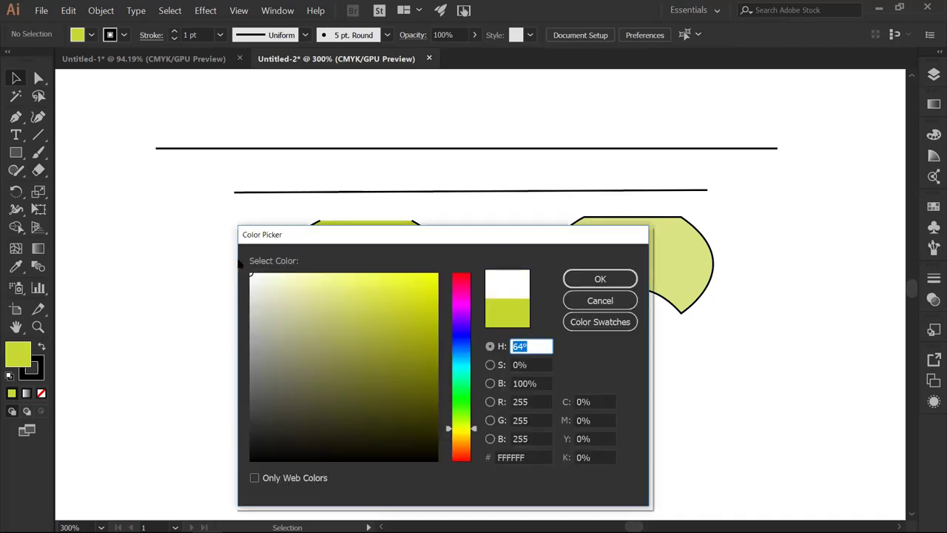
left_click(604, 279)
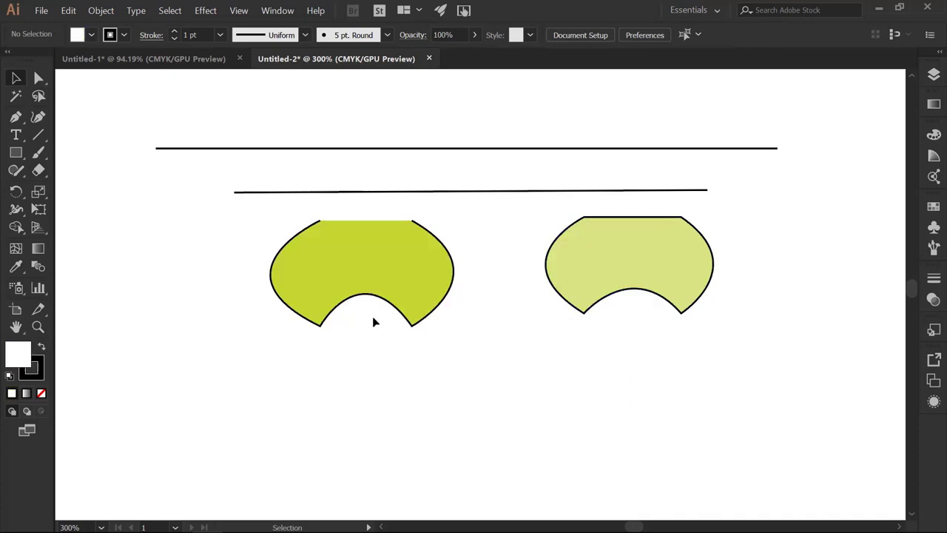
left_click(298, 265)
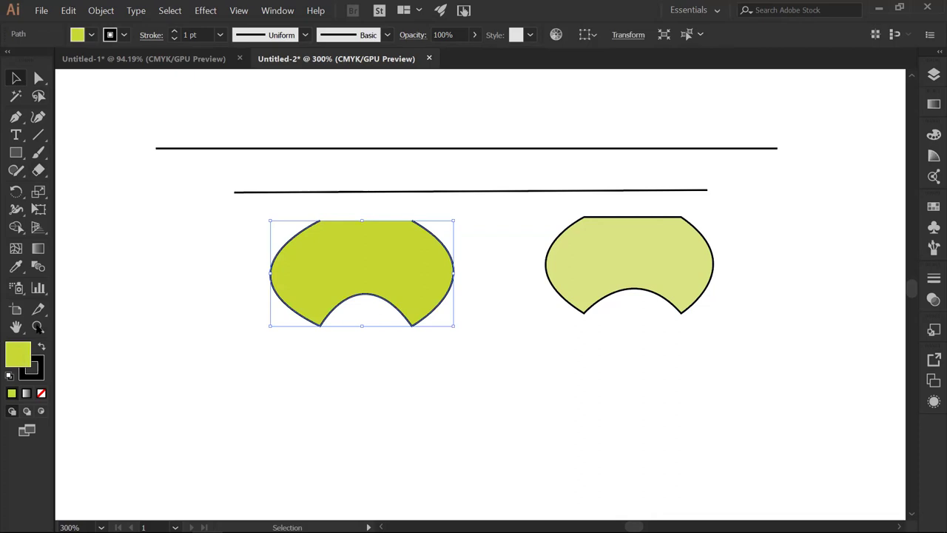
double_click(17, 354)
left_click_drag(273, 273, 220, 254)
left_click(585, 279)
left_click(625, 253)
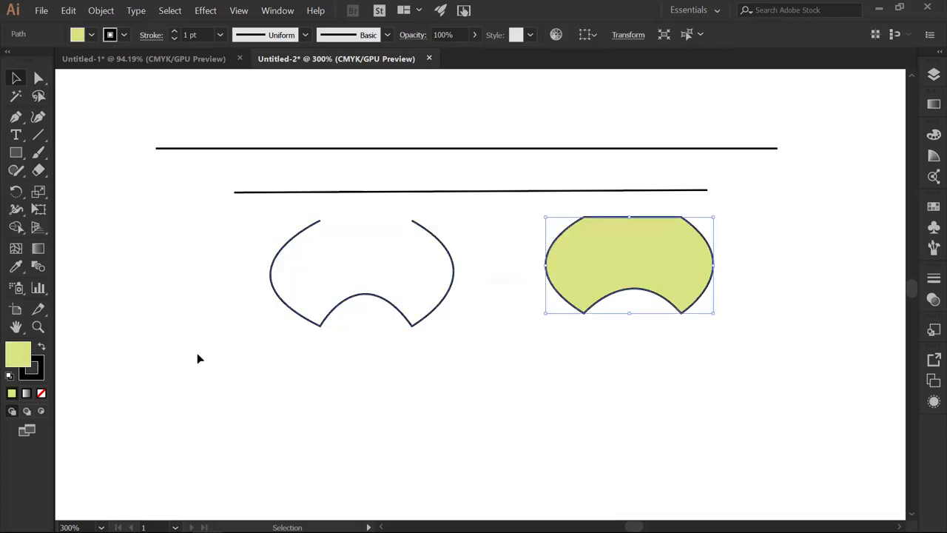
double_click(17, 354)
left_click_drag(325, 296, 244, 259)
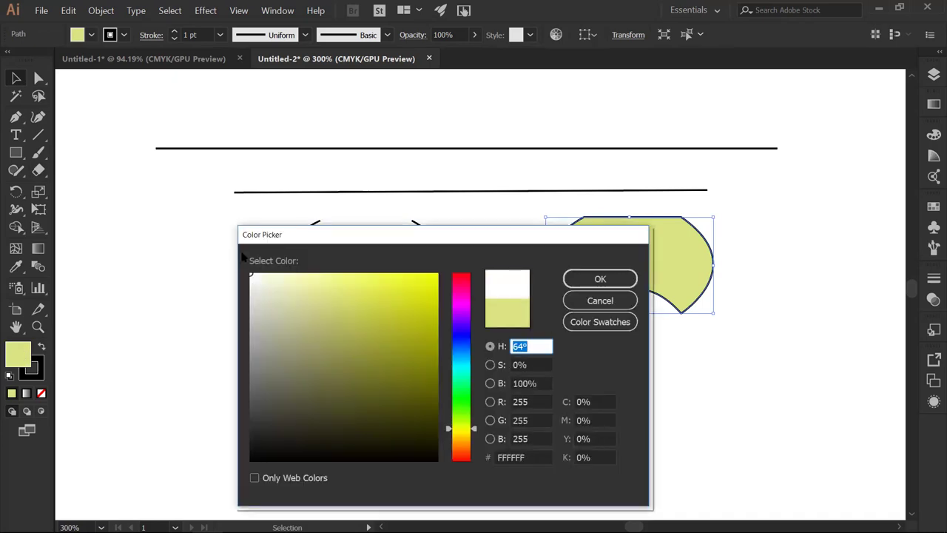
left_click(570, 278)
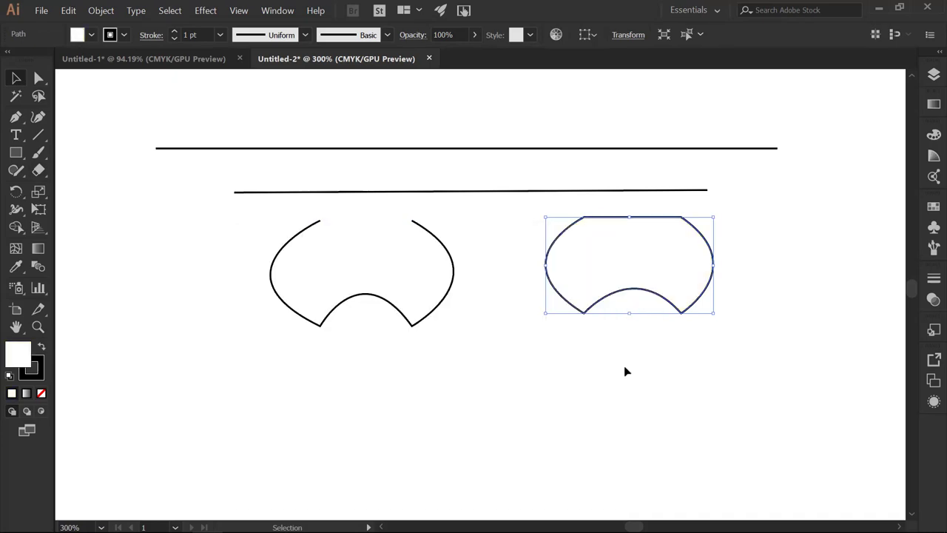
left_click(624, 365)
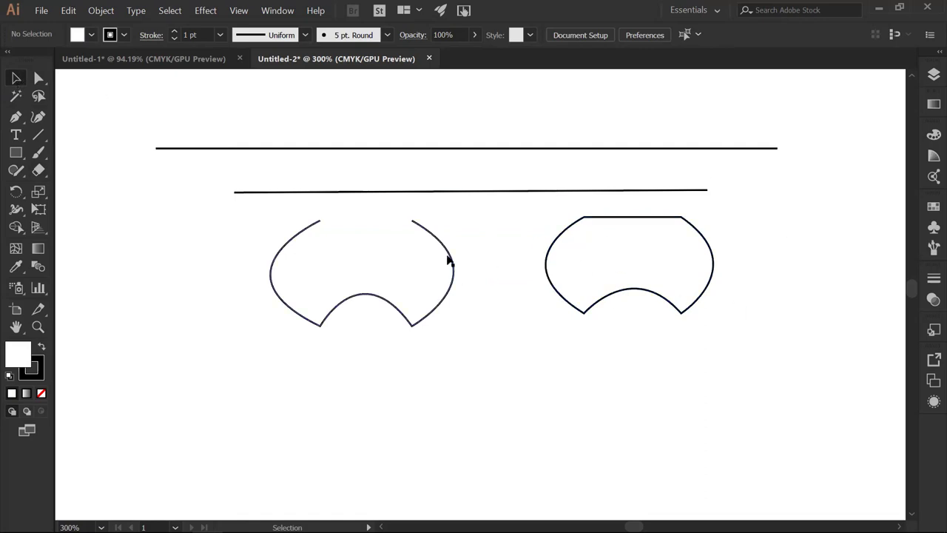
Step: Delete the long top line, then scroll the canvas down slightly
left_click(597, 149)
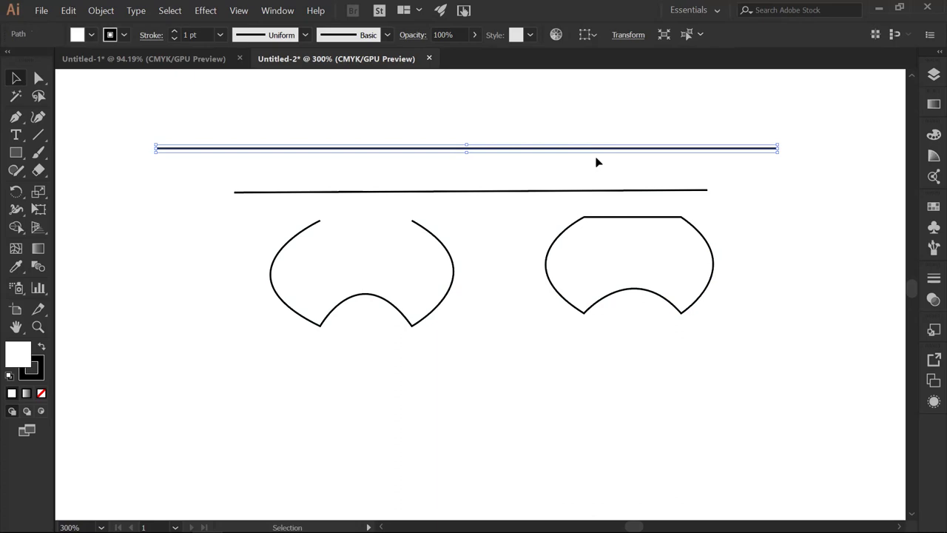
key("Delete")
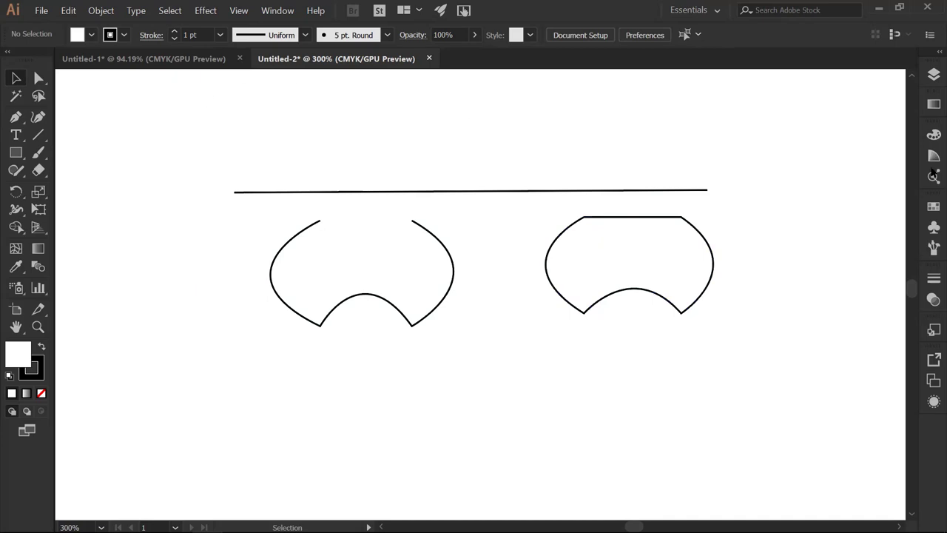
left_click_drag(913, 290, 912, 293)
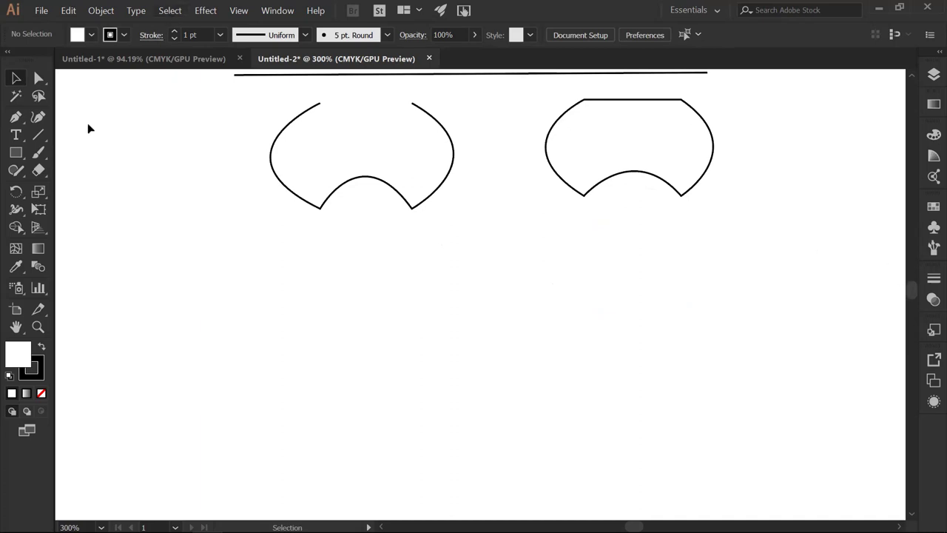
Step: Pen a closed nine-corner zigzag outline below the left shape and start a path to its right
left_click(18, 118)
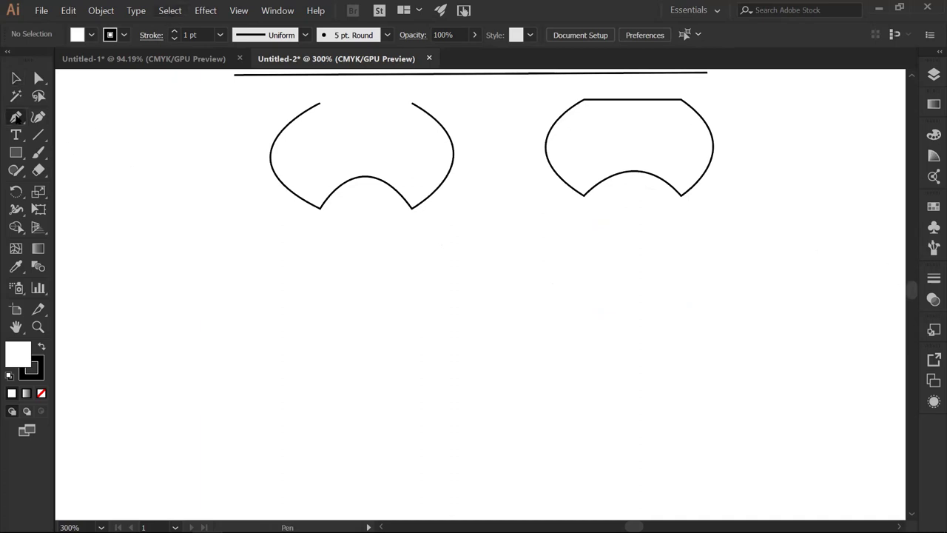
left_click(270, 283)
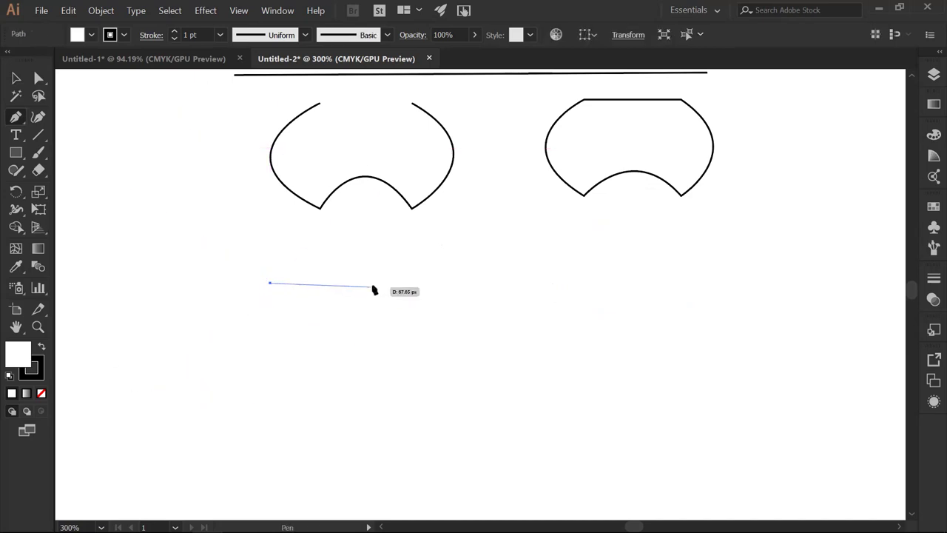
left_click(398, 279)
left_click(352, 327)
left_click(427, 336)
left_click(406, 383)
left_click(337, 391)
left_click(292, 339)
left_click(344, 320)
left_click(319, 295)
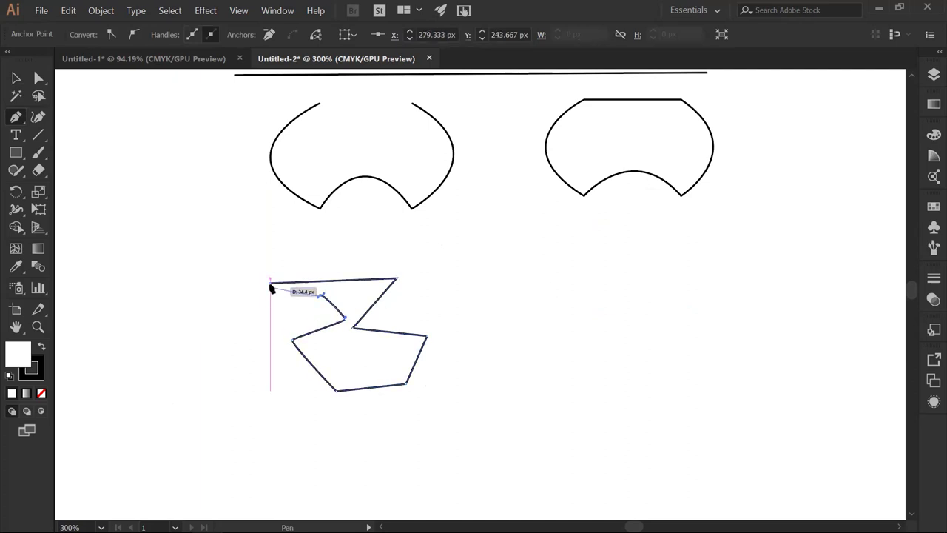
left_click(270, 285)
left_click(549, 254)
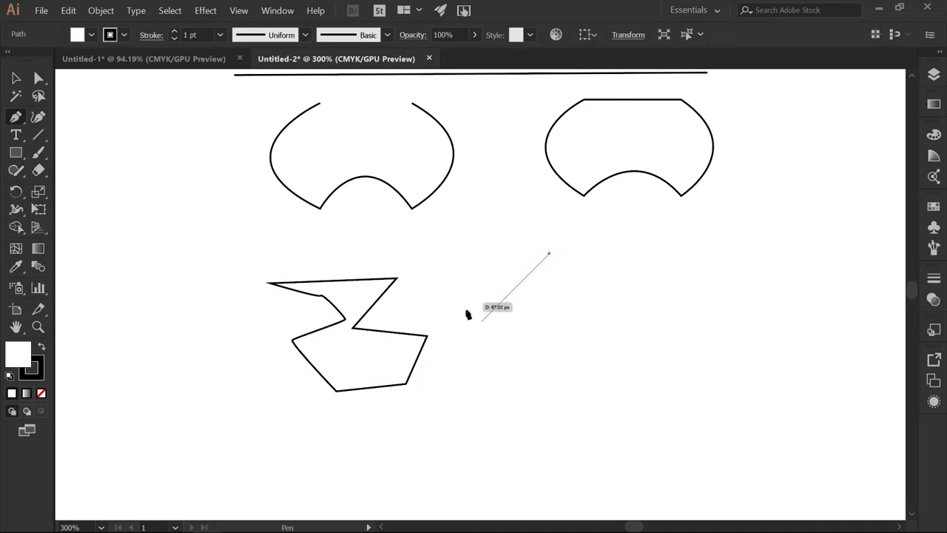
Step: Complete a closed square right of the zigzag, then pan down to blank canvas
left_click(550, 357)
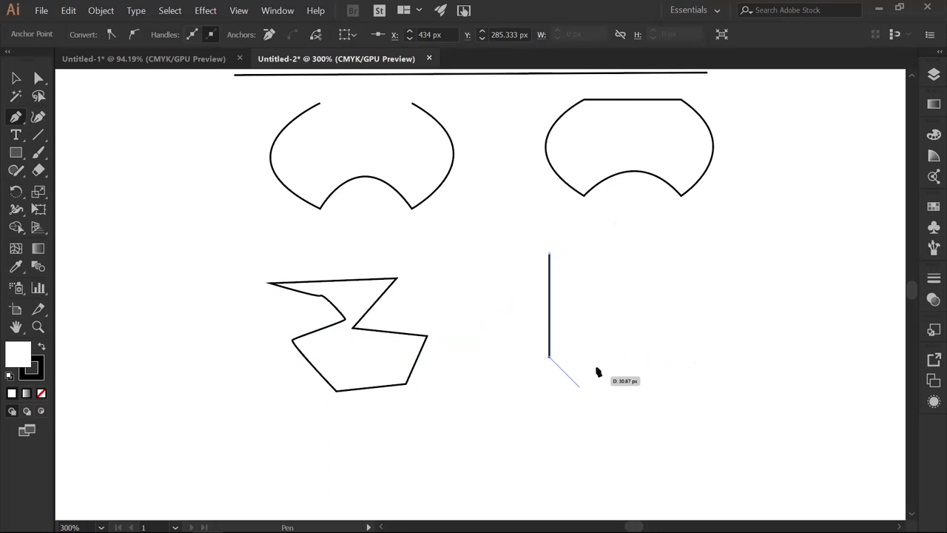
left_click(655, 357)
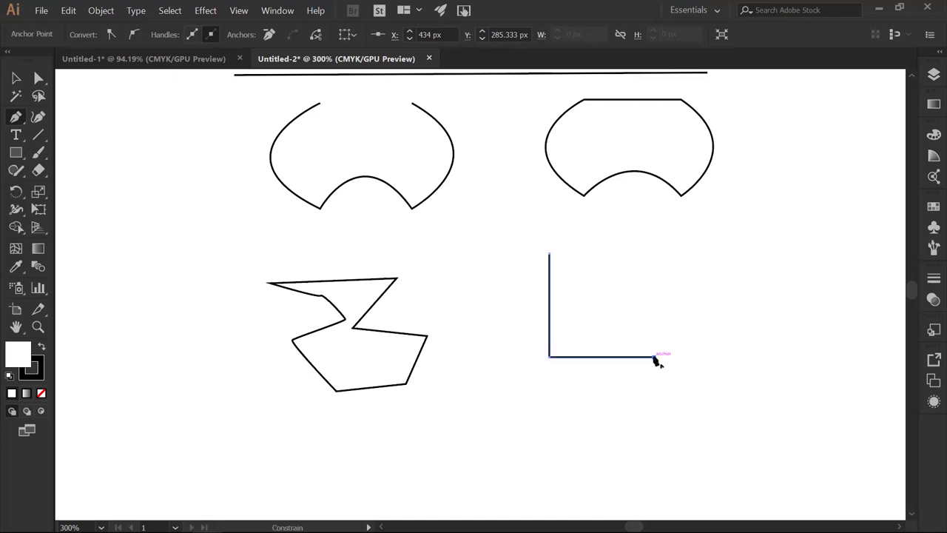
left_click(654, 255)
left_click(548, 254)
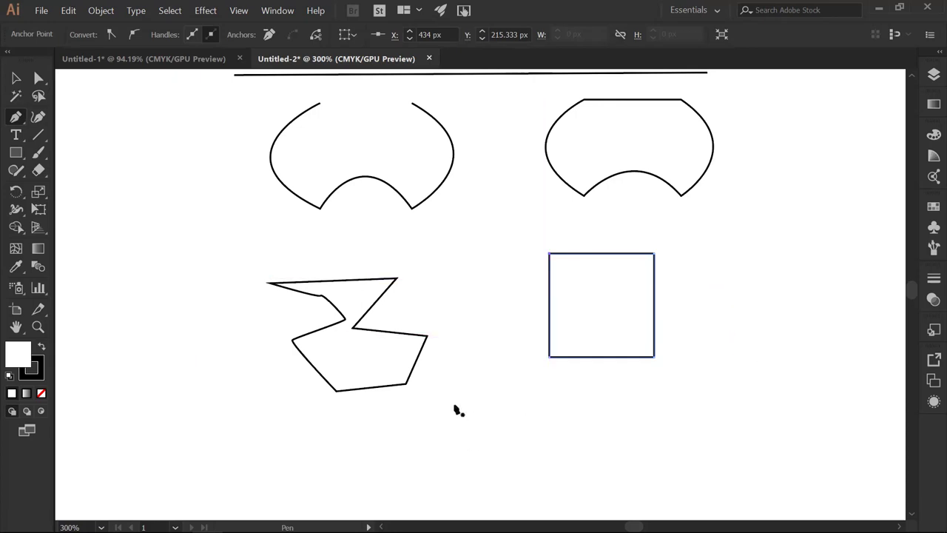
key("space")
left_click_drag(456, 412, 499, 199)
left_click_drag(482, 304, 533, 266)
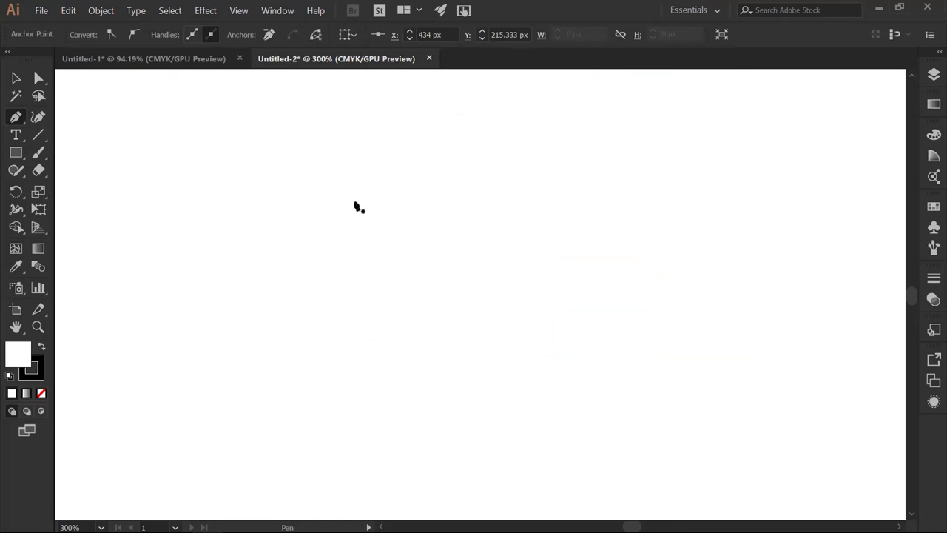
Step: Draw the narrow rectangular stem's corners on the blank canvas
left_click(353, 194)
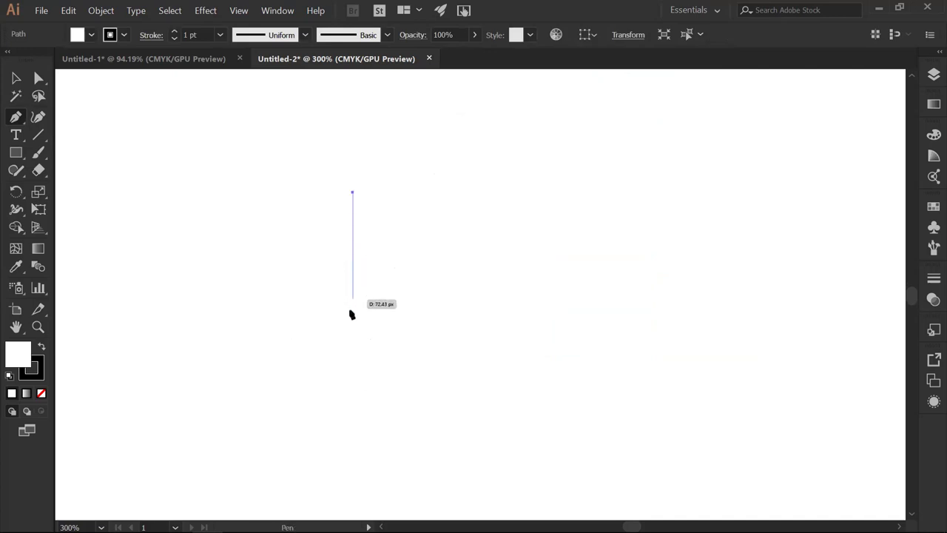
left_click(352, 335)
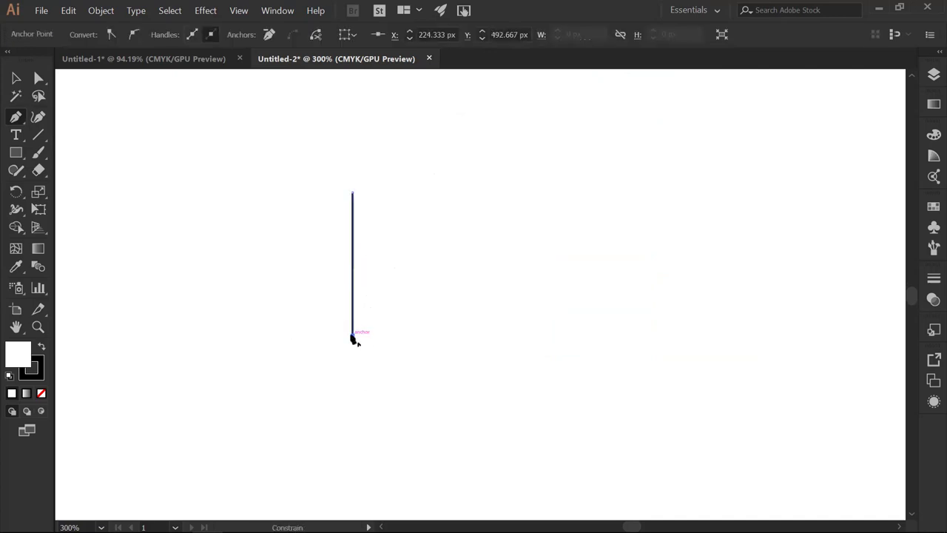
left_click(401, 337)
left_click(400, 194)
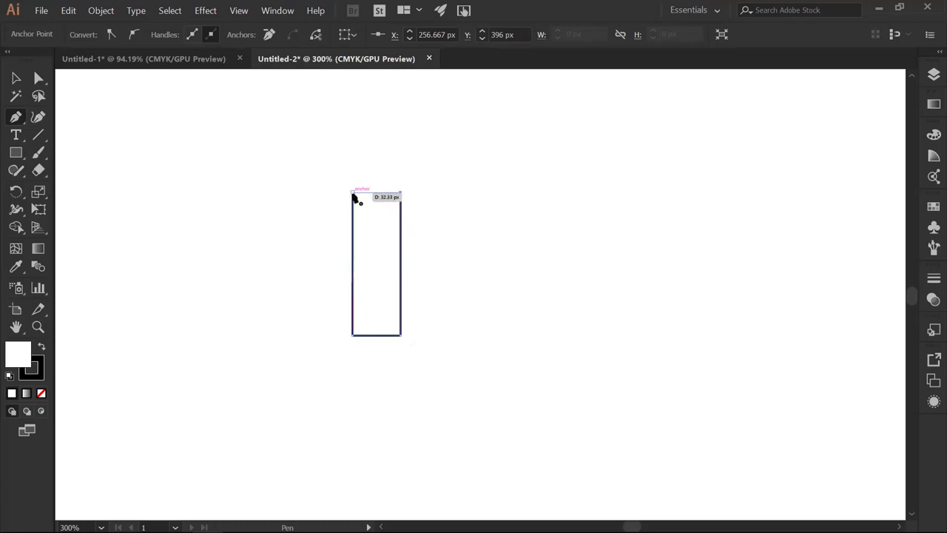
key("space")
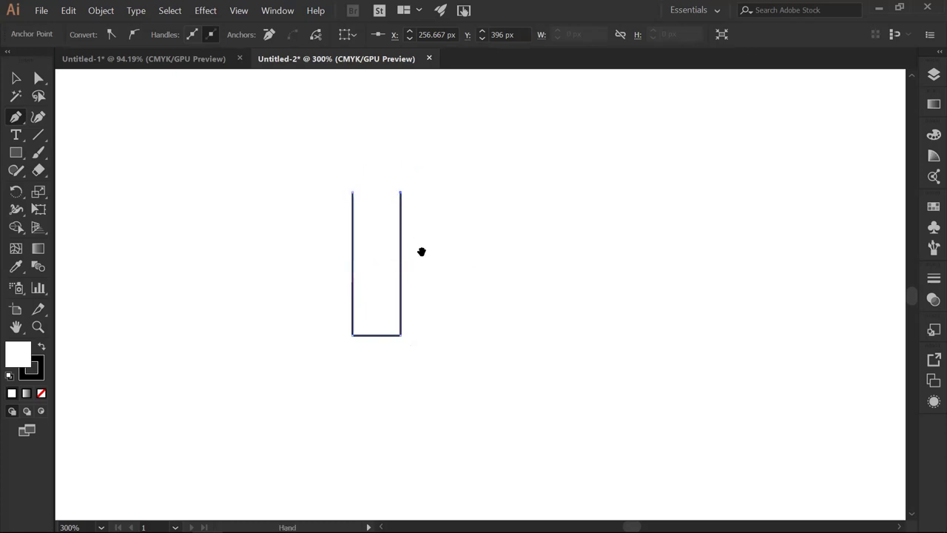
left_click_drag(422, 256, 447, 335)
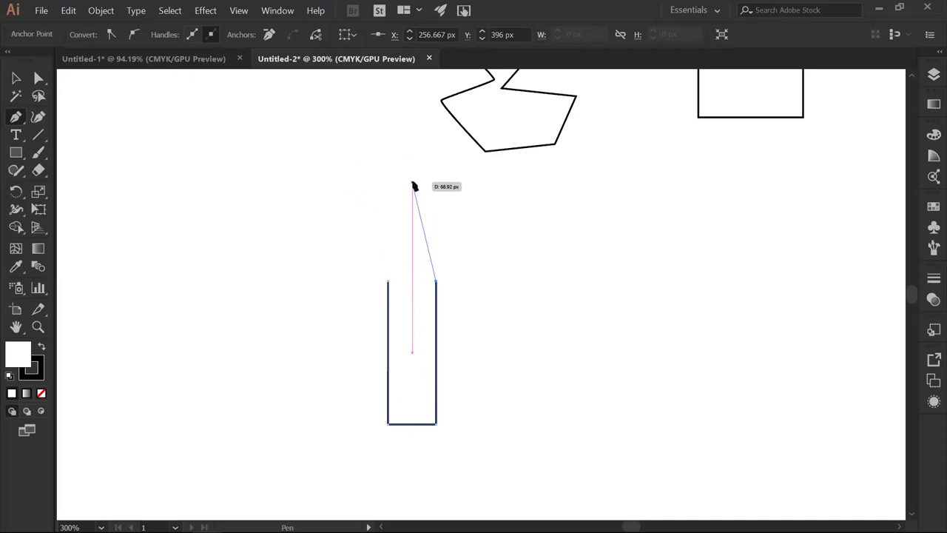
Step: Add a rounded bulb above the stem and close it into a keyhole path
left_click_drag(412, 181, 313, 166)
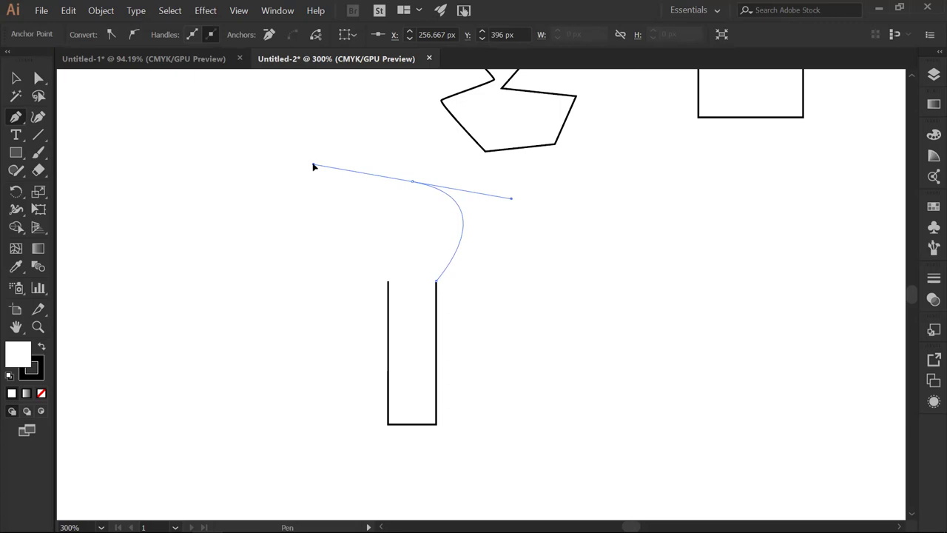
left_click_drag(313, 167, 316, 163)
left_click(413, 182)
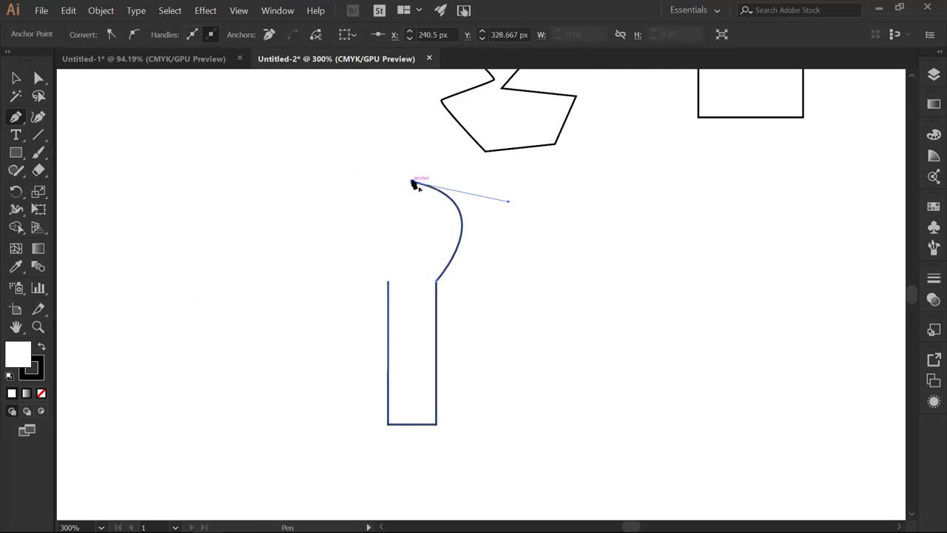
left_click_drag(388, 281, 463, 364)
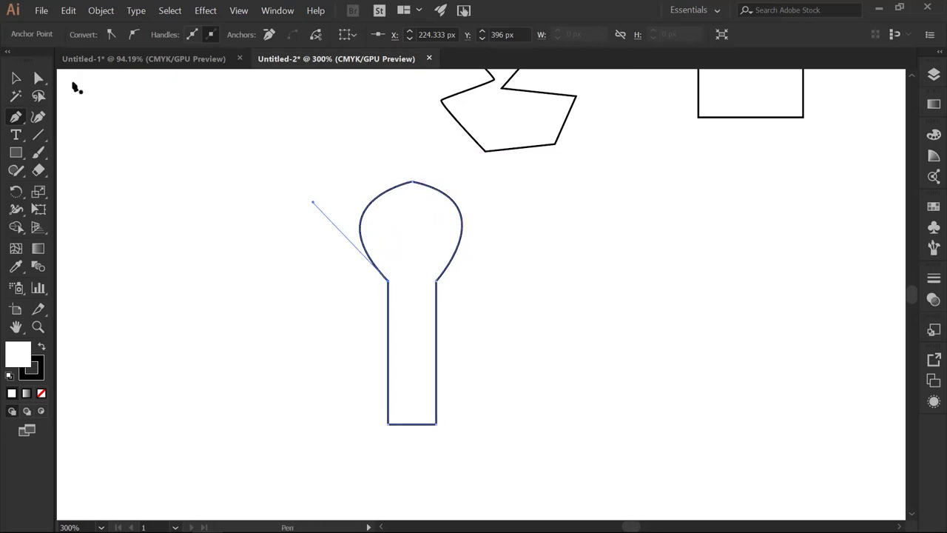
left_click(39, 78)
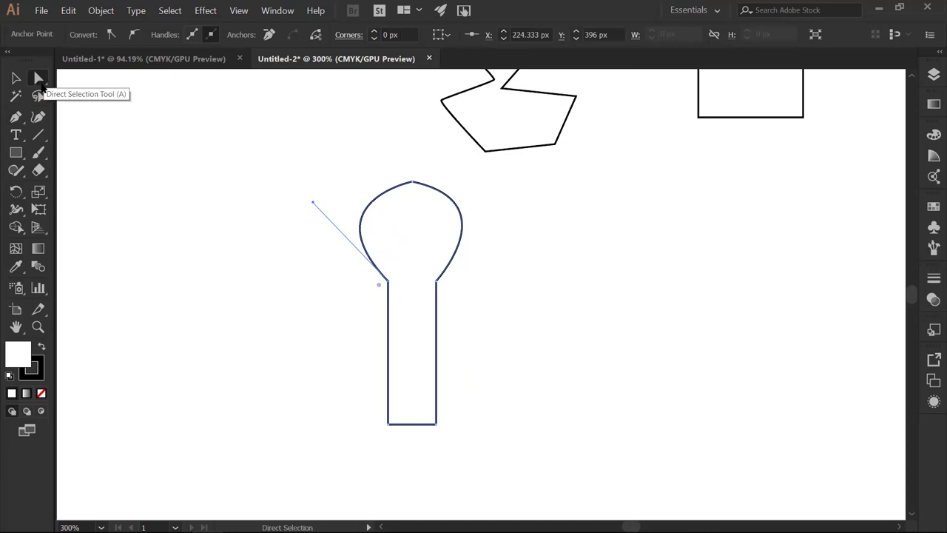
Step: Drag the bulb's anchors and handles into fuller, even sides rising to a slight peak
left_click_drag(452, 200, 523, 201)
left_click(412, 182)
left_click(369, 202)
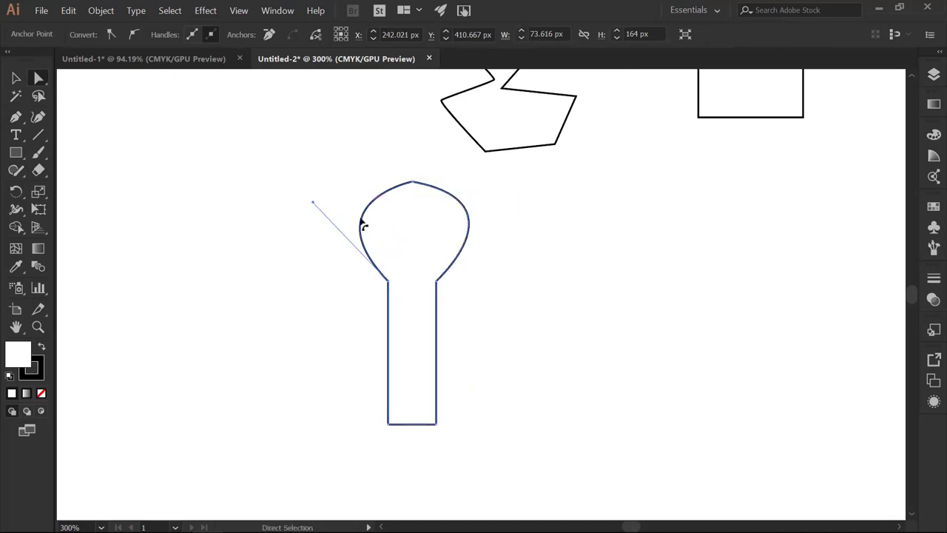
left_click_drag(313, 202, 298, 193)
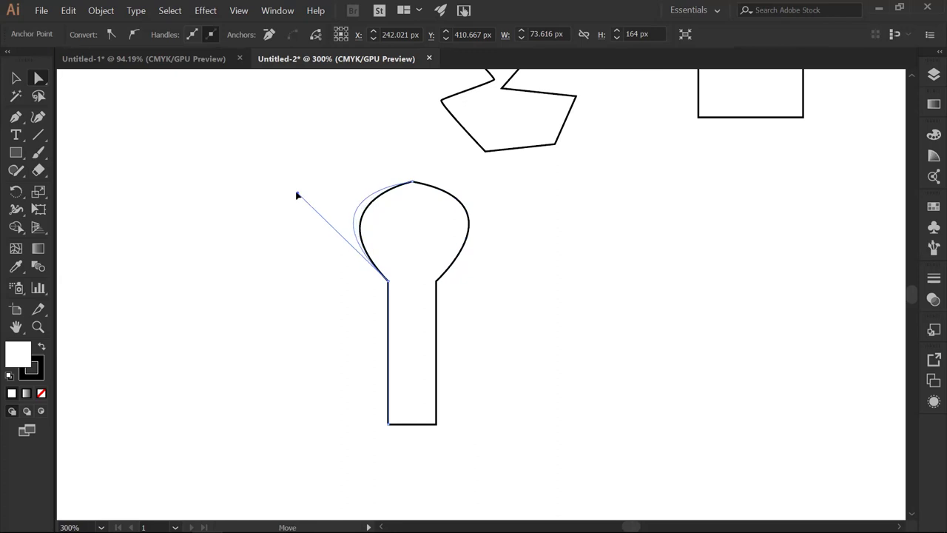
left_click(413, 182)
mouse_move(413, 185)
left_mouse_down()
mouse_move(415, 175)
mouse_move(413, 191)
left_mouse_up()
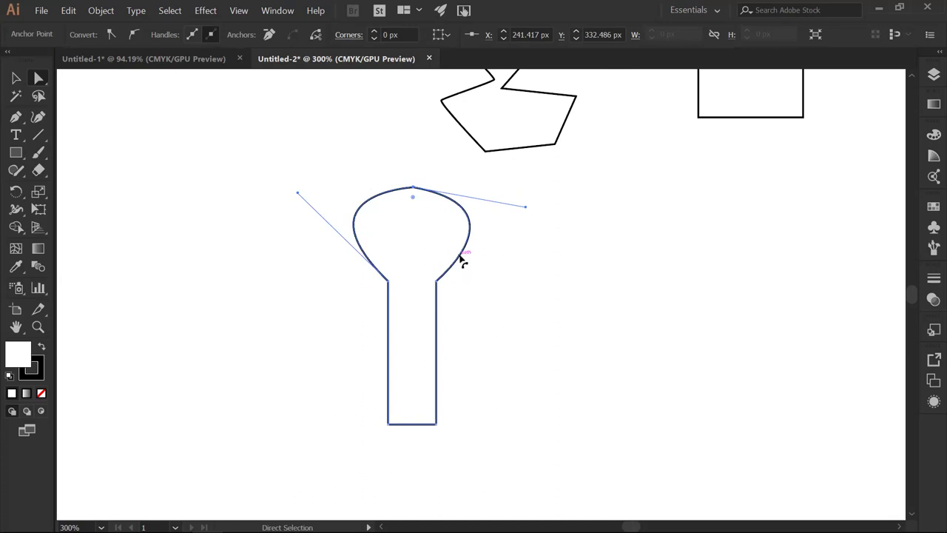
left_click(437, 282)
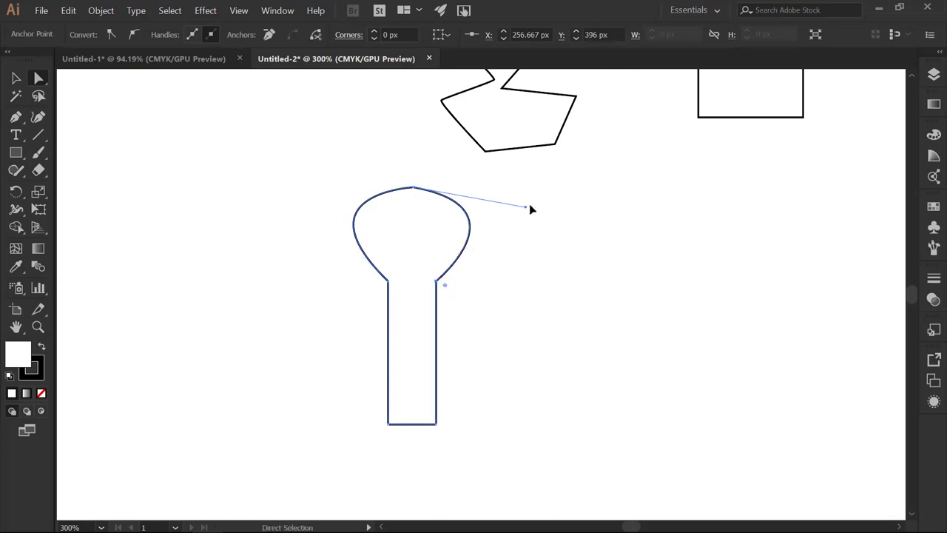
left_click_drag(526, 208, 508, 214)
left_click(355, 221)
left_click_drag(297, 192, 316, 213)
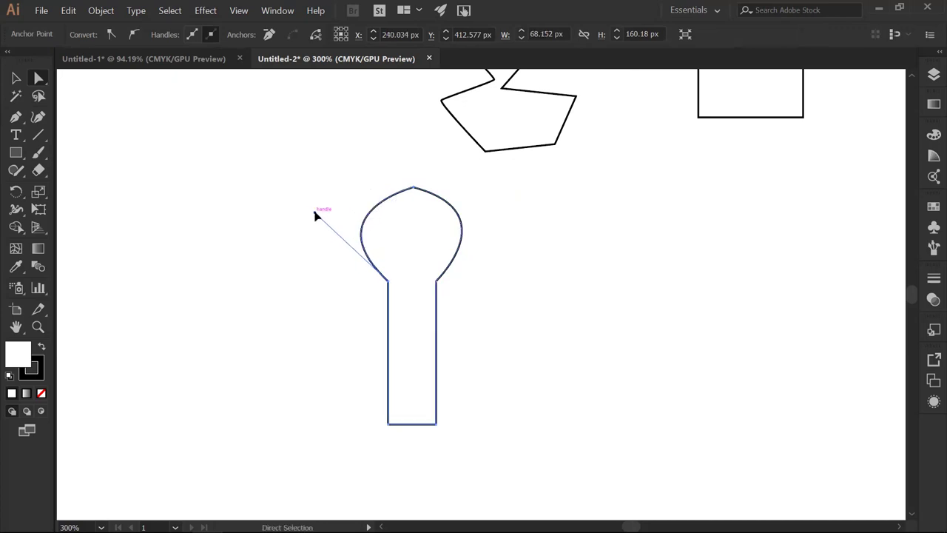
left_click(625, 287)
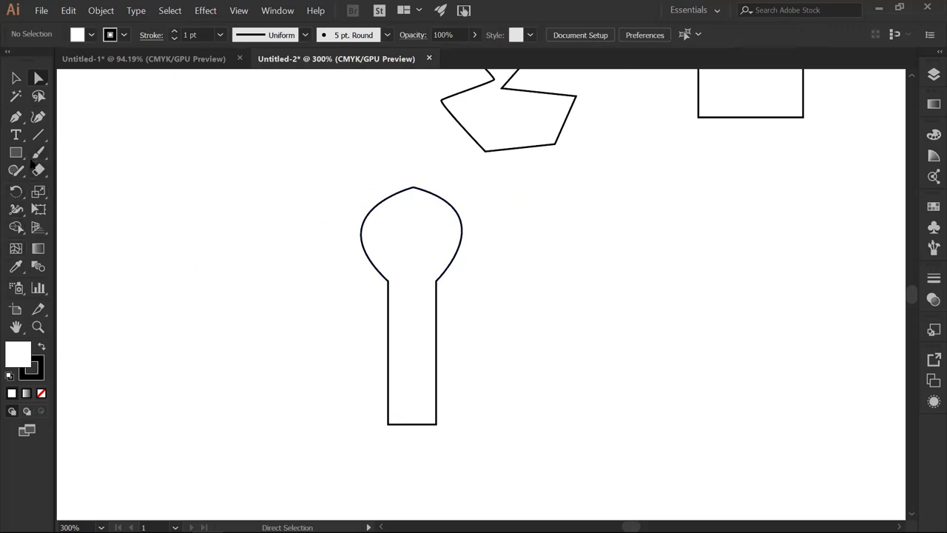
Step: Pen a second keyhole to the right: arched top, rectangular stem, curved left side closing it
left_click(18, 118)
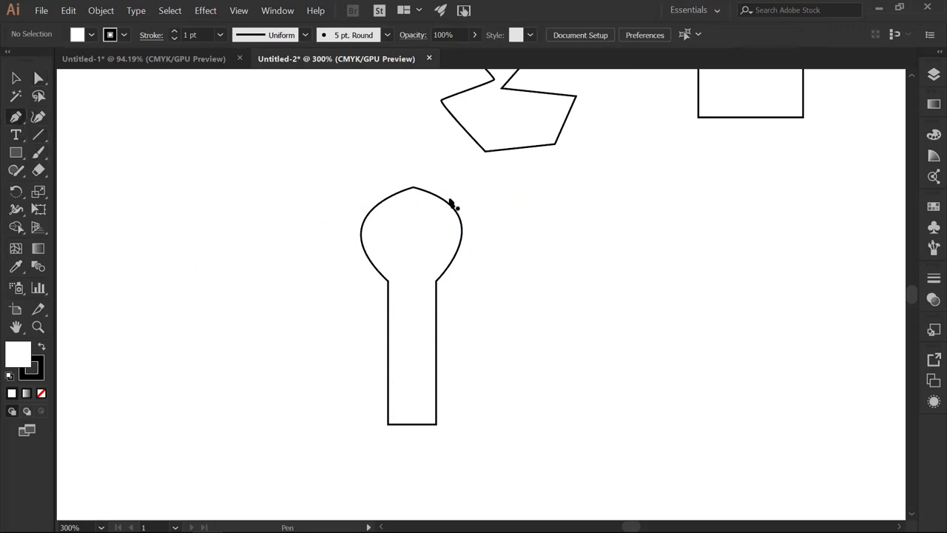
left_click(548, 250)
left_click_drag(671, 249, 742, 363)
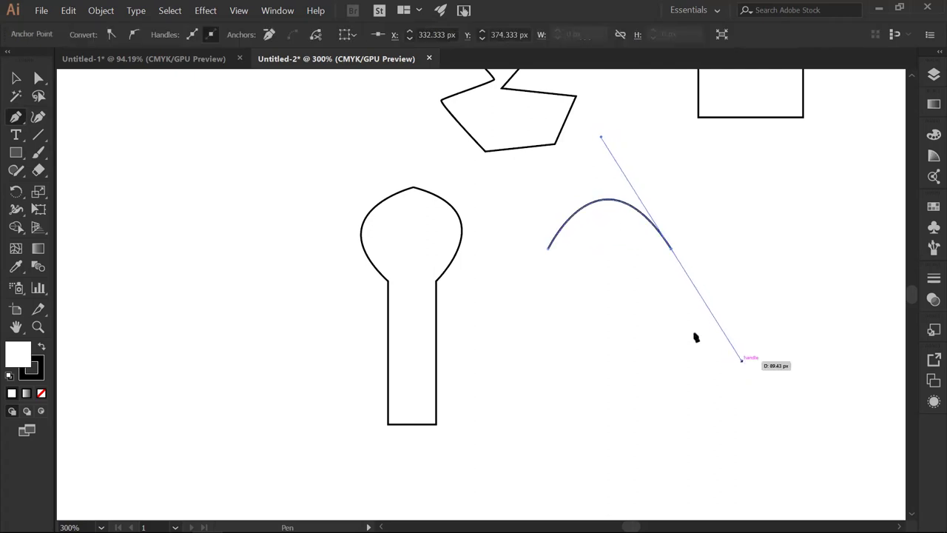
left_click_drag(671, 250, 647, 396)
left_click(646, 393)
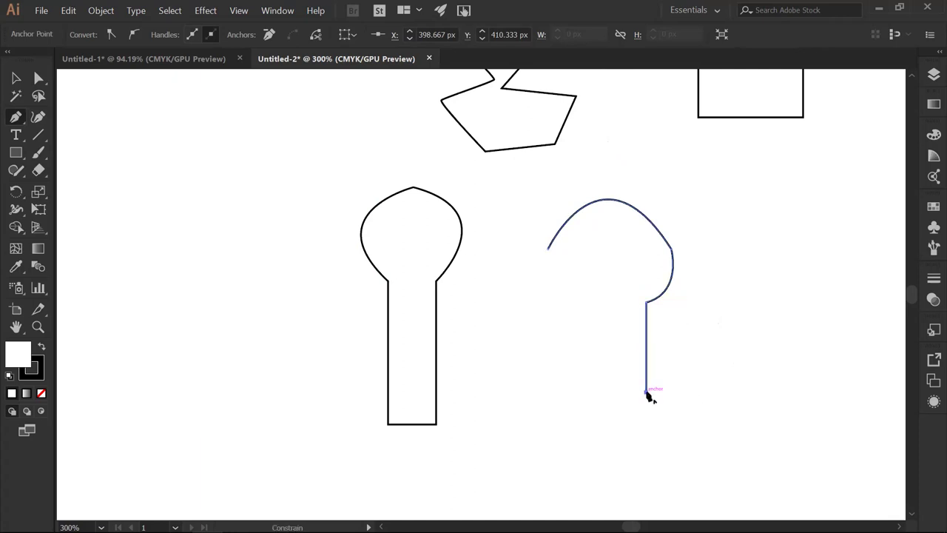
left_click(591, 393)
left_click(591, 304)
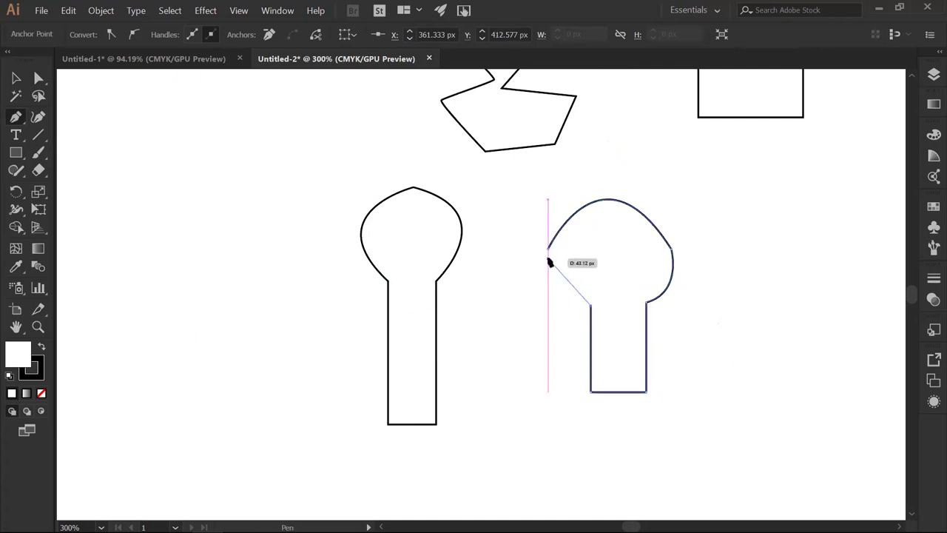
mouse_move(548, 249)
left_mouse_down()
mouse_move(545, 201)
mouse_move(558, 197)
left_mouse_up()
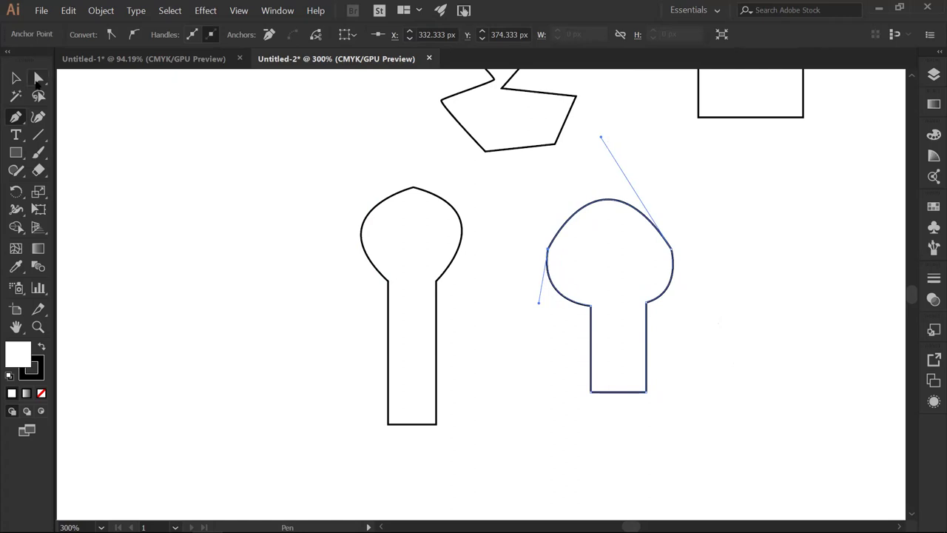
Step: Adjust the second keyhole's top anchors and handles so its dome is fuller and even
left_click(39, 79)
left_click_drag(547, 251, 557, 252)
left_click_drag(673, 252, 668, 250)
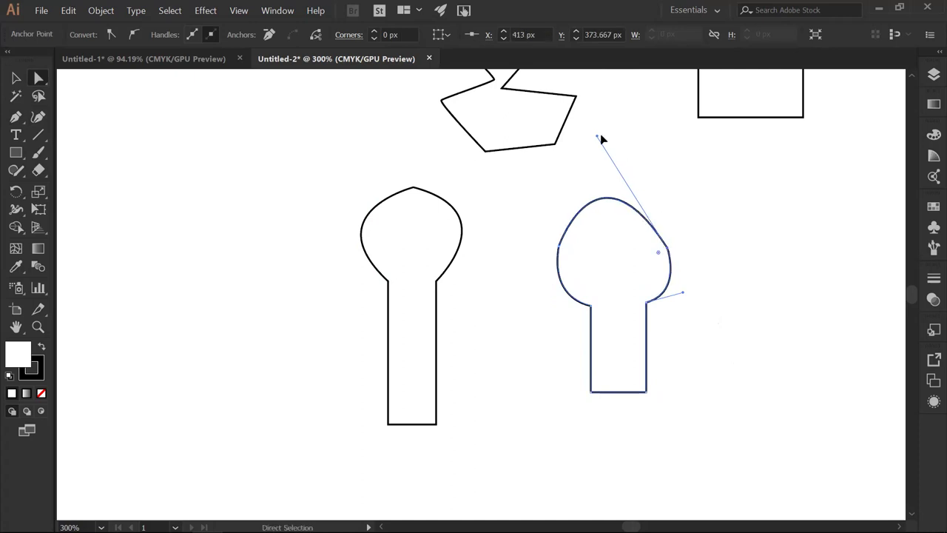
left_click_drag(598, 138, 614, 134)
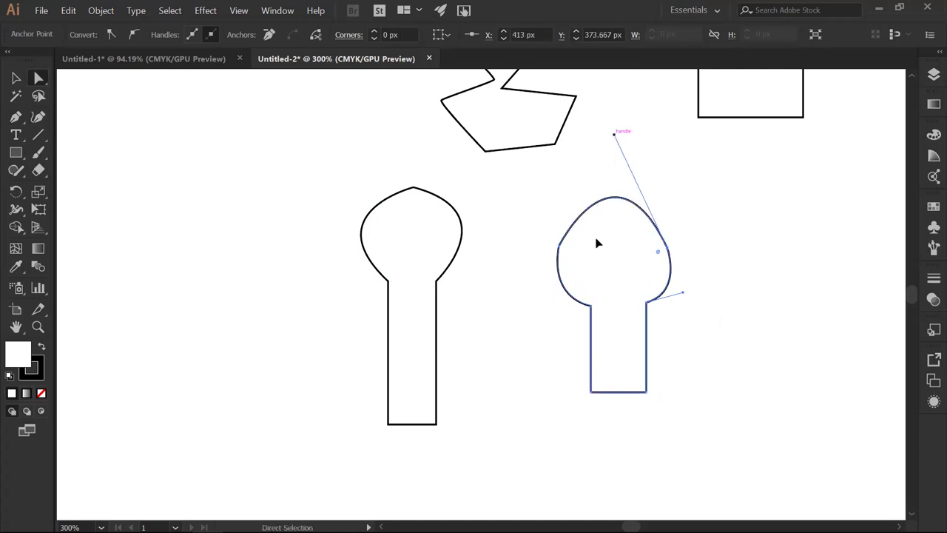
left_click(564, 237)
left_click_drag(560, 245, 563, 238)
left_click_drag(670, 251, 668, 244)
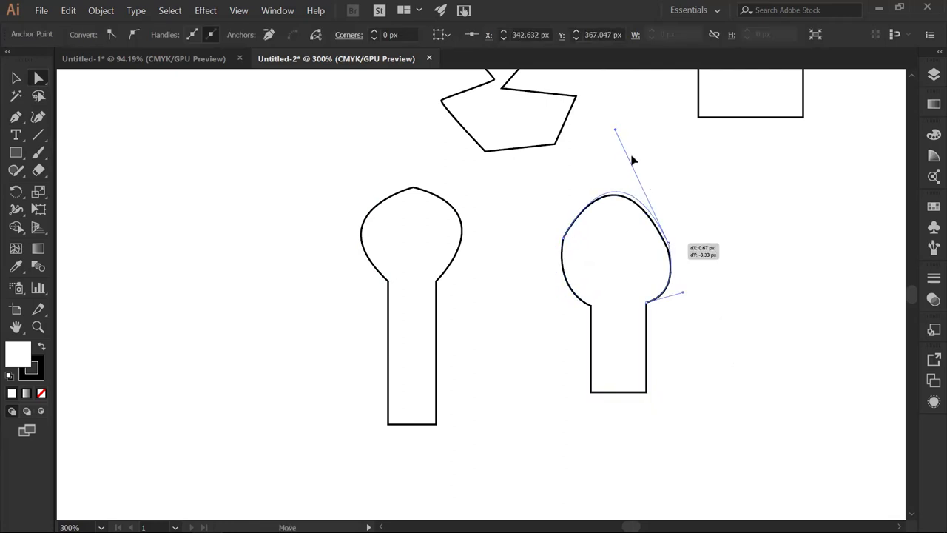
left_click_drag(617, 133, 617, 146)
left_click(732, 264)
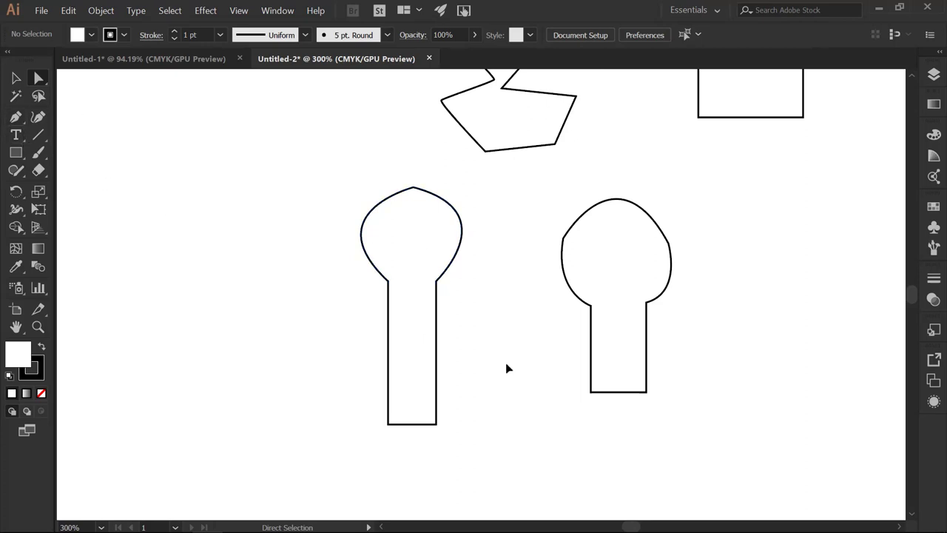
Step: Draw a closed heart from two curved segments on empty canvas and select it
left_click_drag(518, 414, 232, 226)
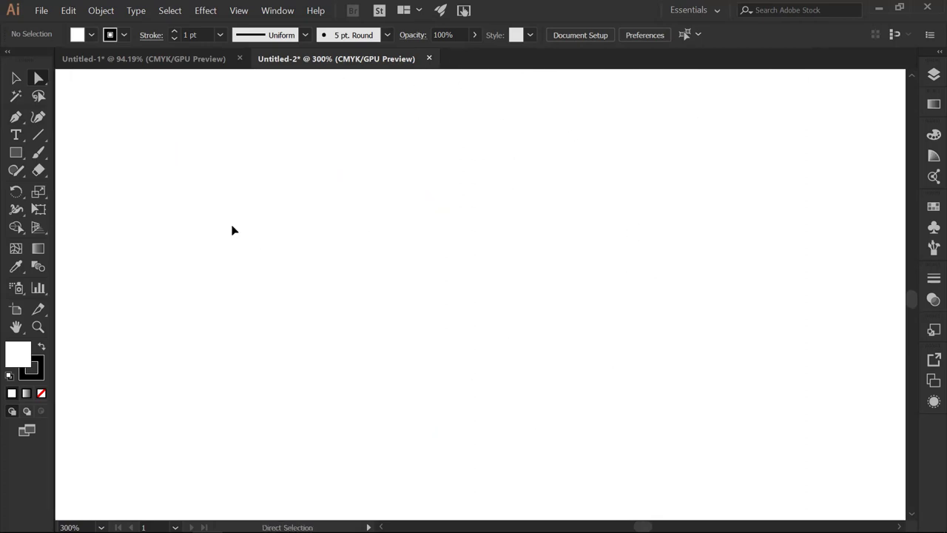
left_click(20, 117)
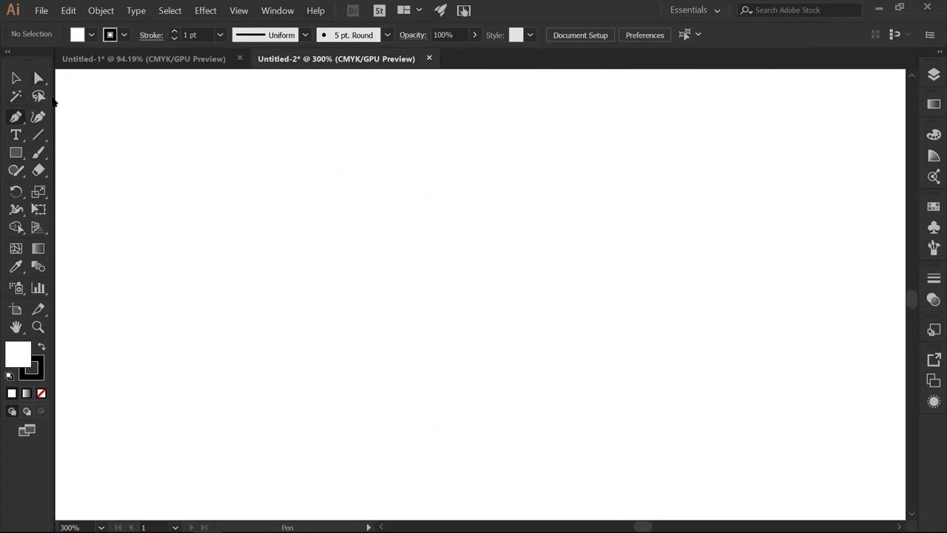
left_click(300, 143)
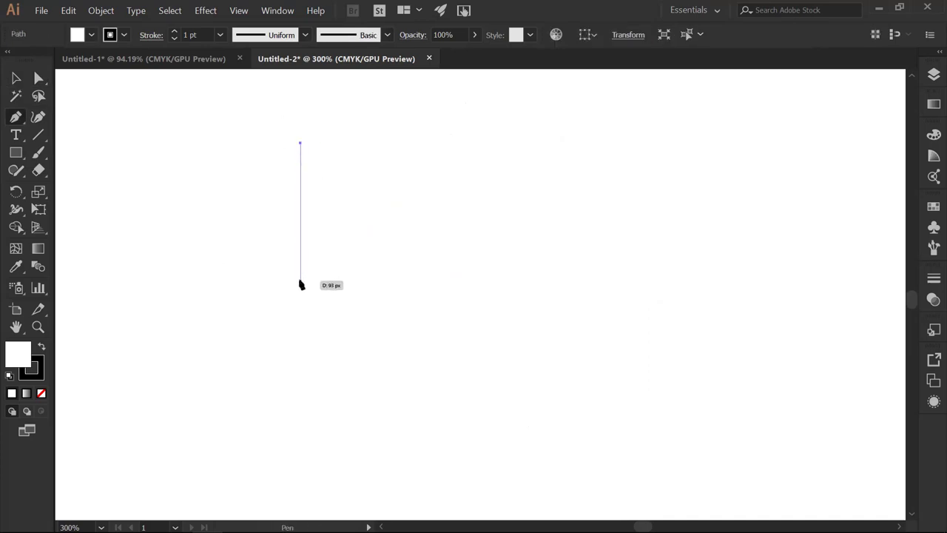
left_click_drag(300, 283, 476, 479)
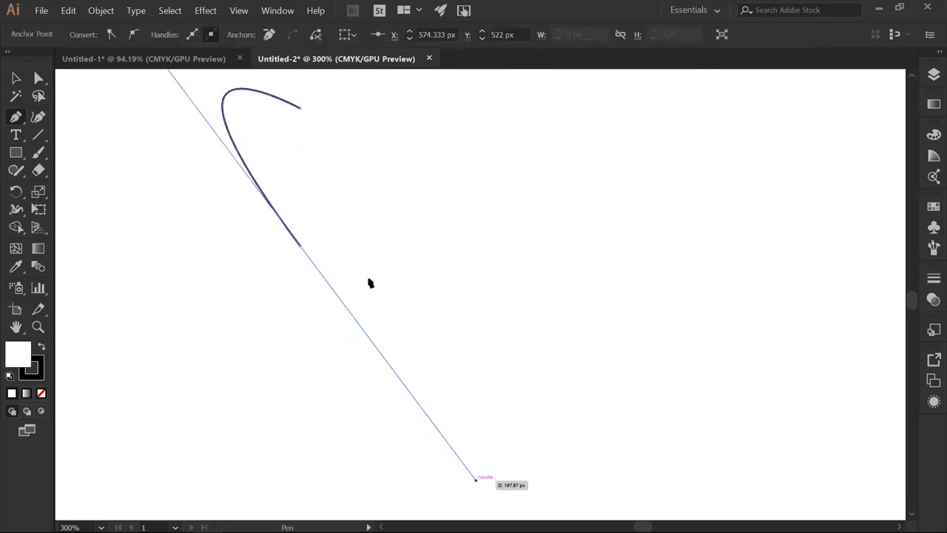
left_click(302, 247)
left_click_drag(352, 308, 362, 333)
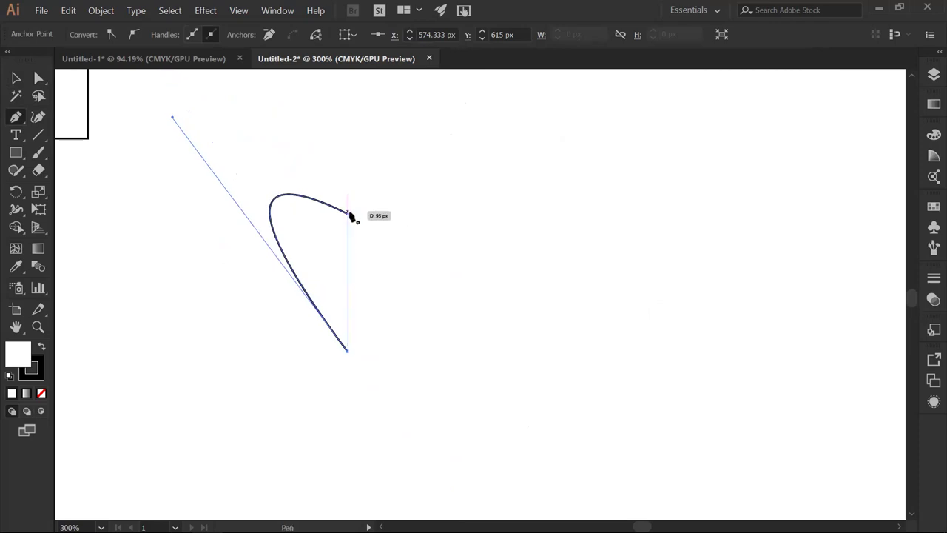
left_click_drag(349, 216, 190, 309)
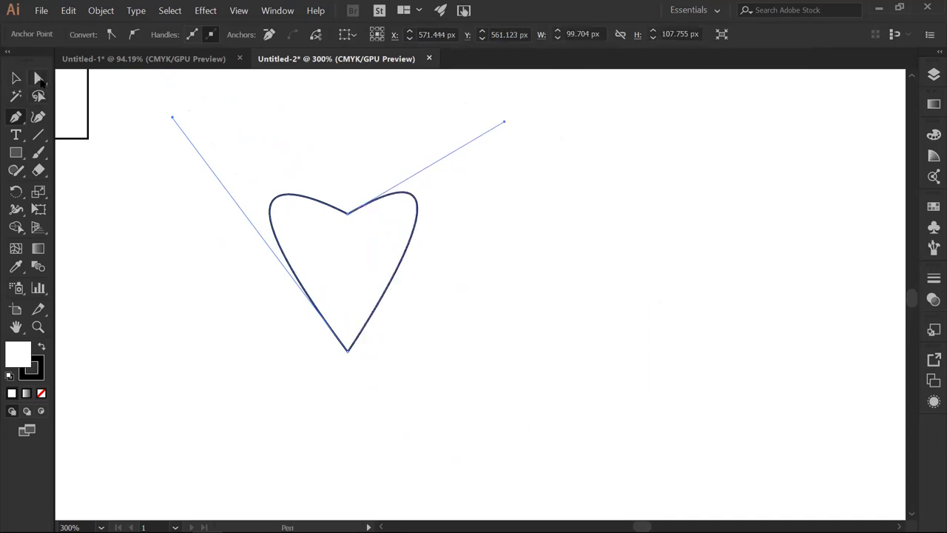
key("v")
left_click(521, 290)
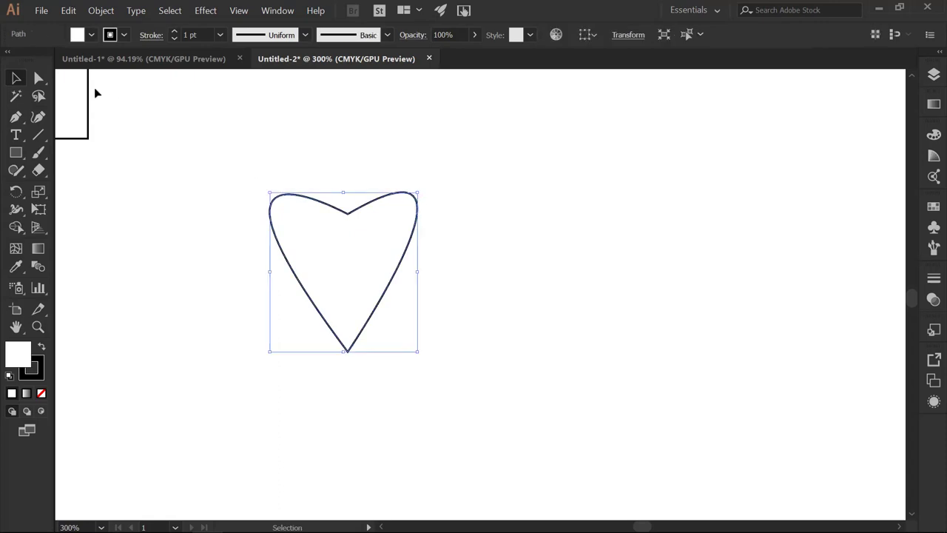
Step: Pull the heart's top handles outward to widen both its left and right lobes
key("a")
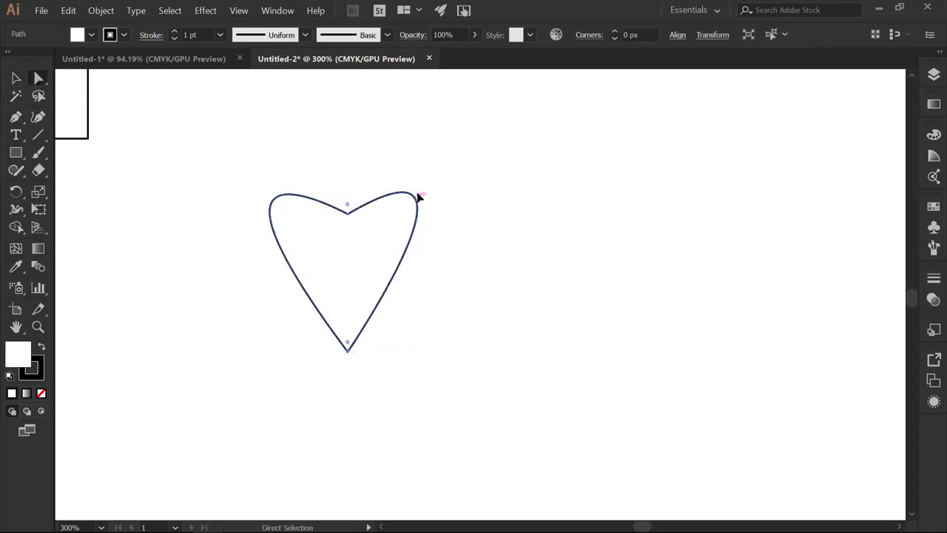
left_click(347, 350)
left_click_drag(503, 125, 515, 92)
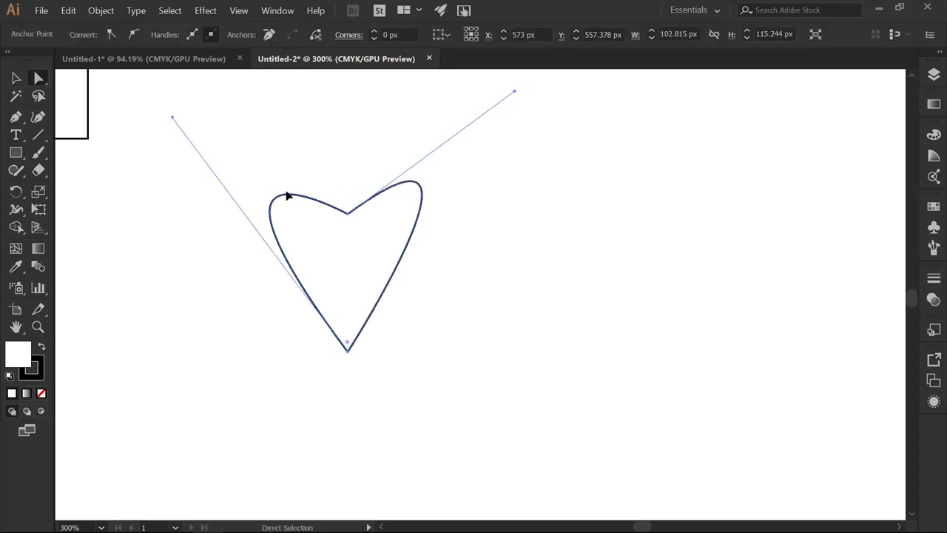
left_click_drag(171, 119, 168, 93)
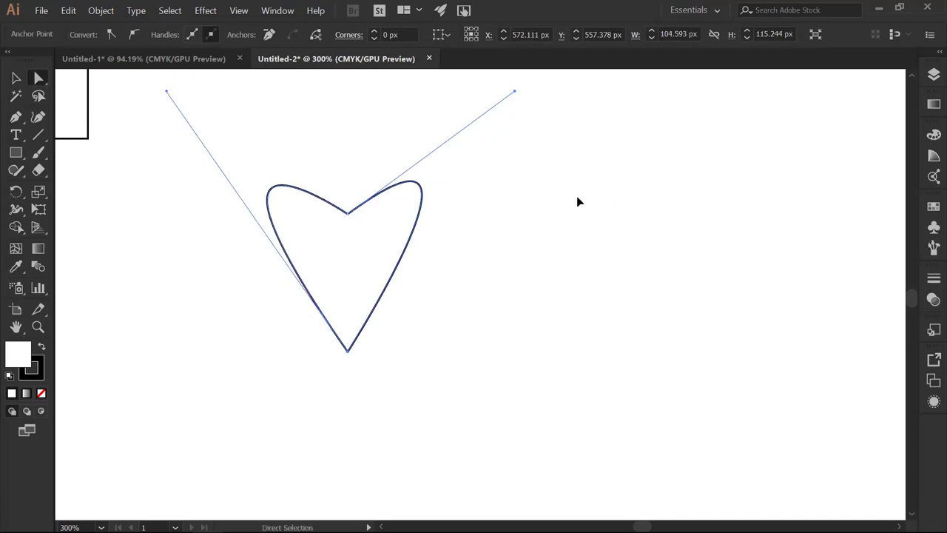
left_click(598, 209)
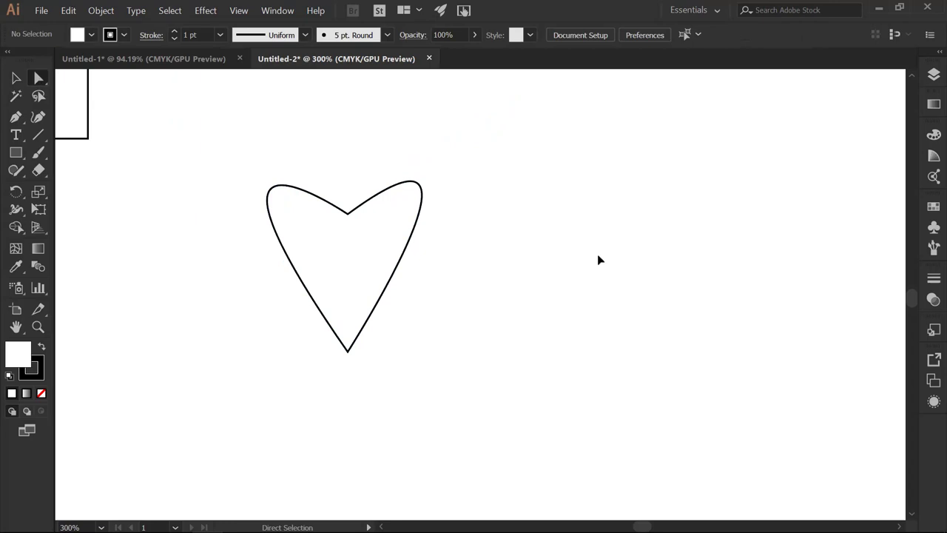
key("space")
Step: Pan the heart out of view and zoom into an empty area of the artboard
left_click_drag(557, 247, 214, 205)
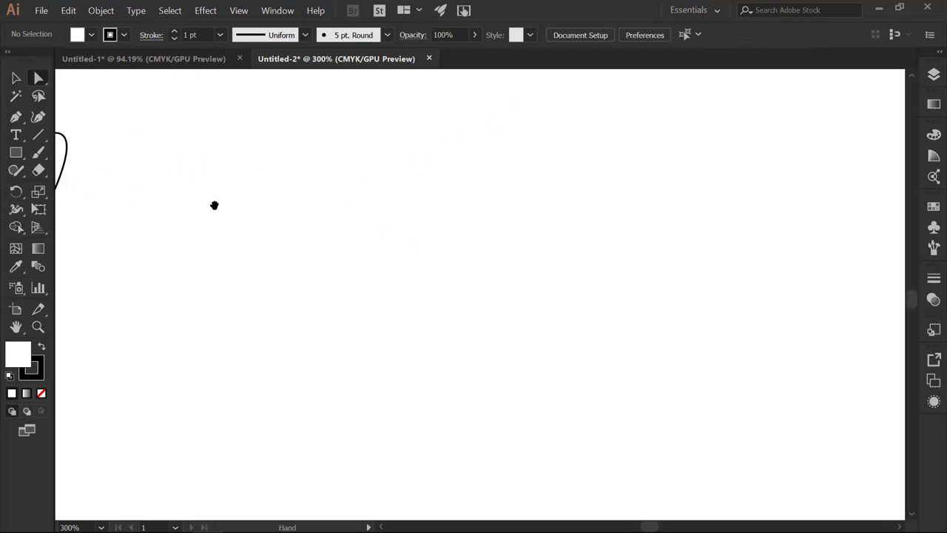
key("z")
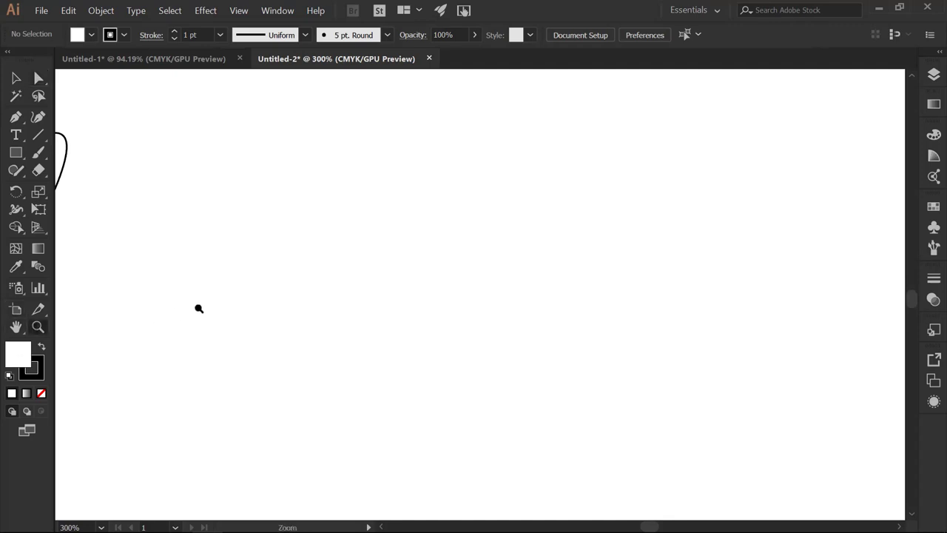
left_click(211, 309)
key("space")
left_click_drag(295, 334, 135, 230)
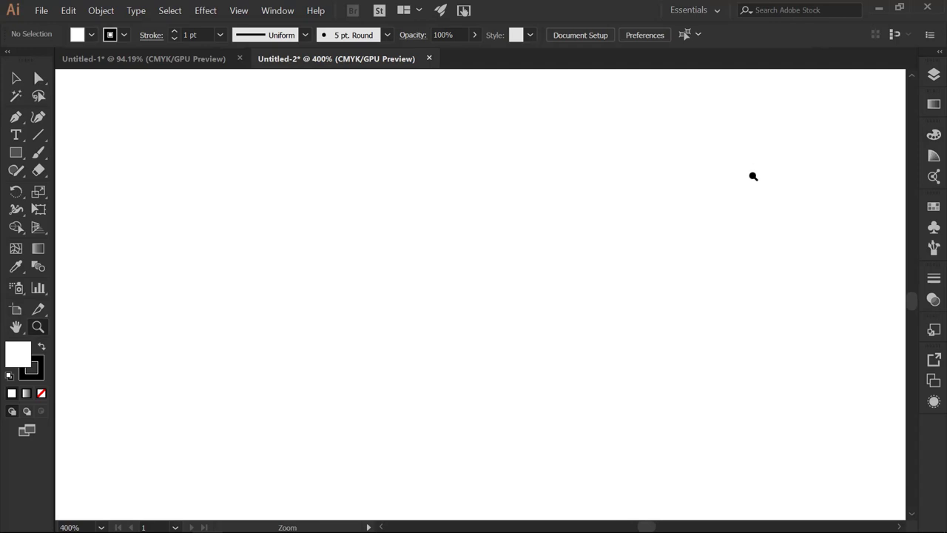
Step: Turn on the canvas rulers and bring up the View menu
key("ctrl+r")
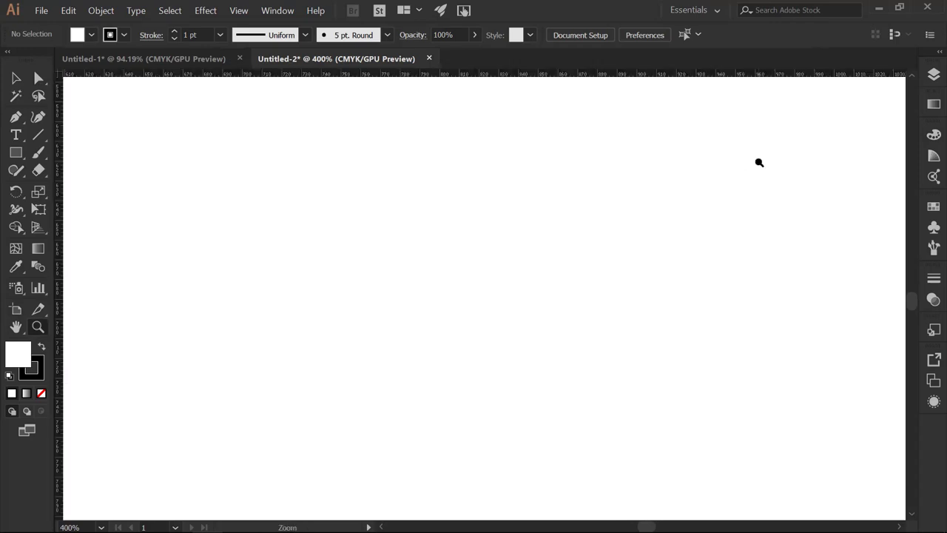
key("ctrl")
key("alt+v")
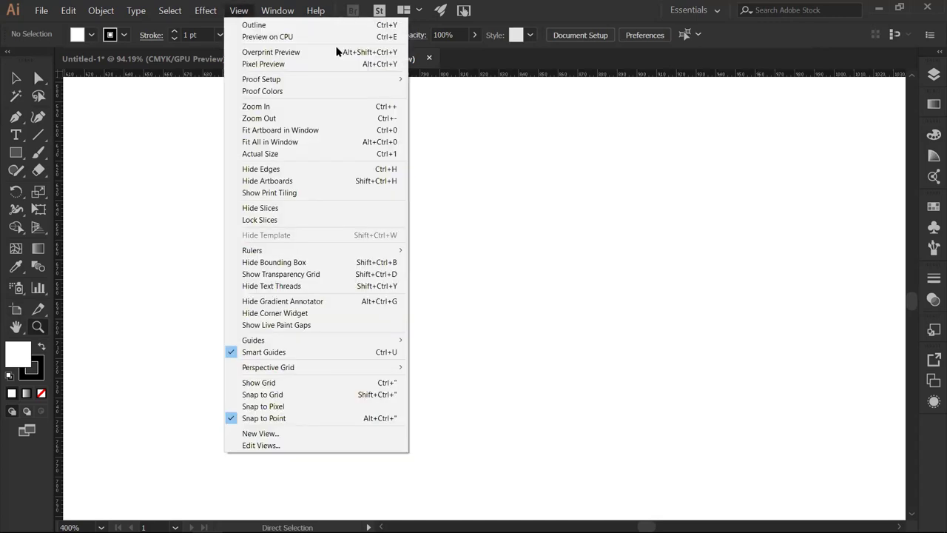
Step: Dismiss the View menu without choosing any command
mouse_move(281, 255)
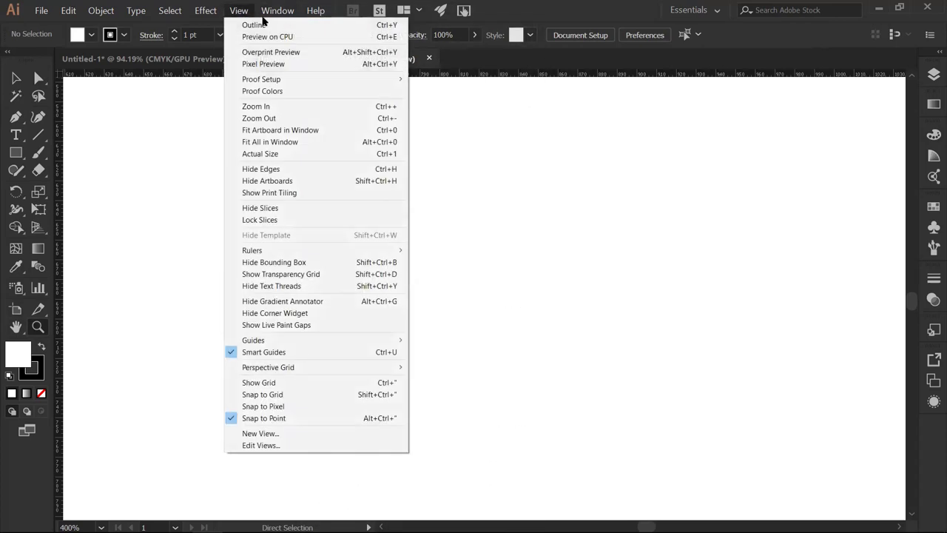
key("Escape")
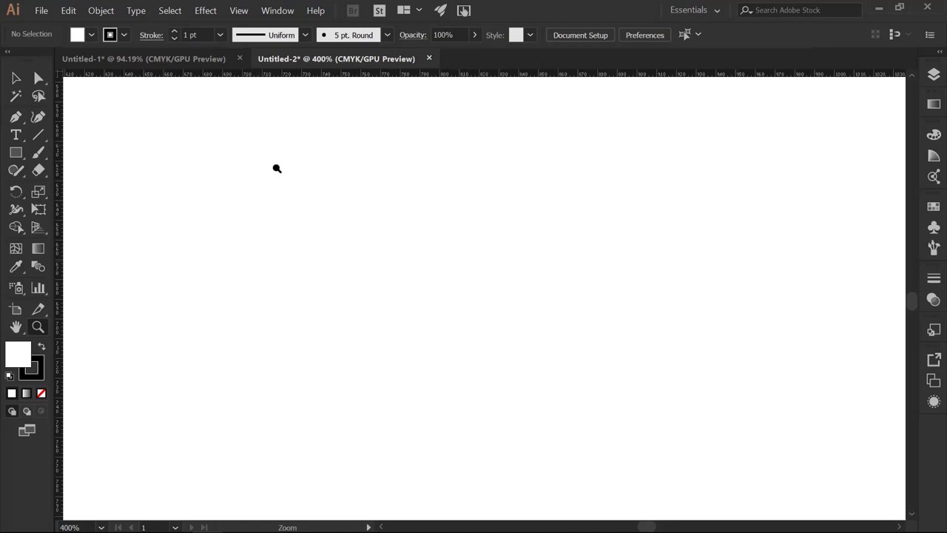
key("ctrl")
Step: Drag a first vertical guide from the left ruler onto the canvas
left_click_drag(59, 151, 444, 212)
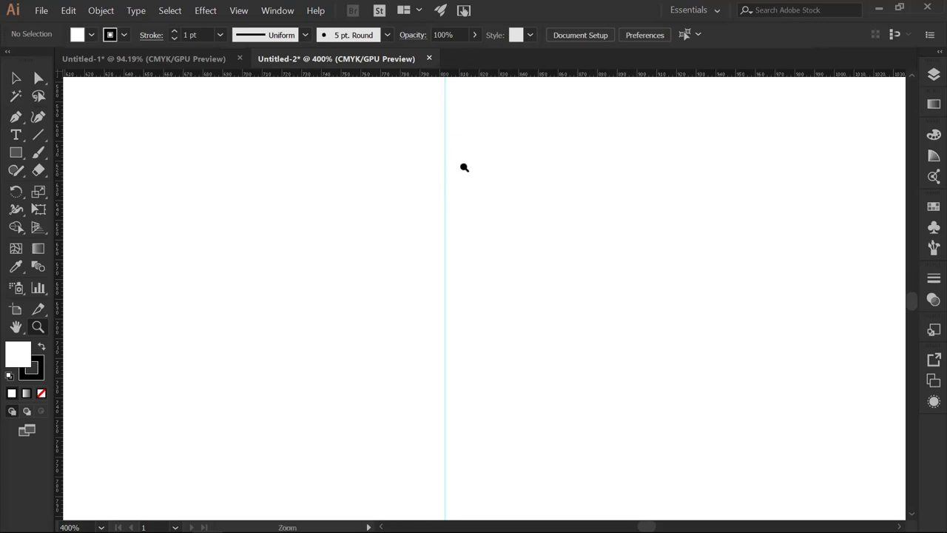
left_click(16, 78)
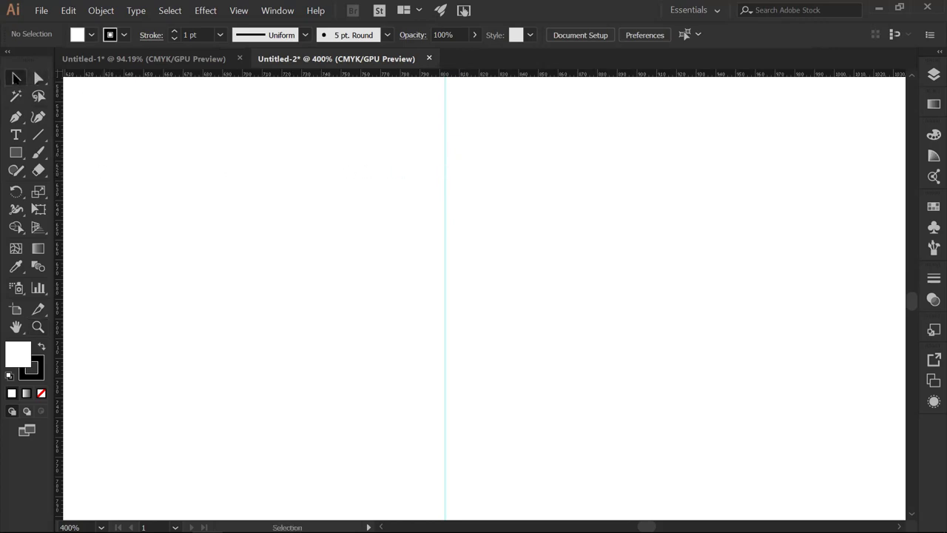
right_click(442, 179)
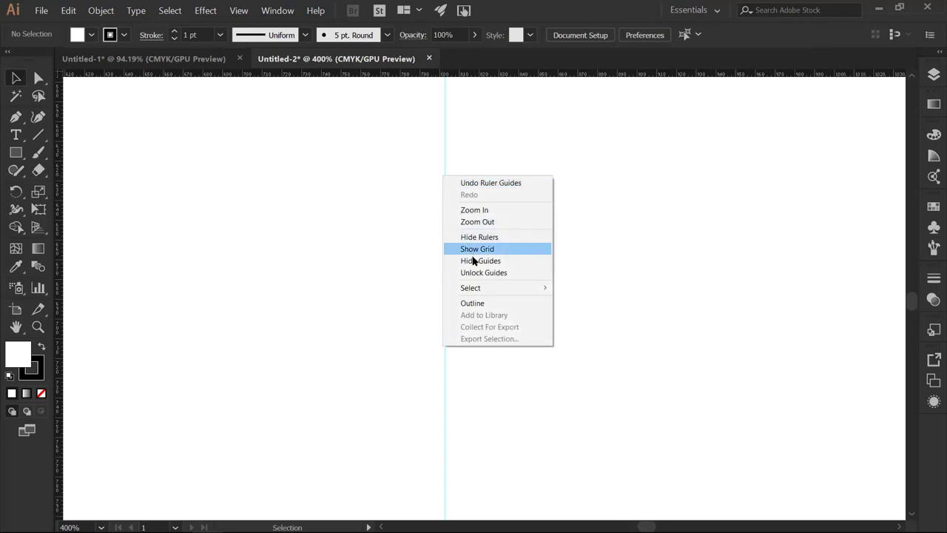
left_click(445, 134)
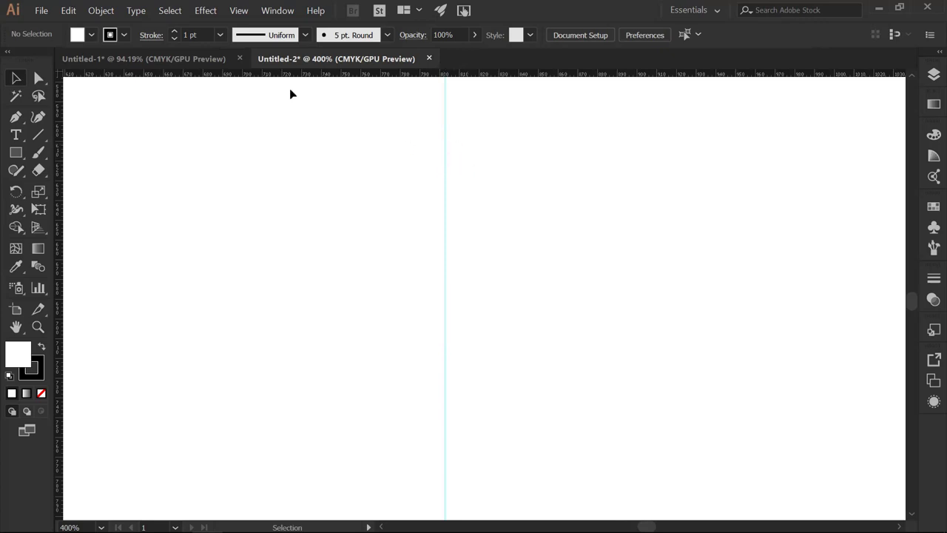
Step: Unlock the guides and shift the vertical guide slightly to the right
right_click(445, 158)
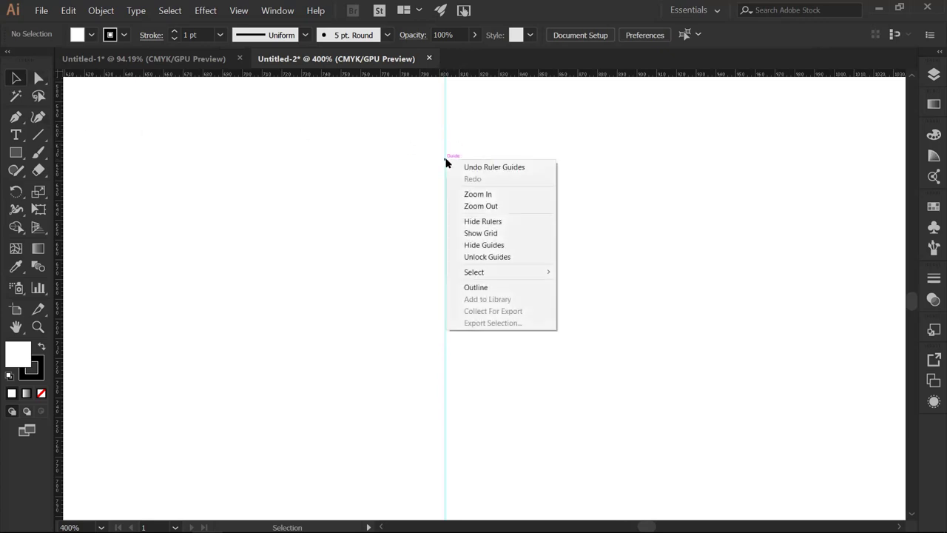
left_click(497, 258)
left_click_drag(446, 124, 467, 155)
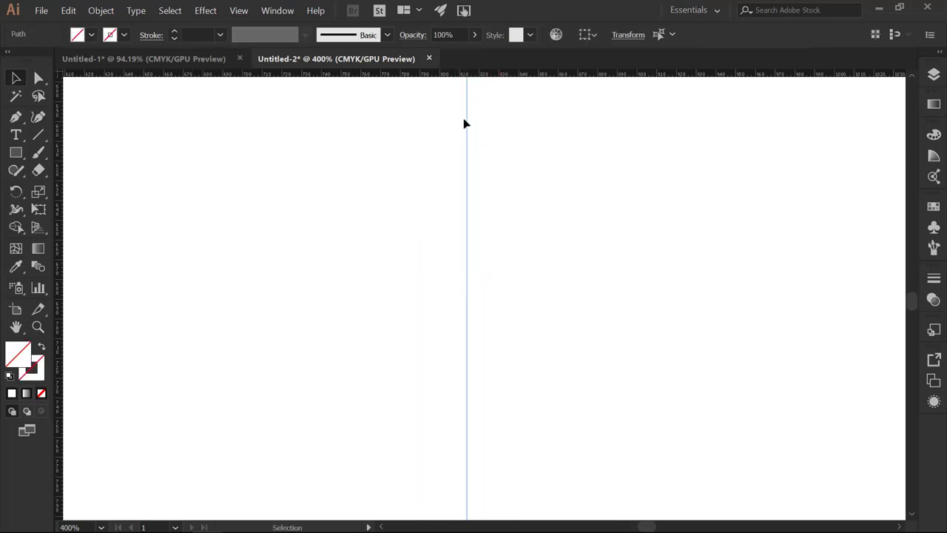
Step: Add a second guide further left, then delete it and the first guide
left_click_drag(62, 135, 278, 157)
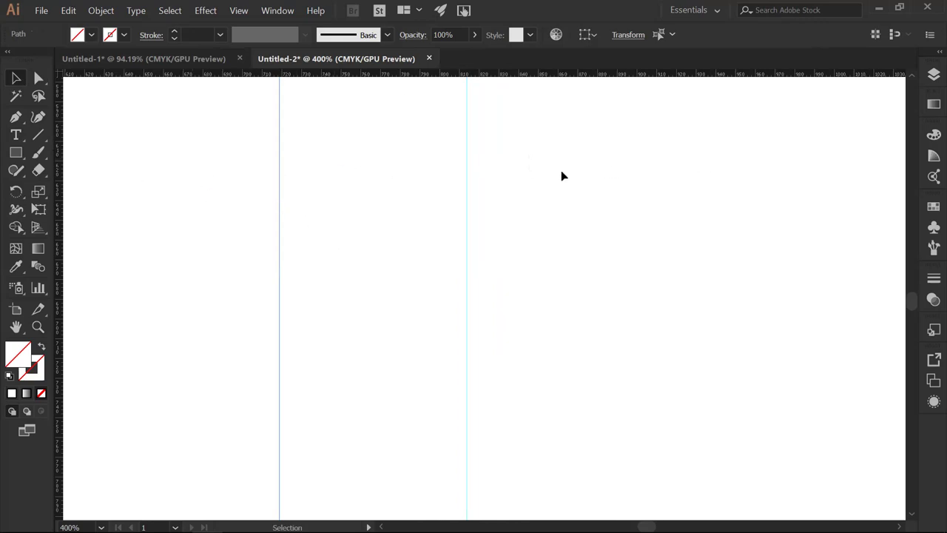
right_click(280, 134)
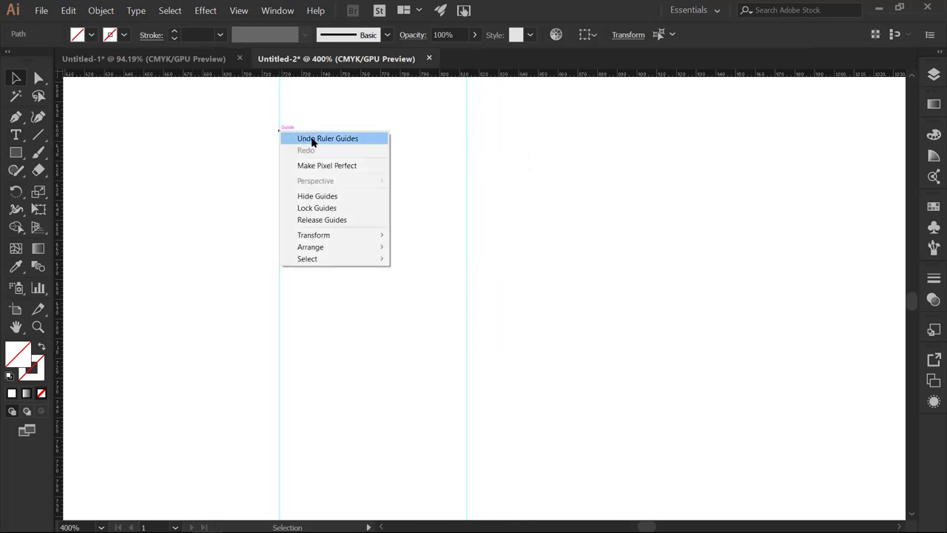
left_click(313, 139)
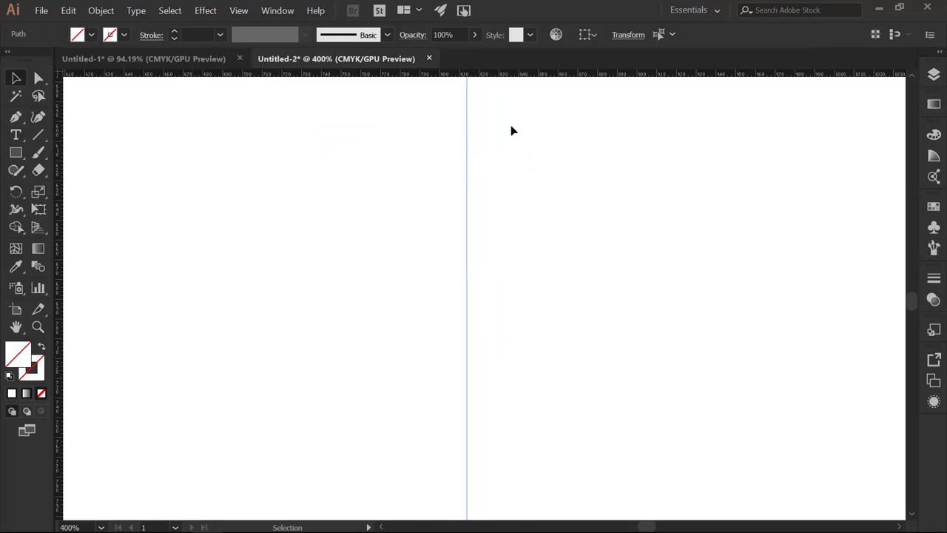
right_click(464, 175)
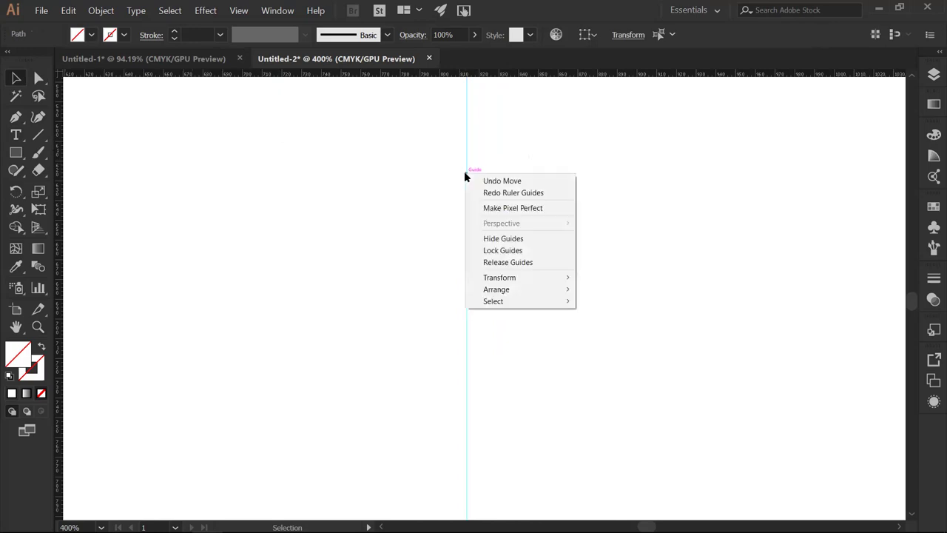
left_click(502, 181)
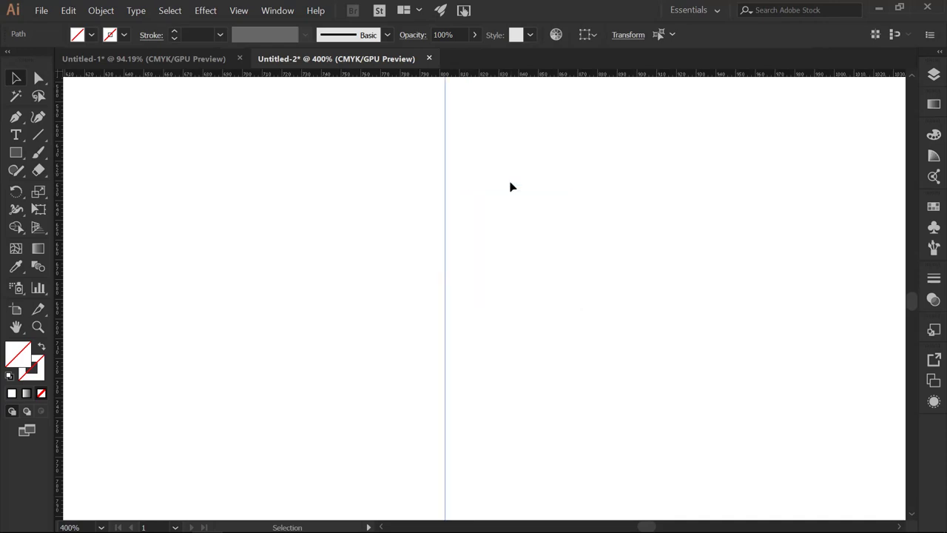
right_click(447, 162)
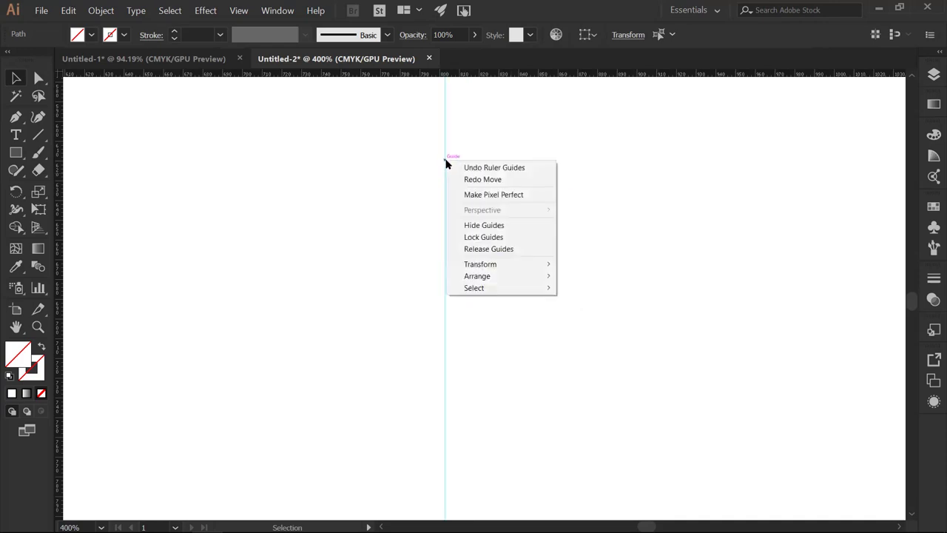
left_click(492, 169)
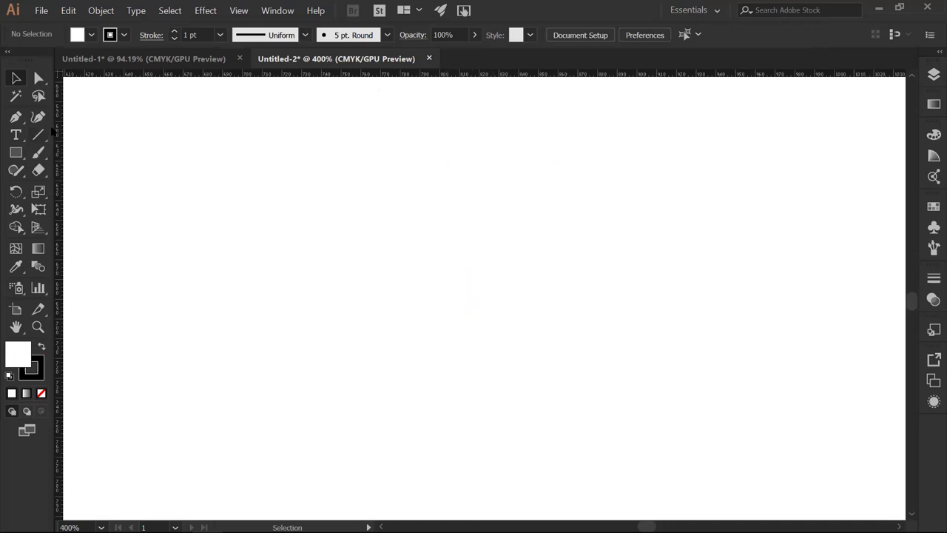
Step: Place a new vertical guide at the canvas middle and lock the guides
left_click_drag(58, 147, 450, 206)
right_click(452, 238)
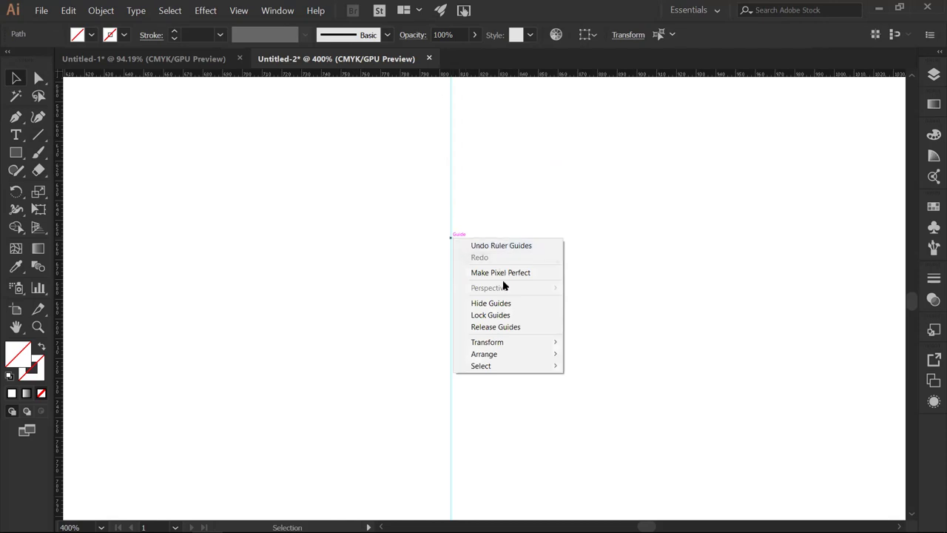
left_click(500, 318)
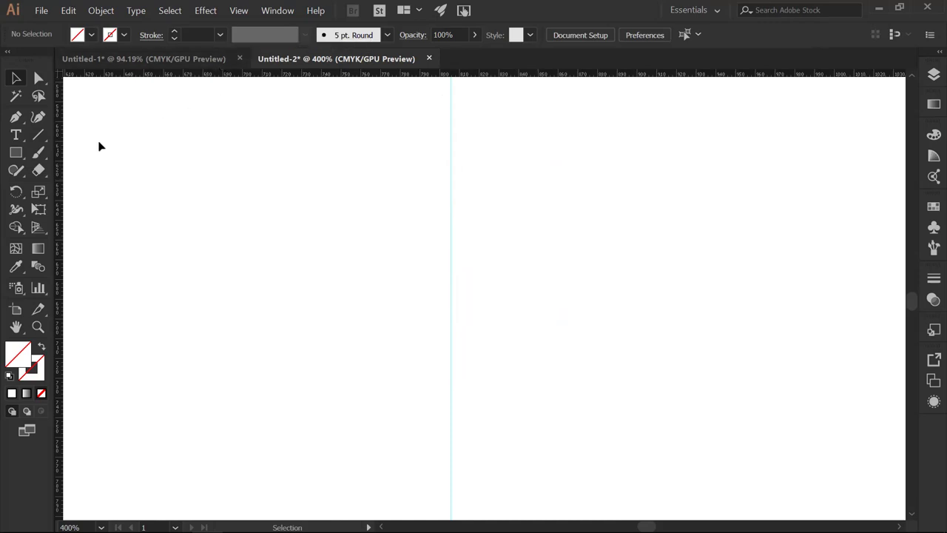
Step: Pen a peak anchor on the guide plus trial zigzag anchors, then undo back to the first slope
left_click(16, 116)
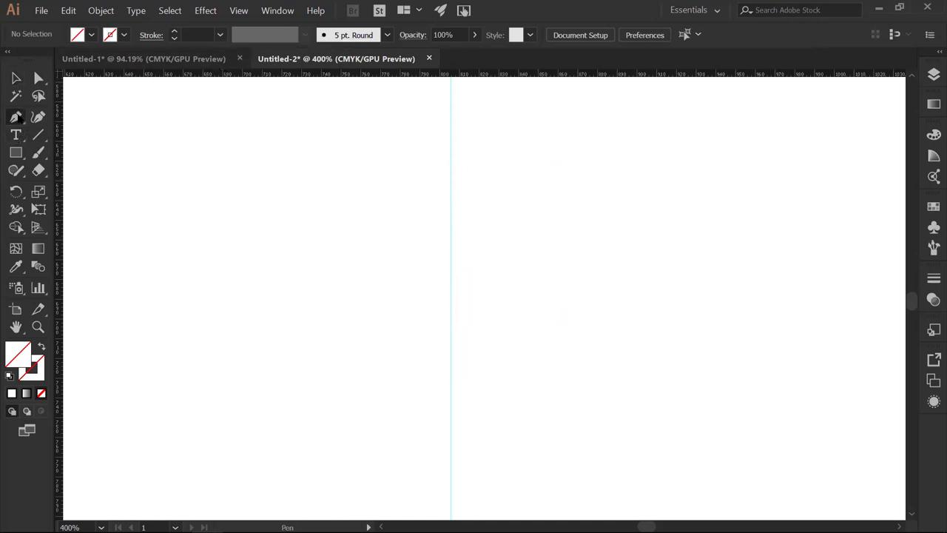
left_click(449, 135)
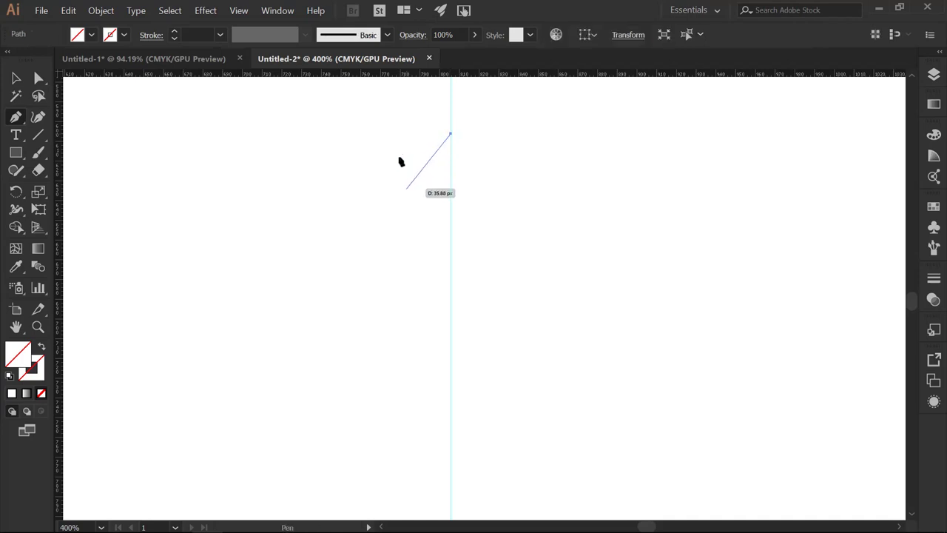
left_click(384, 187)
left_click(436, 187)
left_click(349, 226)
left_click(432, 227)
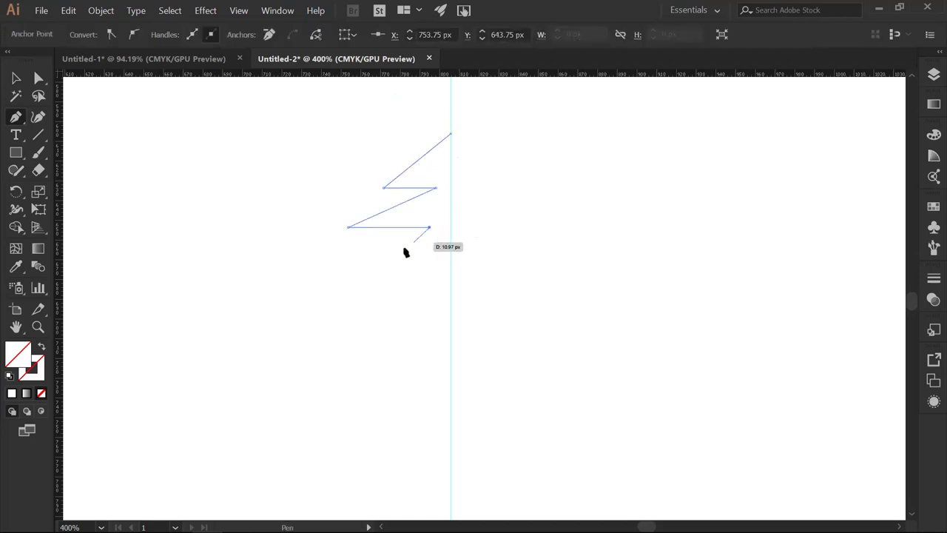
left_click(341, 289)
left_click(420, 286)
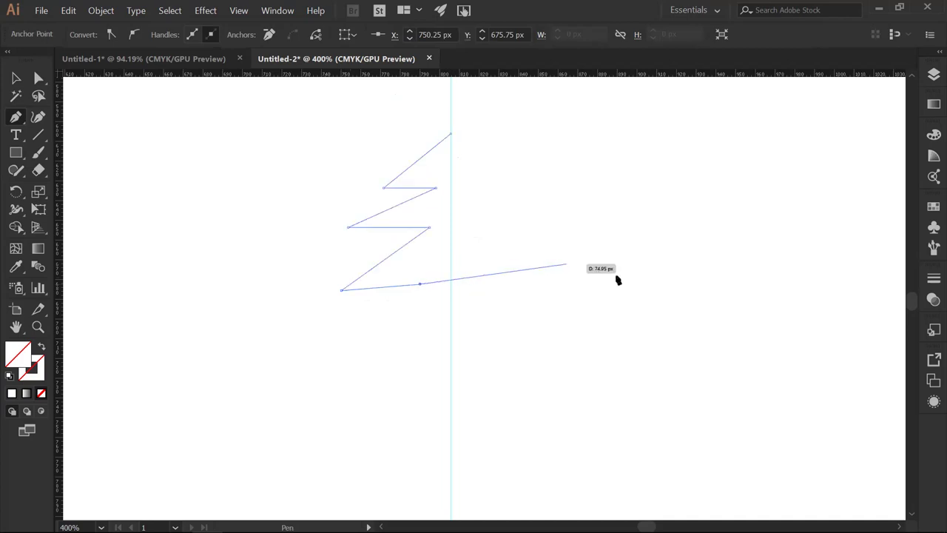
key("ctrl+z")
key("ctrl+z")
key("ctrl+z")
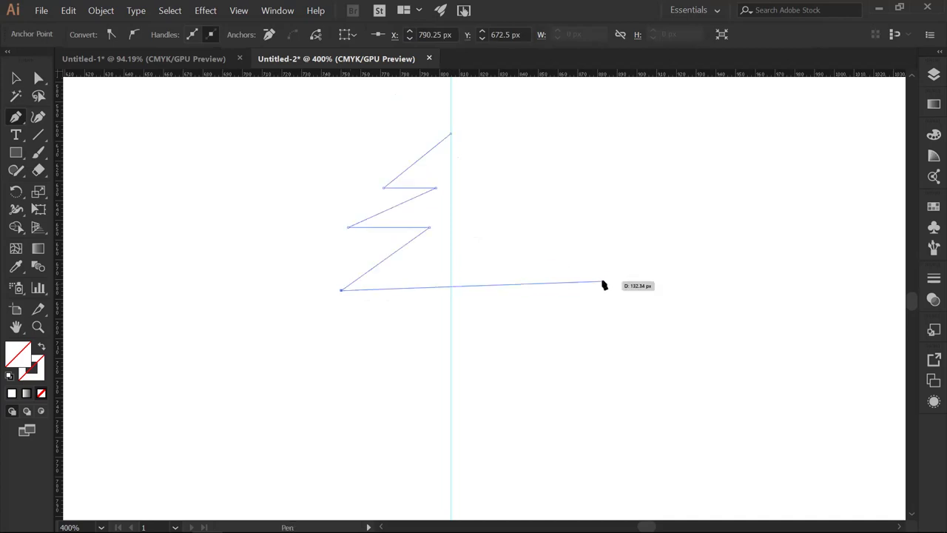
key("ctrl+z")
key("ctrl+z")
key("ctrl+z")
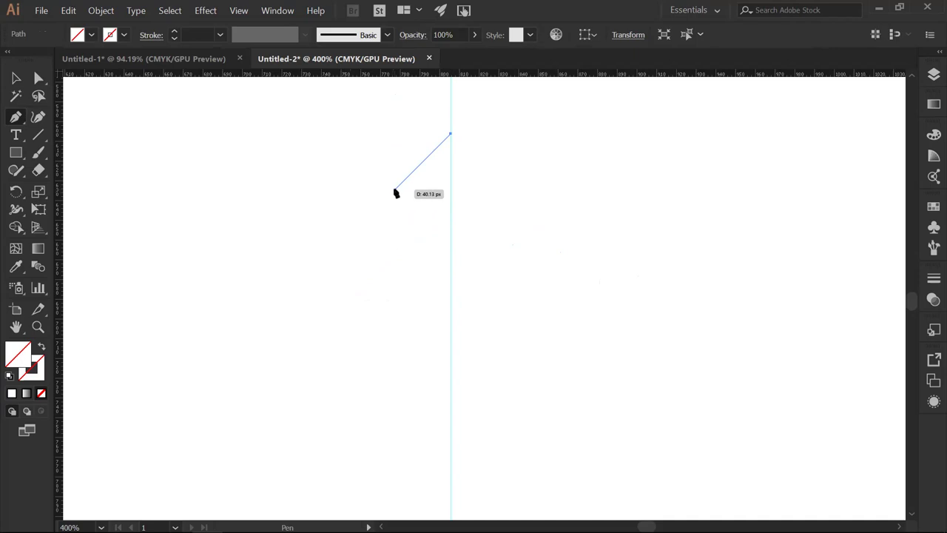
Step: Draw three tiers of 45° down-left slopes, each with a short horizontal step right
left_click(395, 190)
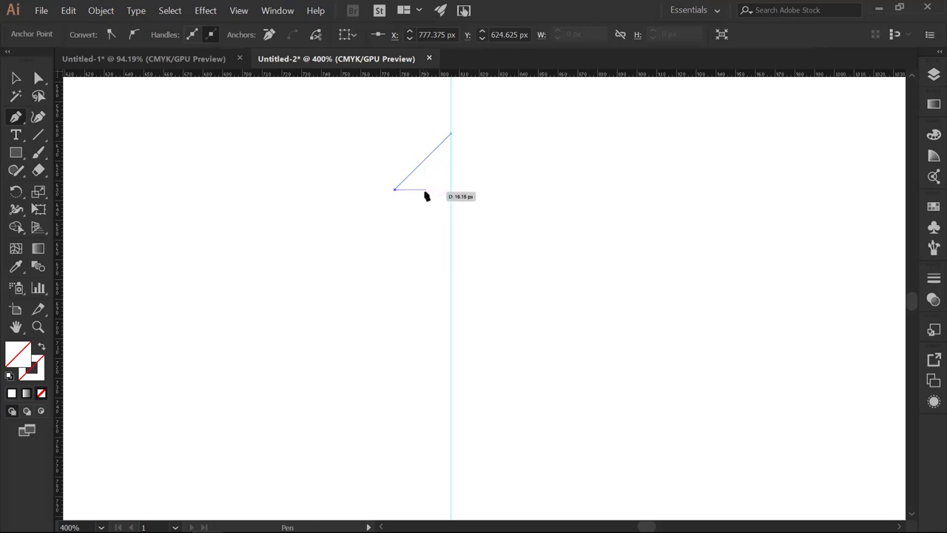
left_click(425, 190)
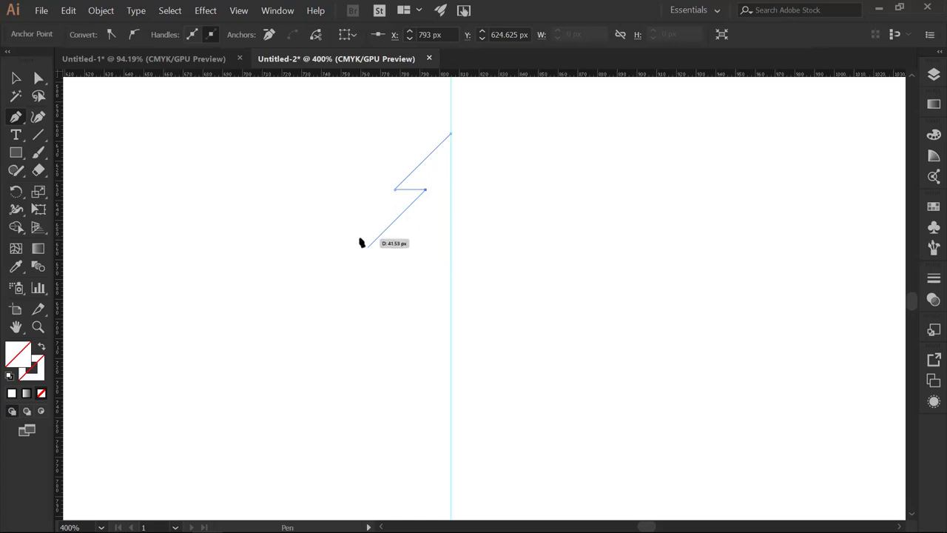
left_click(368, 245, "shift")
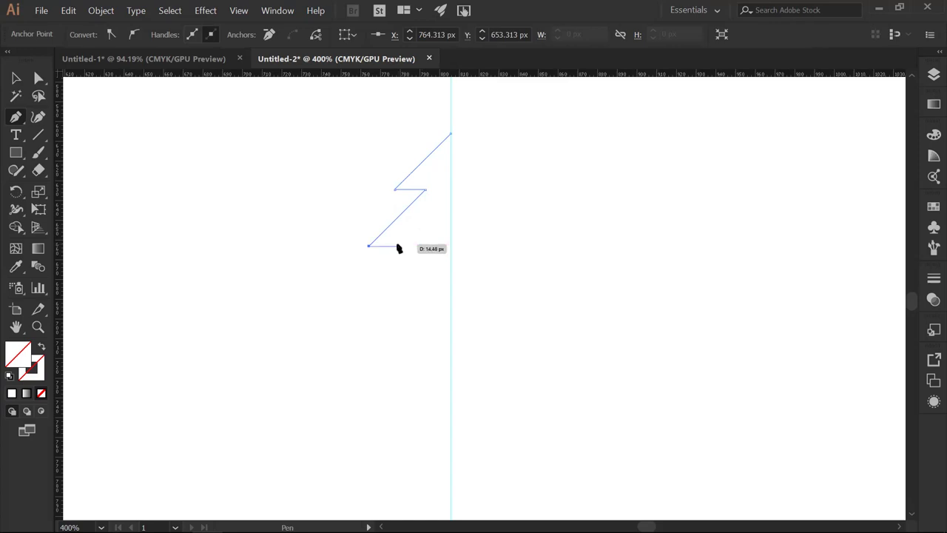
left_click(399, 247, "shift")
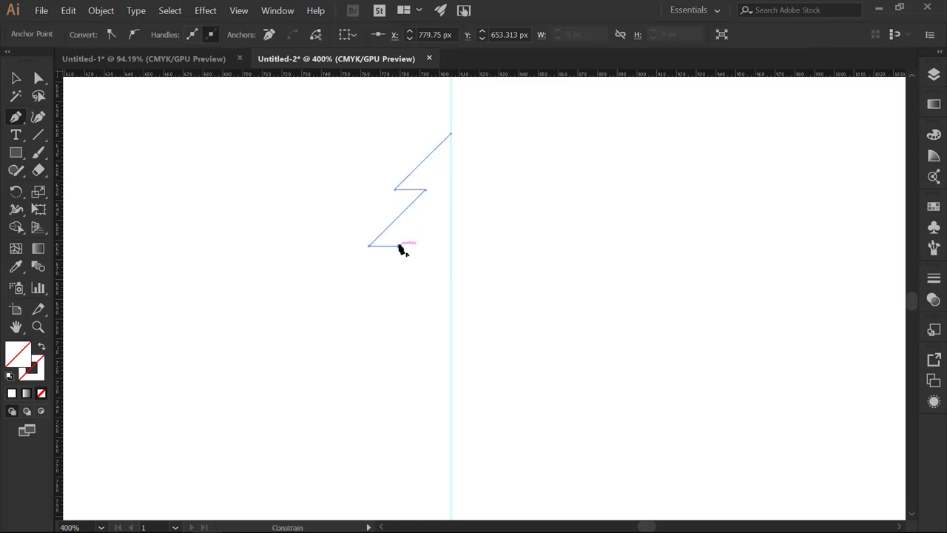
left_click(338, 296, "shift")
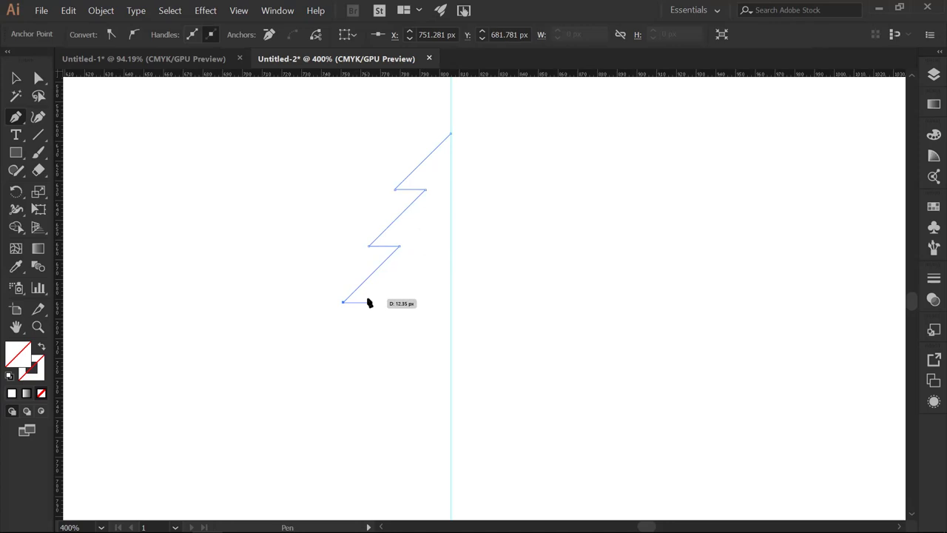
left_click(372, 302)
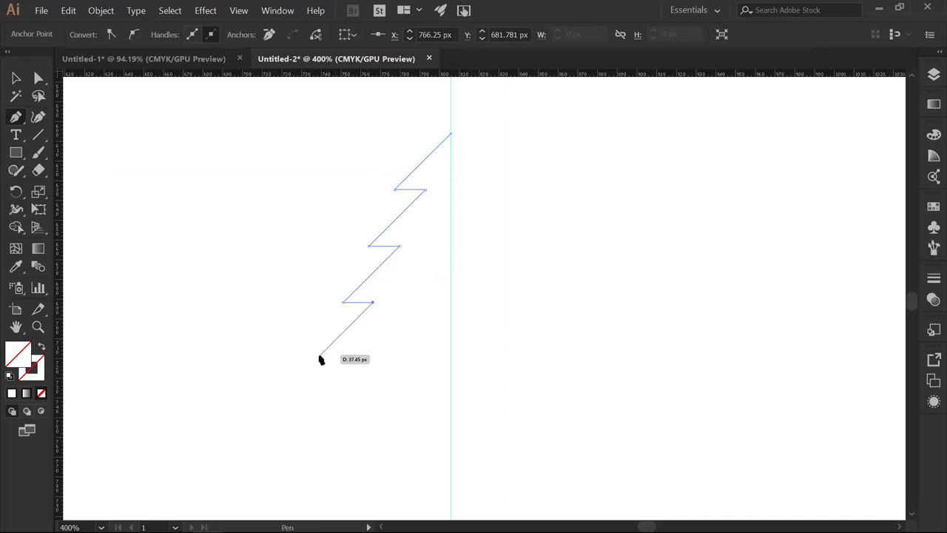
Step: Add the lowest slope, the ledge, the trunk side and a base ending on the guide
key("shift")
left_click(316, 360)
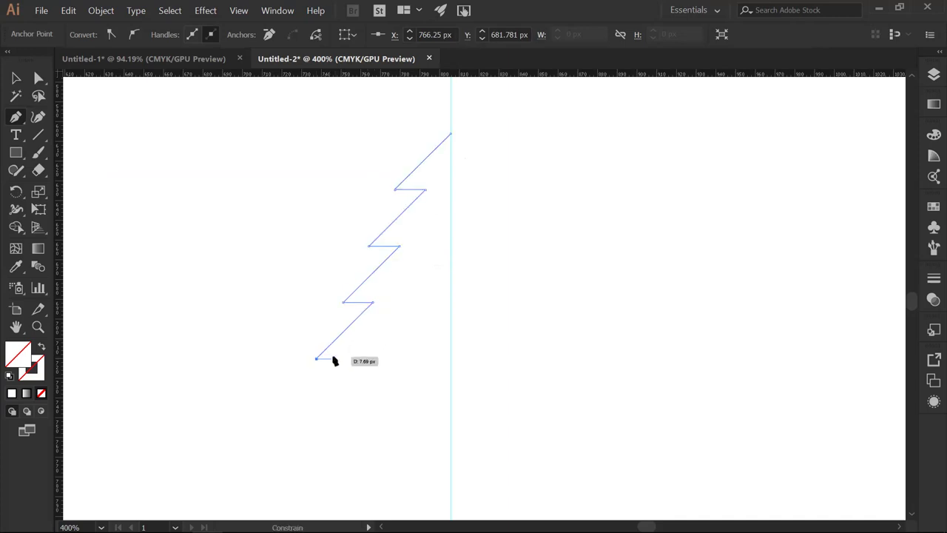
left_click(420, 360)
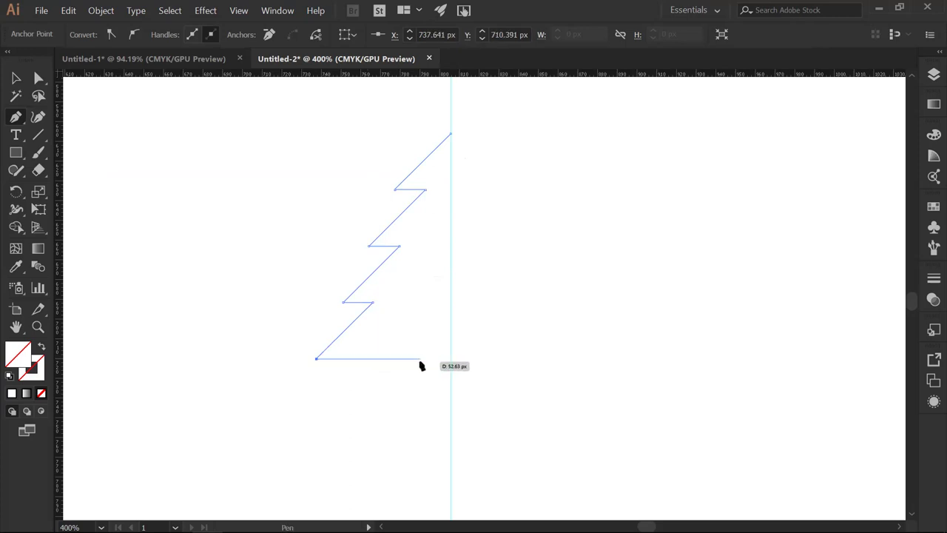
left_click(419, 360)
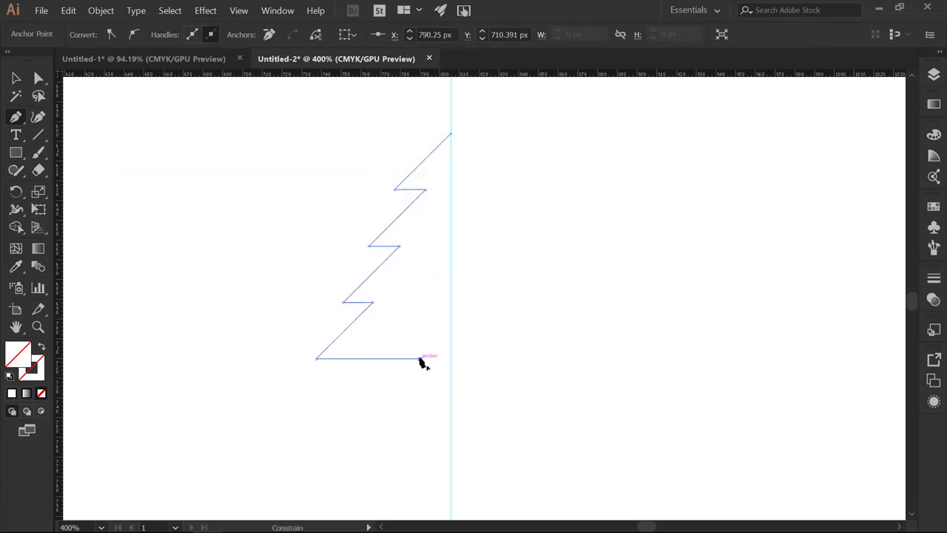
left_click(420, 456)
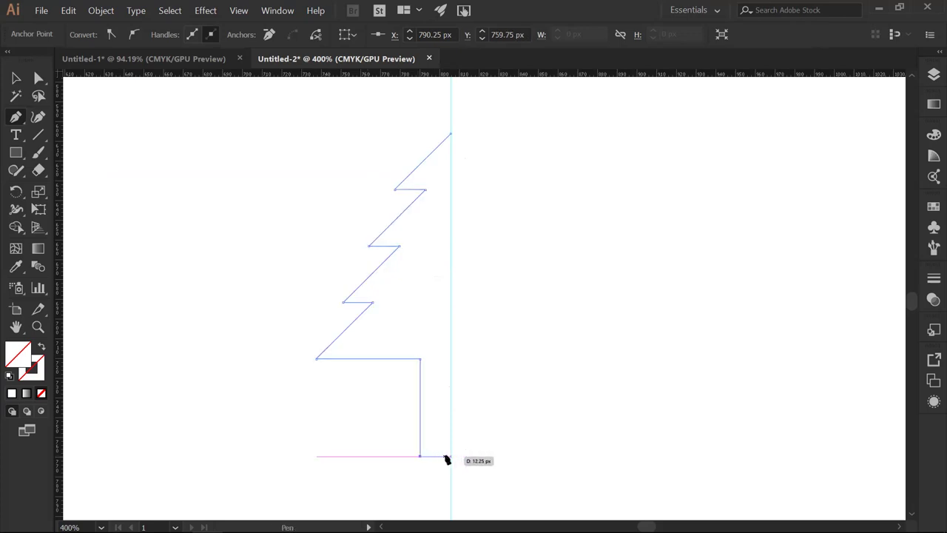
left_click(451, 456)
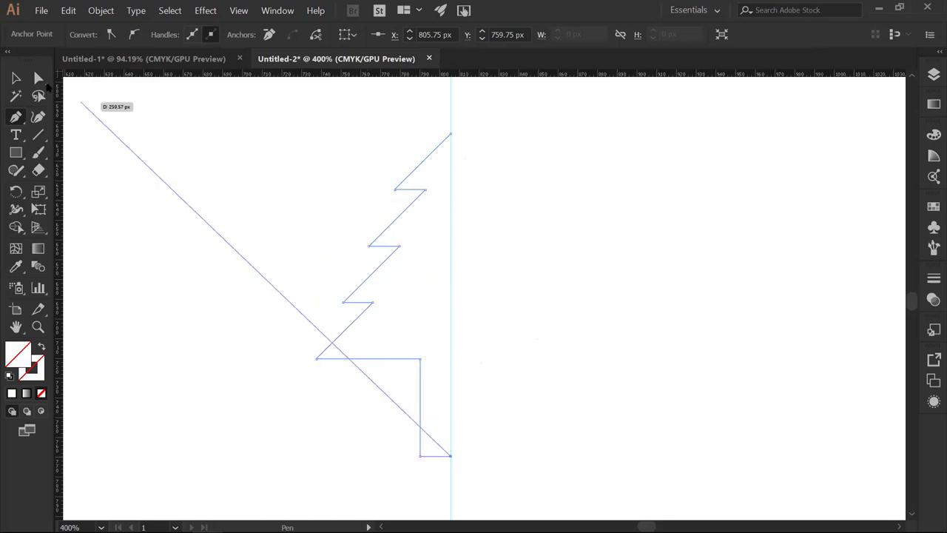
left_click(38, 78)
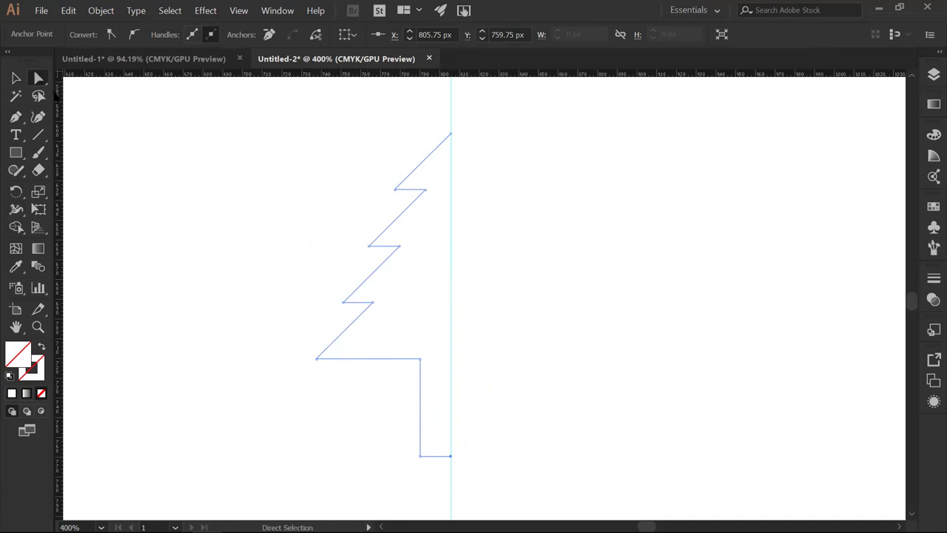
Step: Undo the base segment, then give the tree path a white fill and black stroke
key("ctrl+shift+a")
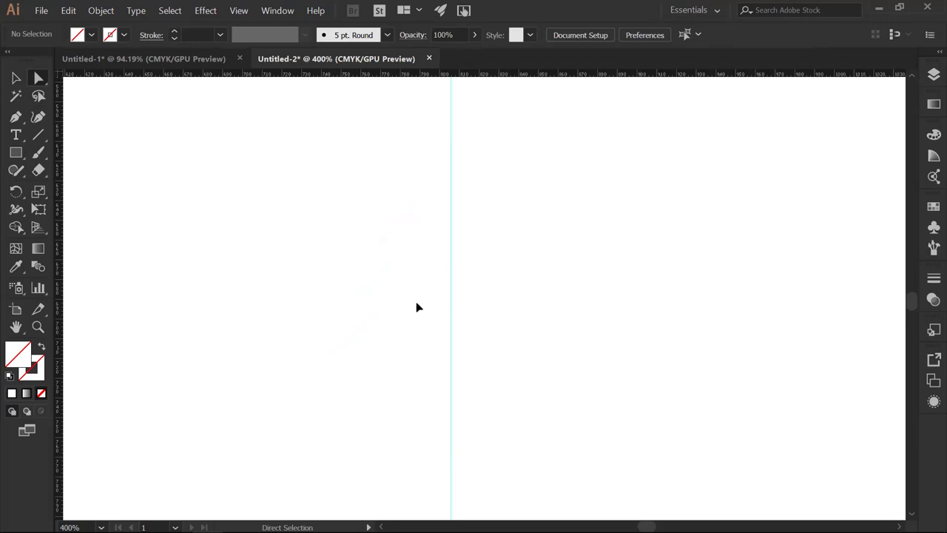
key("ctrl+z")
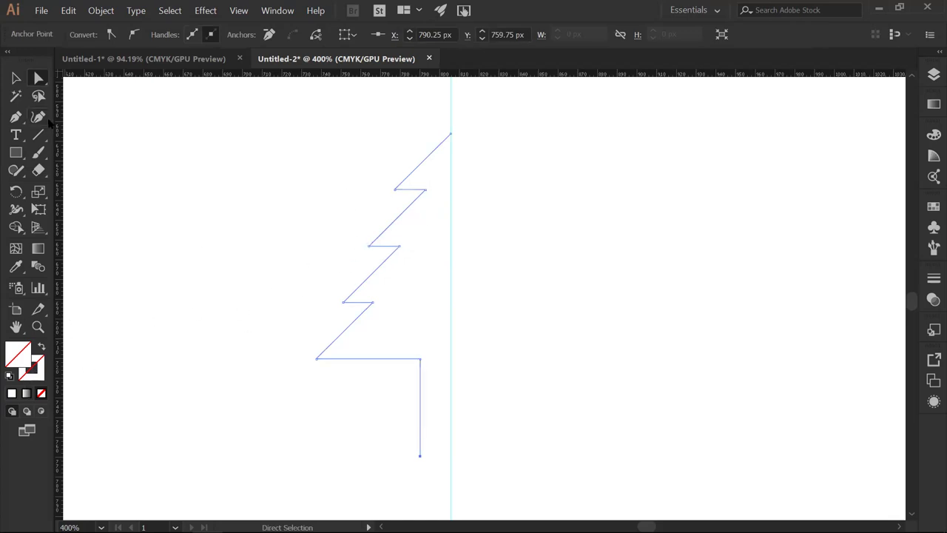
left_click(15, 78)
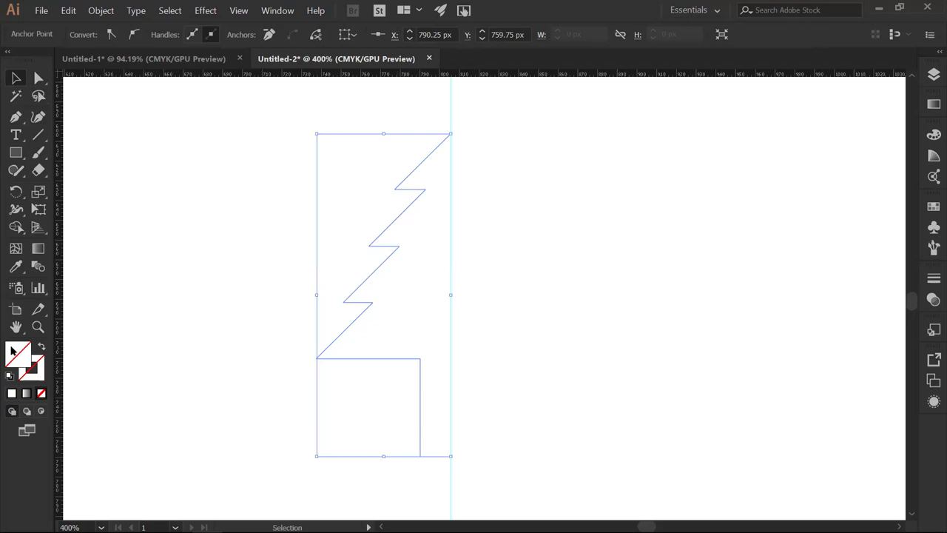
left_click(12, 394)
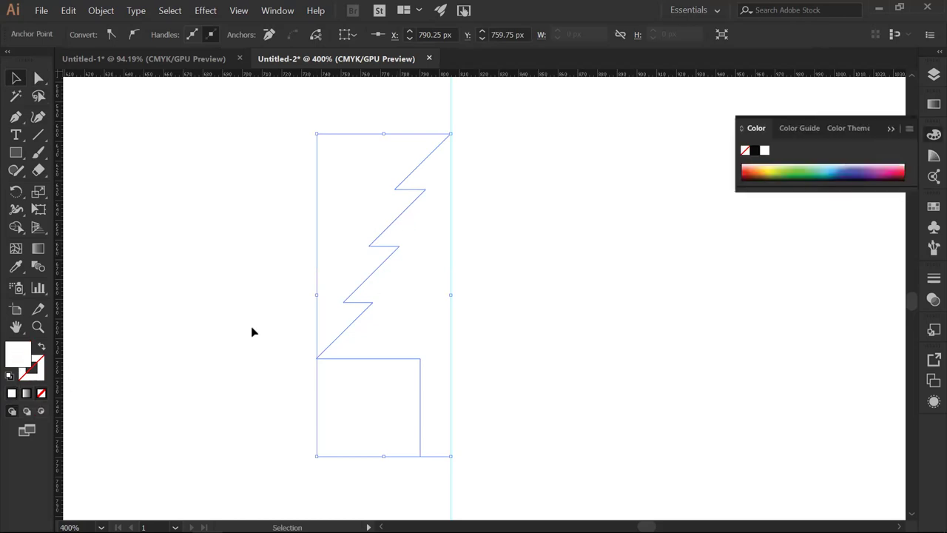
left_click(33, 373)
left_click(755, 151)
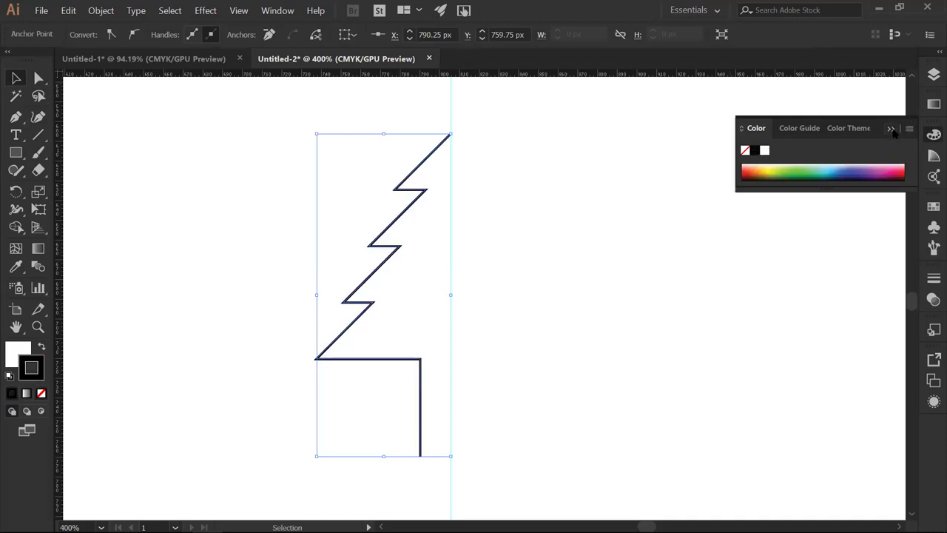
left_click(891, 129)
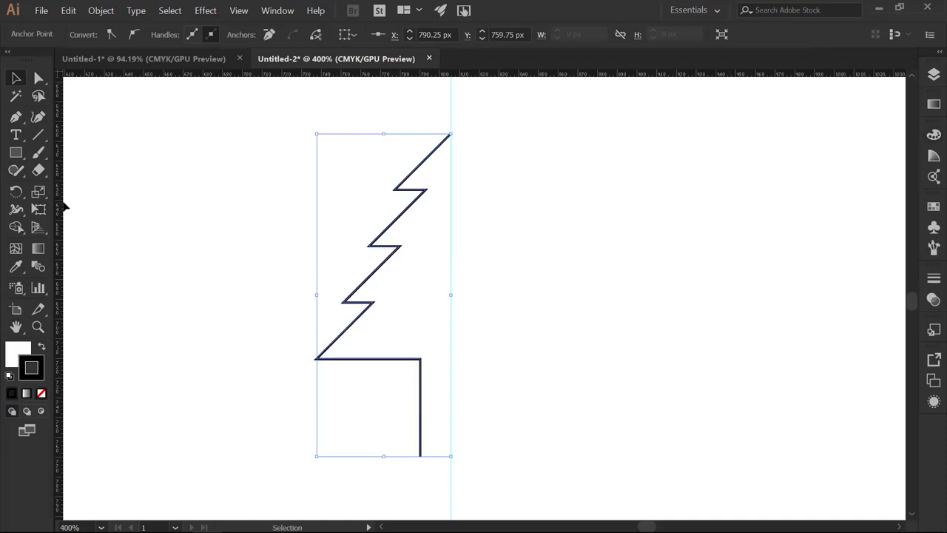
left_click(15, 117)
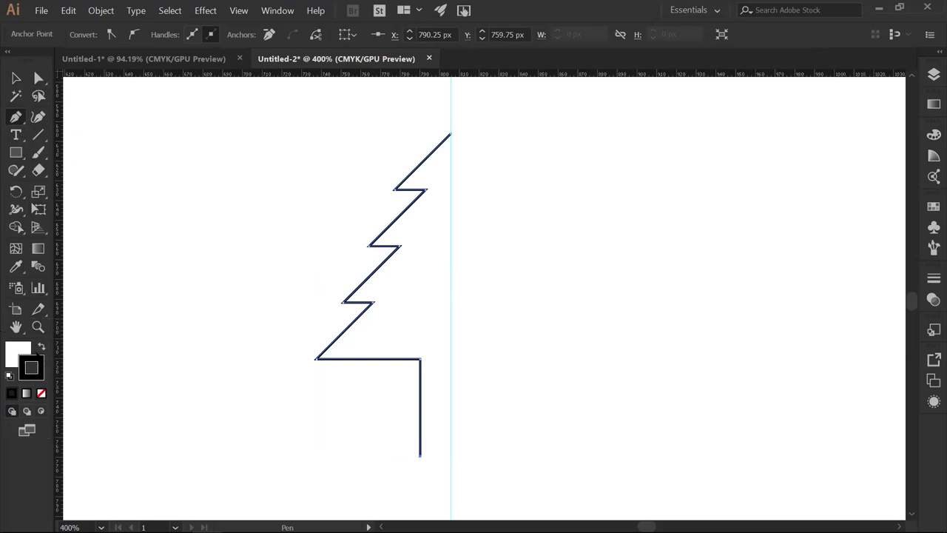
Step: Continue the path from the trunk's bottom anchor with a base segment ending on the centre guide
key("ctrl")
left_click(419, 457)
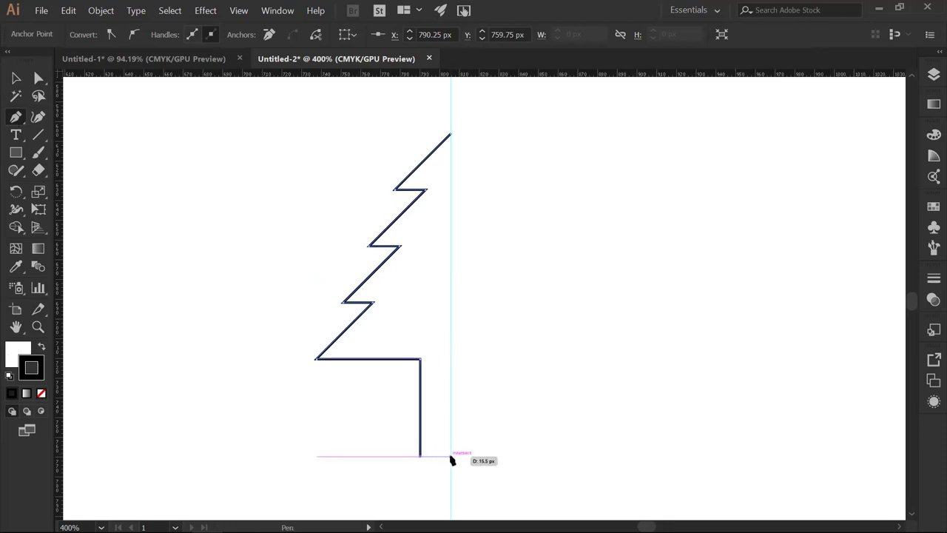
left_click(450, 456)
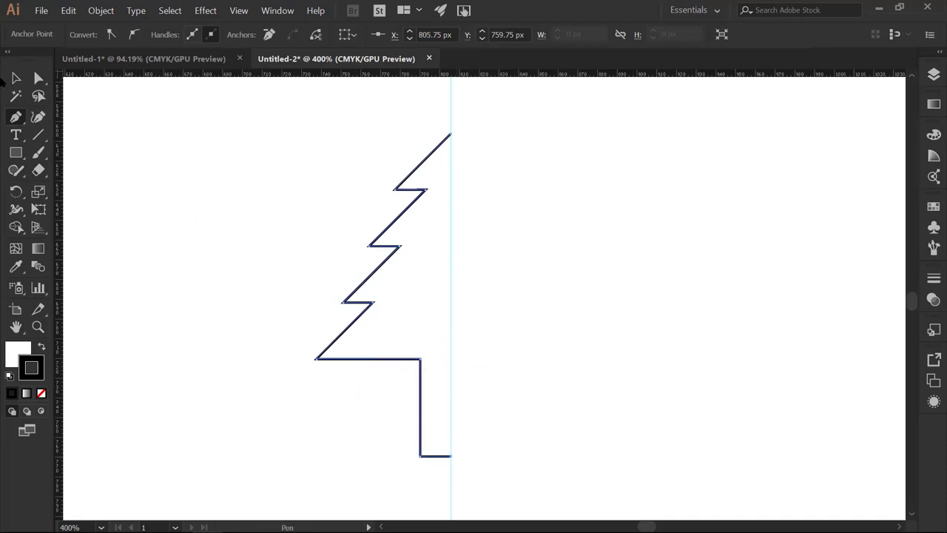
left_click(38, 80)
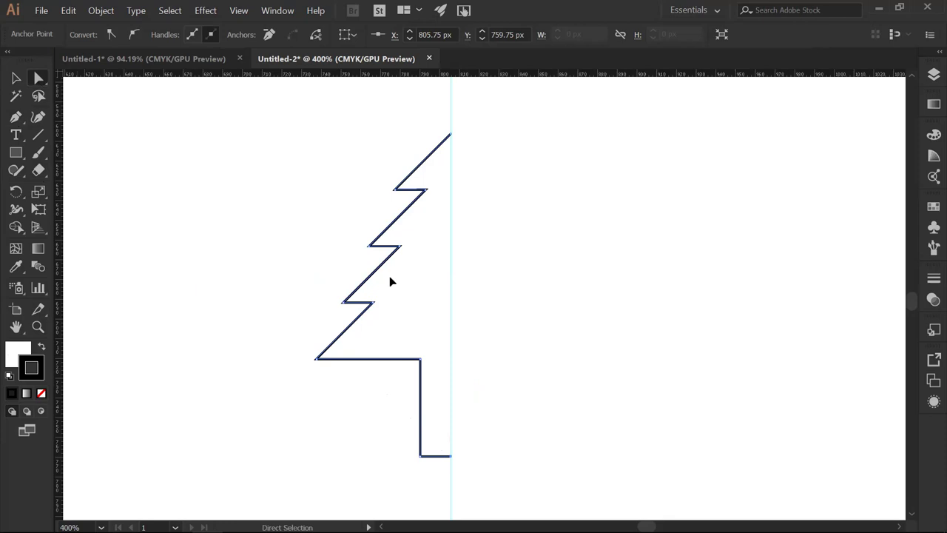
left_click(411, 361)
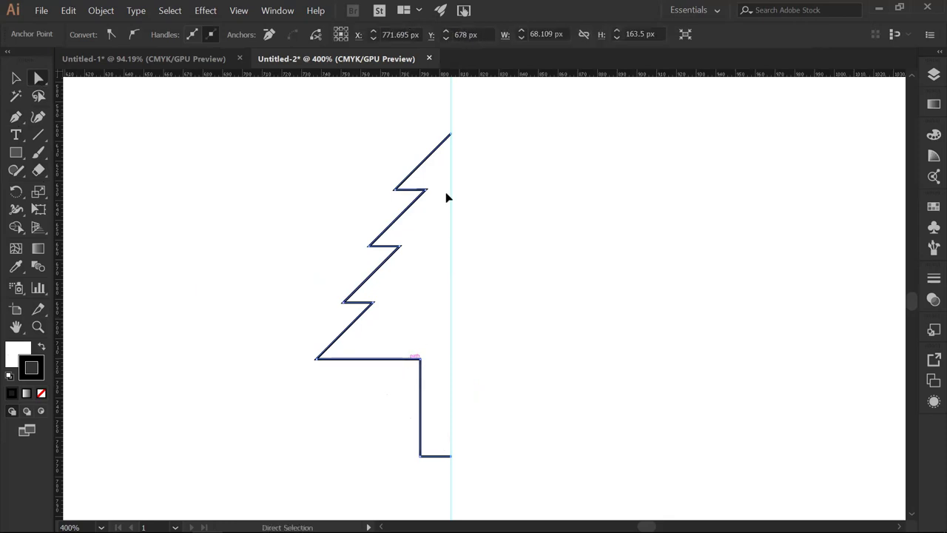
left_click(15, 78)
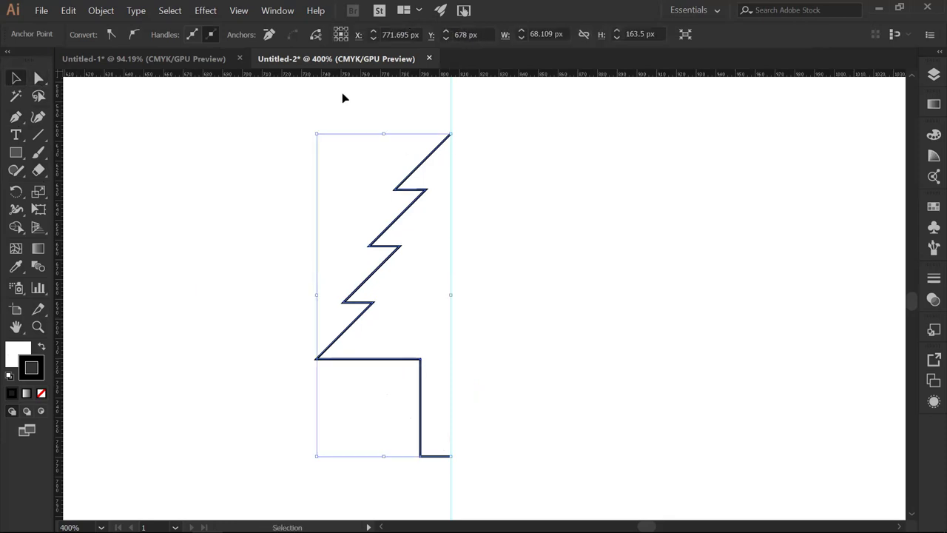
Step: Open Transform > Reflect for the tree, cancel it, and undo the black stroke
right_click(417, 192)
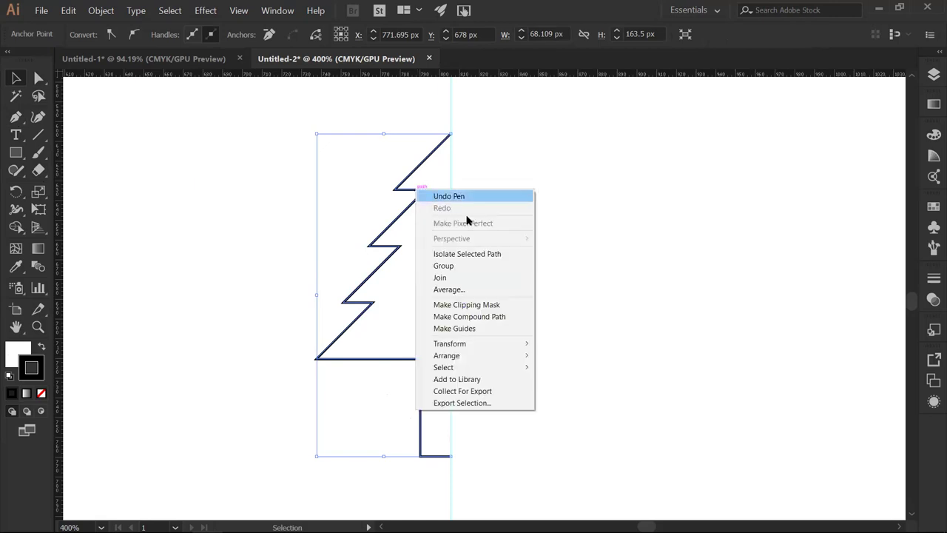
mouse_move(501, 349)
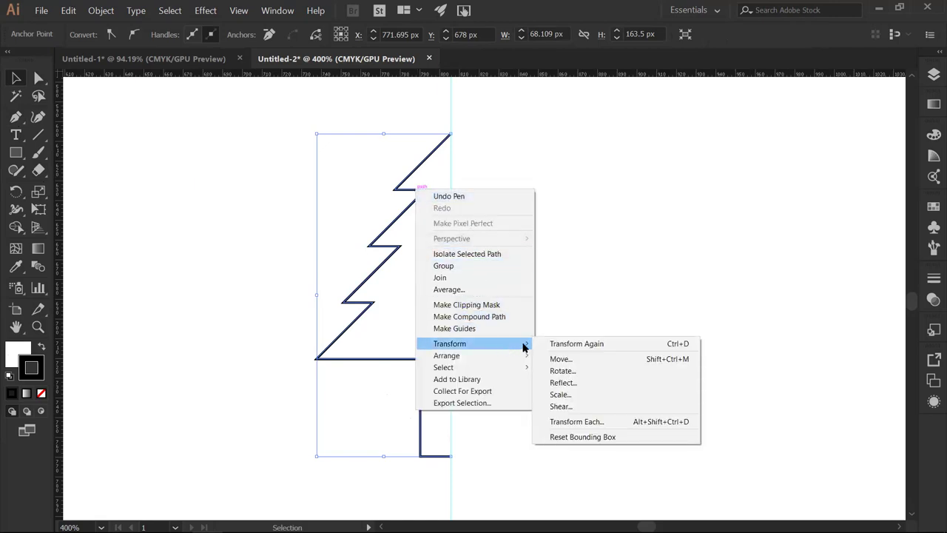
left_click(562, 383)
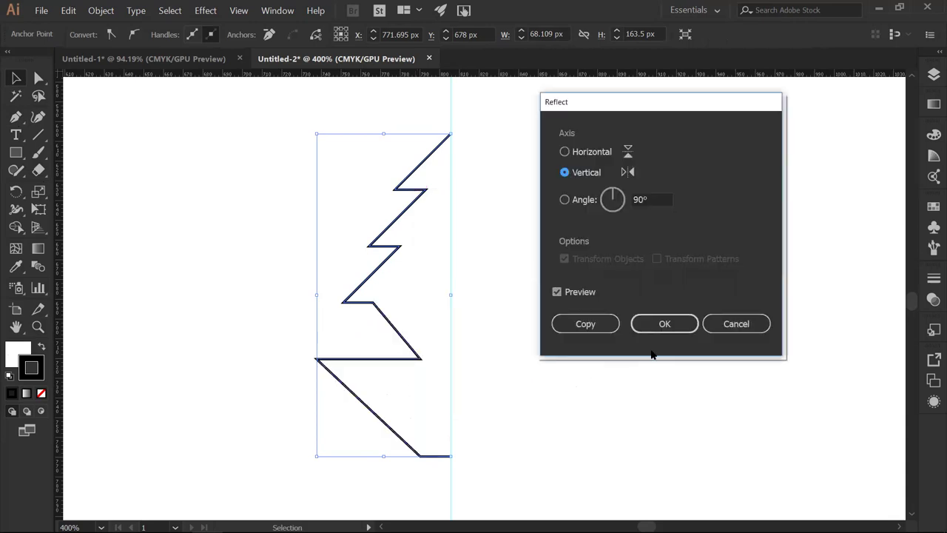
left_click(712, 328)
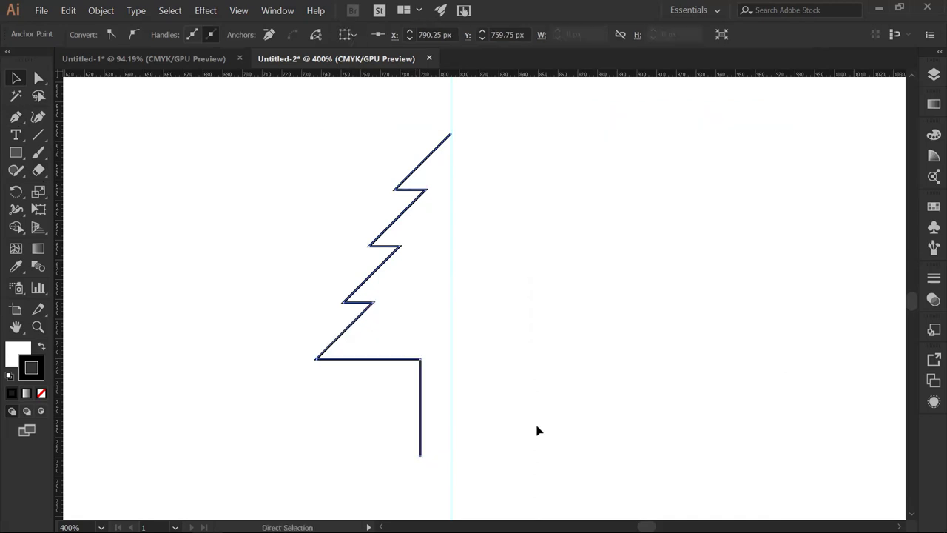
key("ctrl+z")
Step: Undo the white fill, then redraw a shorter trunk corner and base ending on the guide
key("ctrl+z")
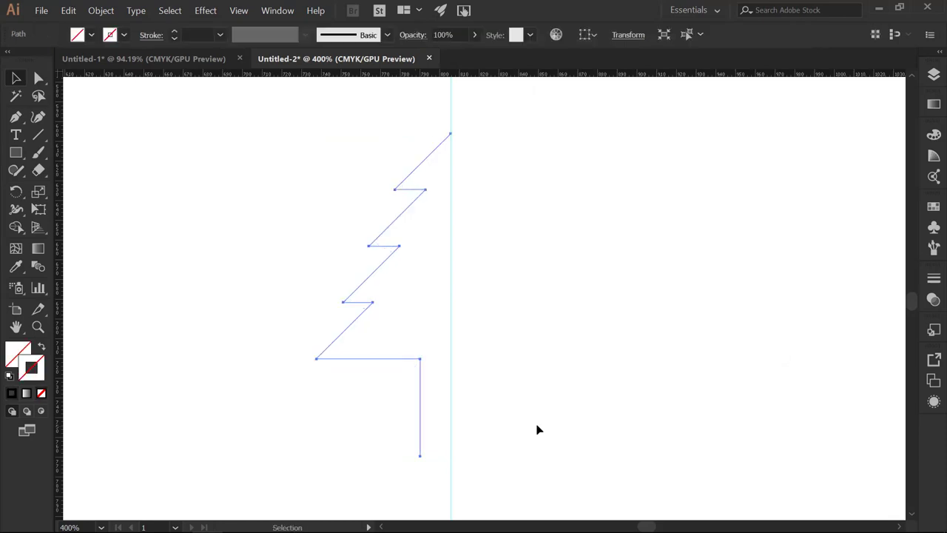
key("ctrl+z")
key("ctrl+z")
key("ctrl+z")
left_click(16, 117)
left_click(419, 359)
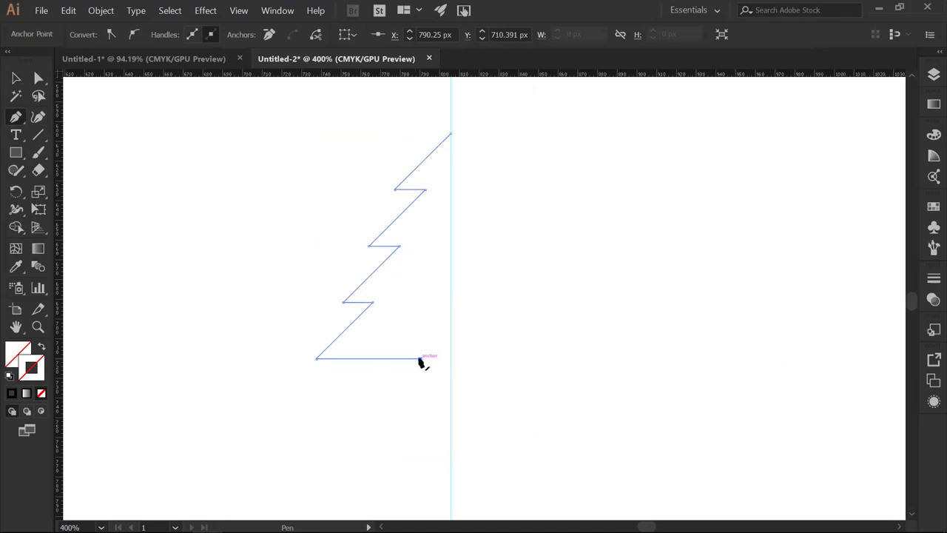
left_click_drag(419, 360, 429, 448)
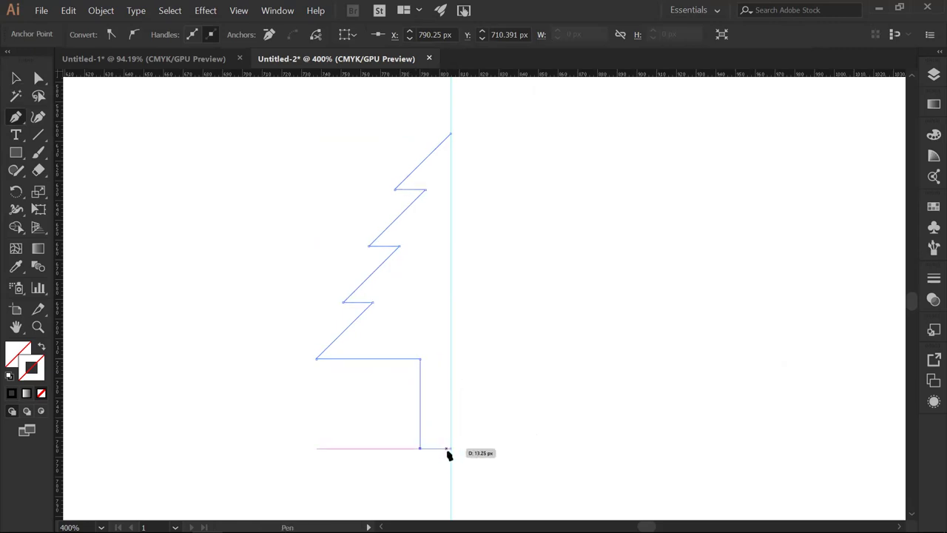
left_click(451, 448)
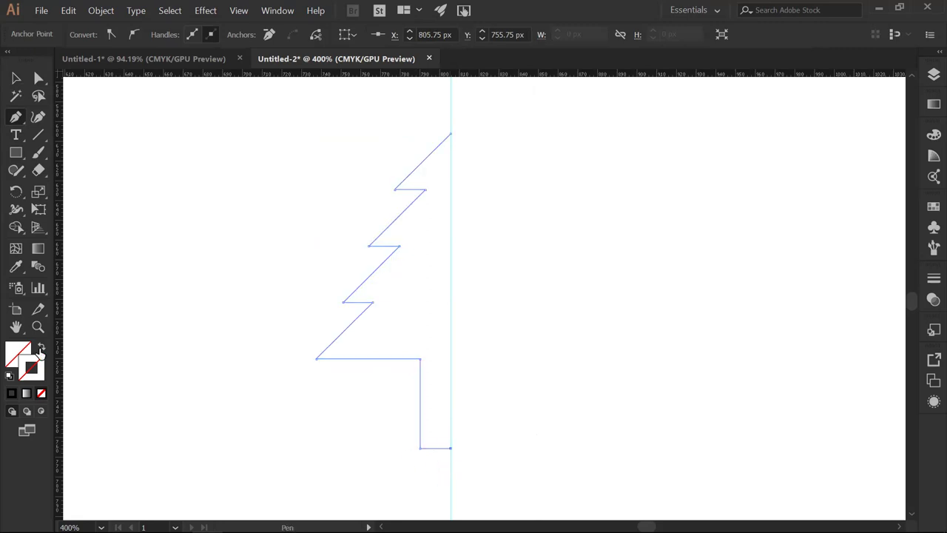
Step: Give the tree a white fill and black stroke, then select the whole path
left_click(12, 393)
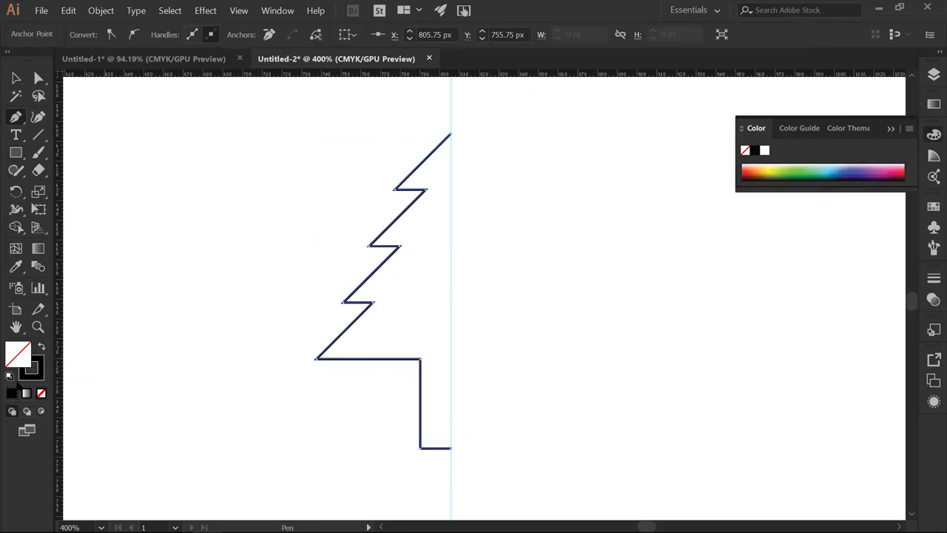
left_click(12, 393)
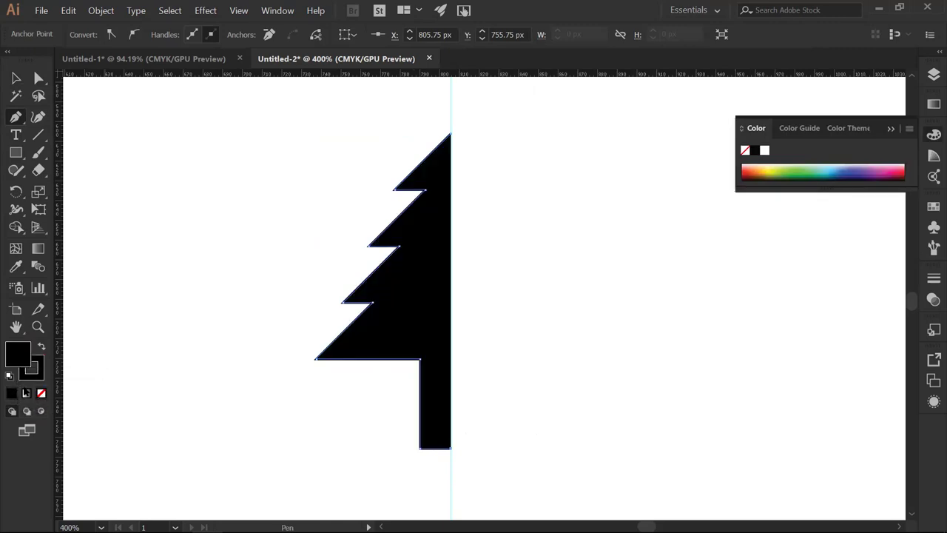
left_click(765, 150)
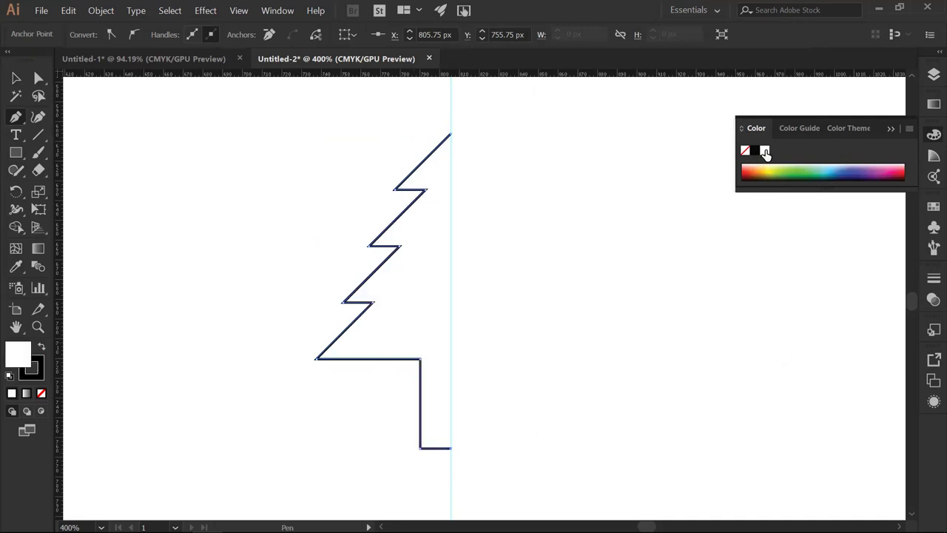
left_click(891, 129)
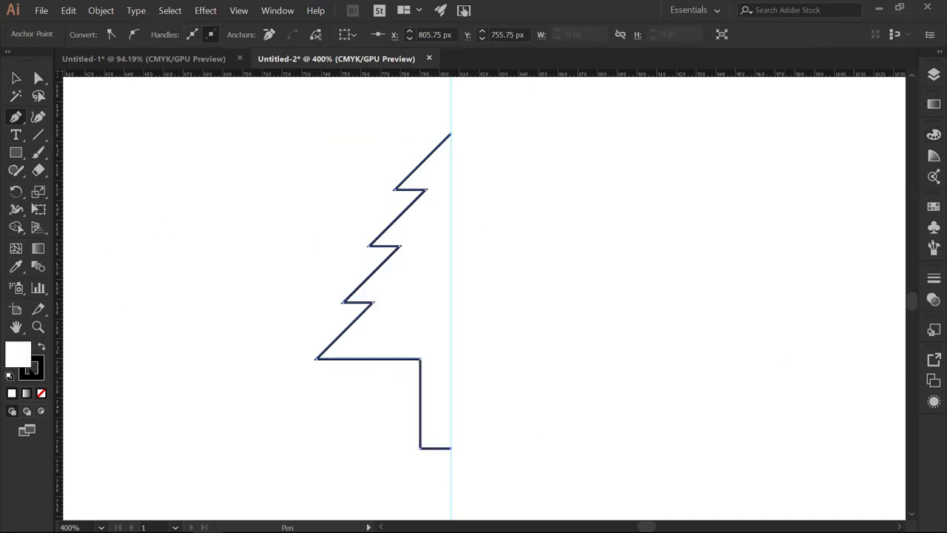
left_click(934, 134)
key("v")
left_click(369, 310)
left_click(401, 360)
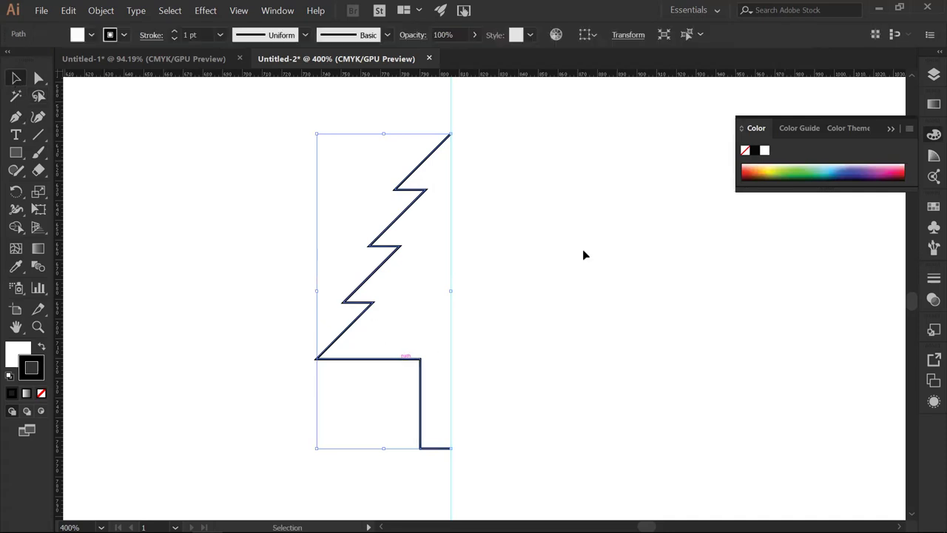
left_click(892, 130)
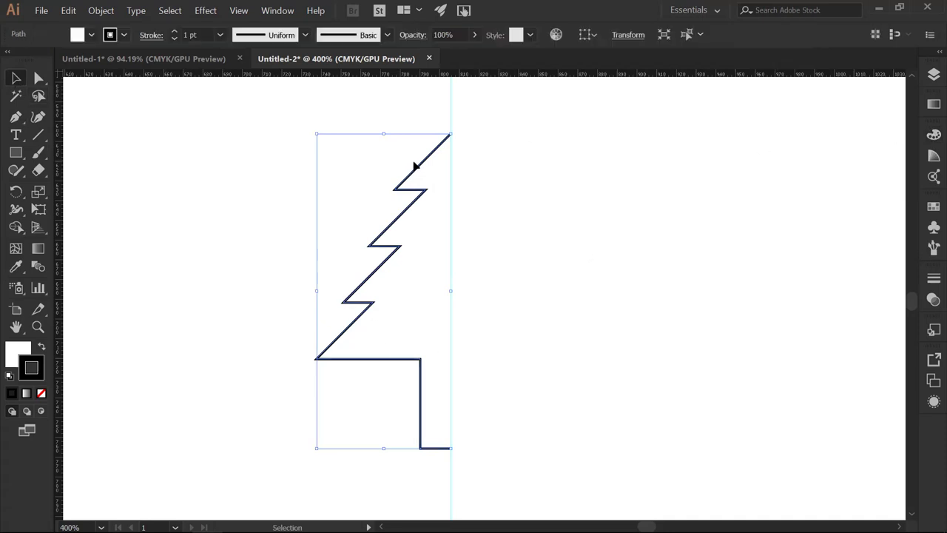
Step: Open Reflect for the tree half, toggle Preview, and settle on the Vertical 90° axis
right_click(419, 191)
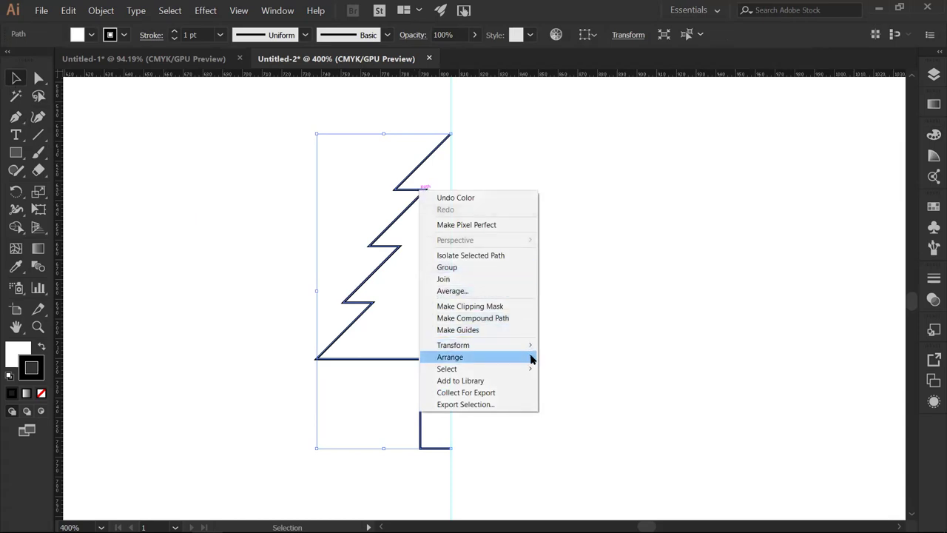
mouse_move(528, 345)
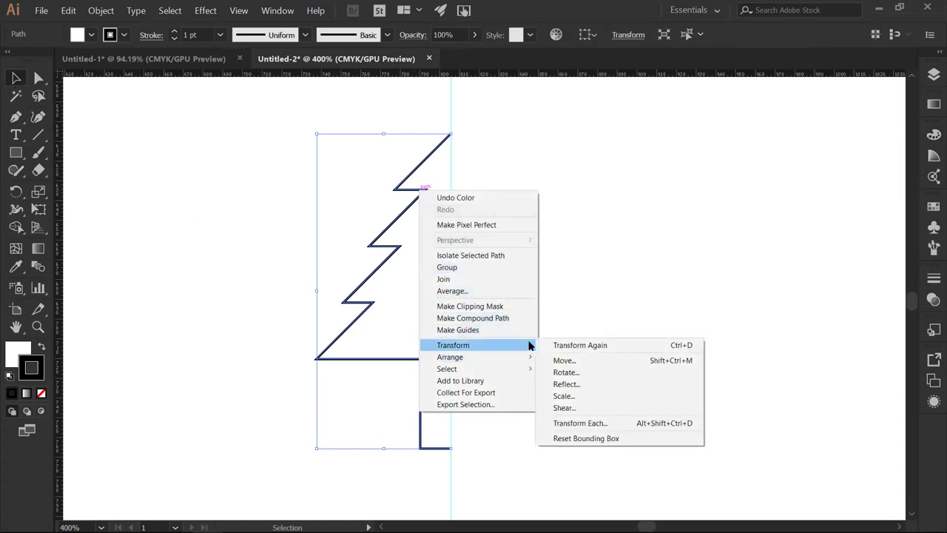
left_click(577, 384)
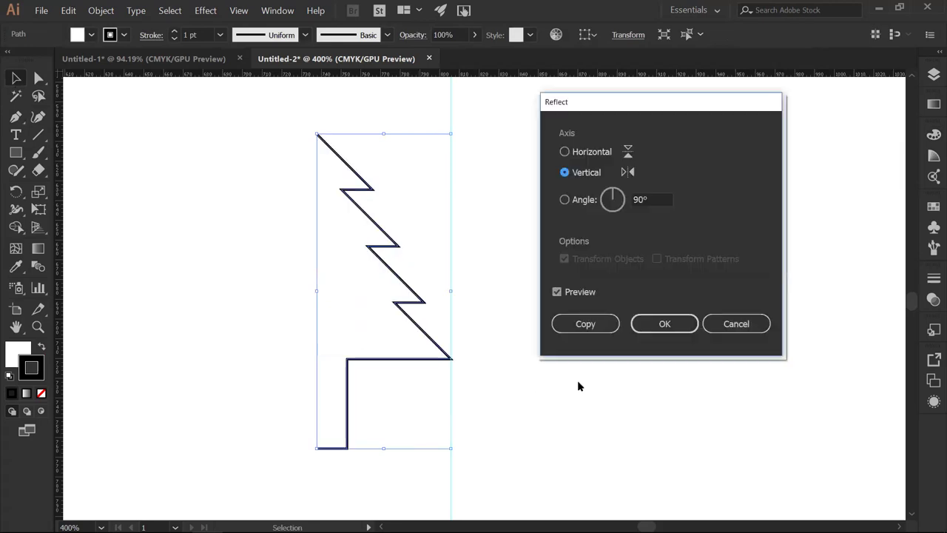
left_click(556, 291)
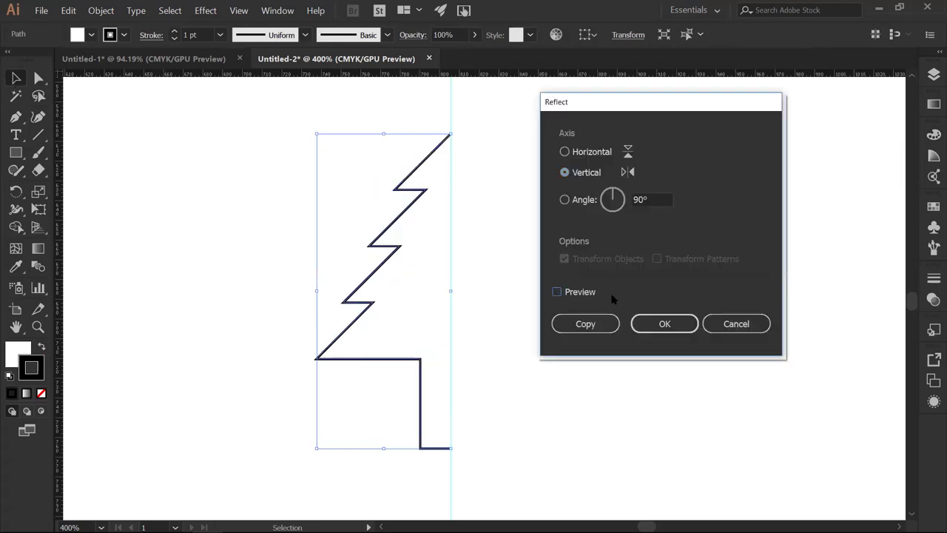
left_click(556, 291)
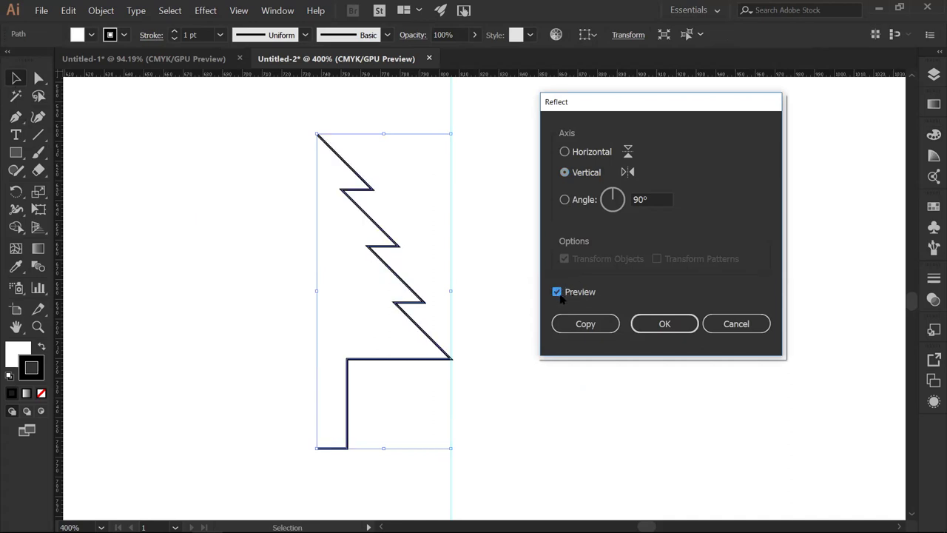
left_click(564, 152)
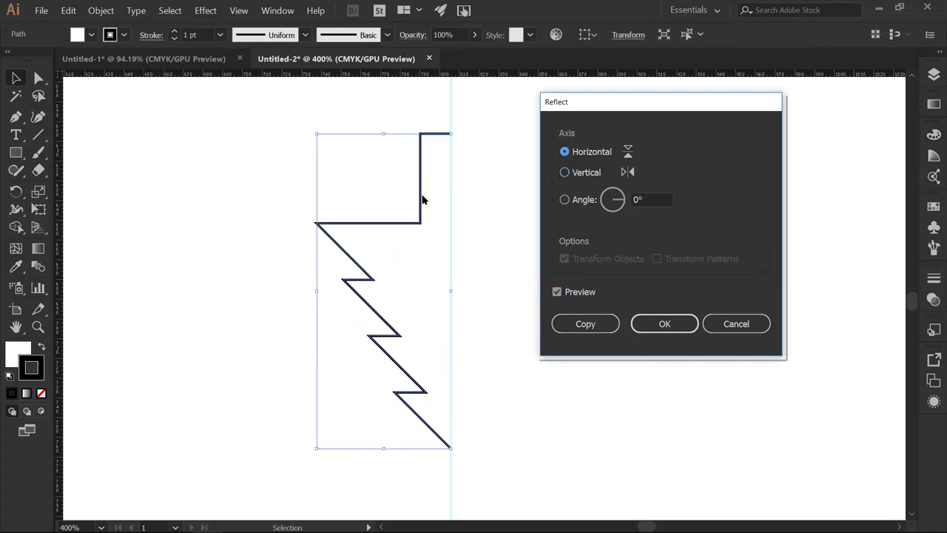
left_click(564, 172)
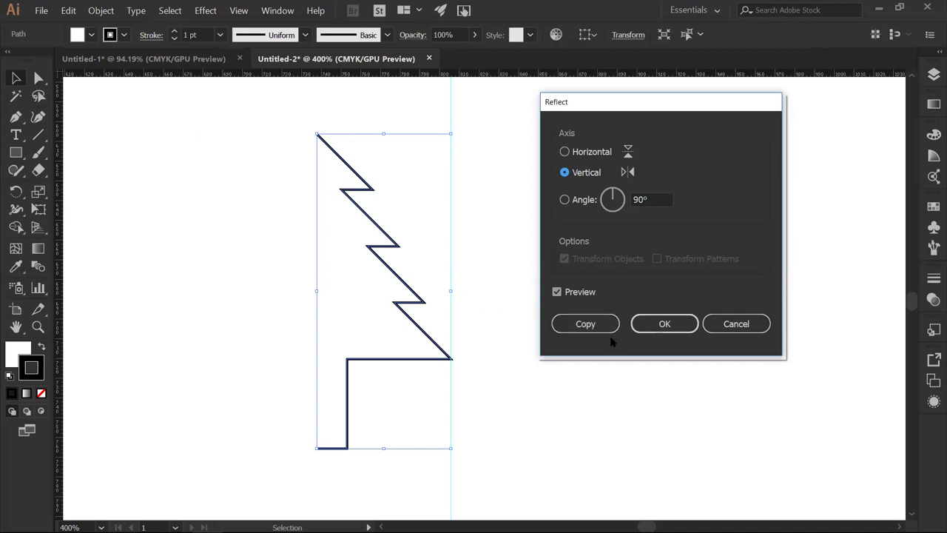
Step: Copy the reflected half-tree and drag the copy right against the guide to complete the tree
left_click(586, 324)
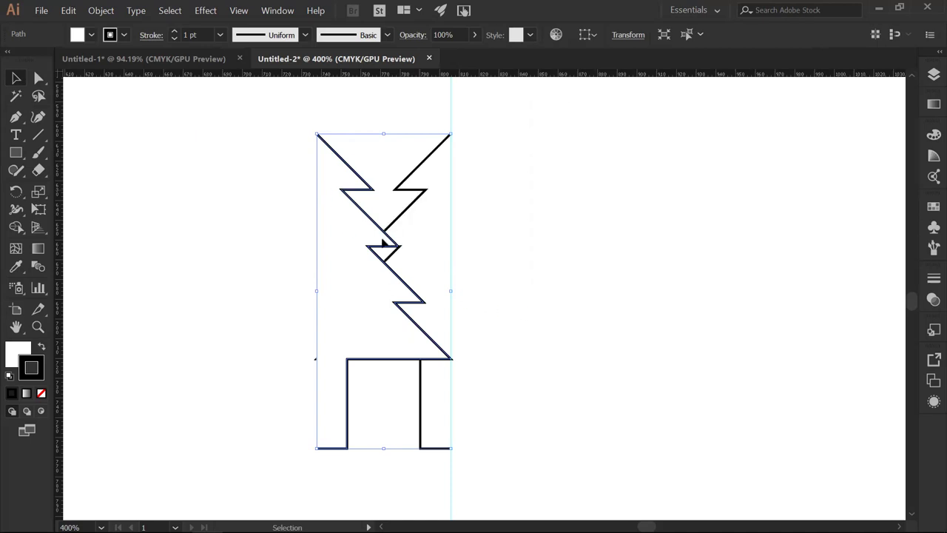
left_click_drag(375, 222, 507, 224)
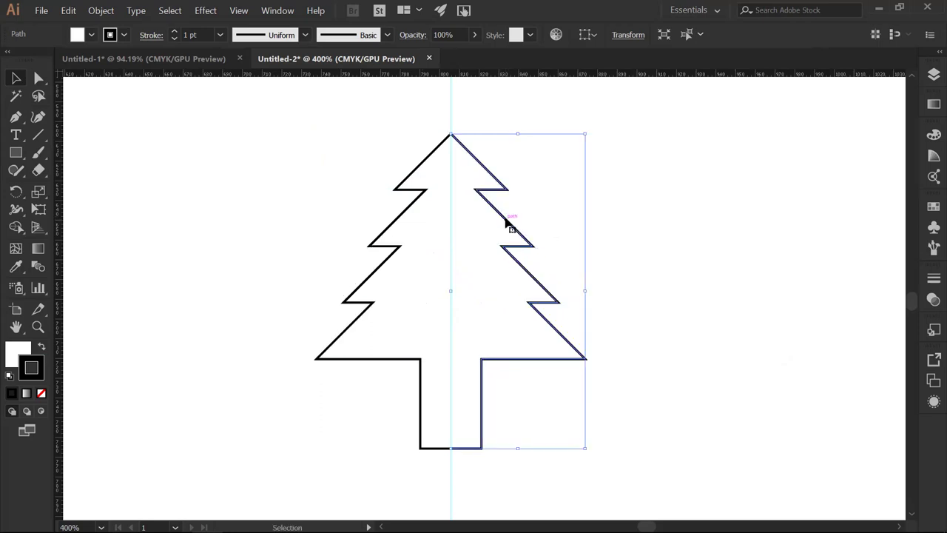
left_click(648, 246)
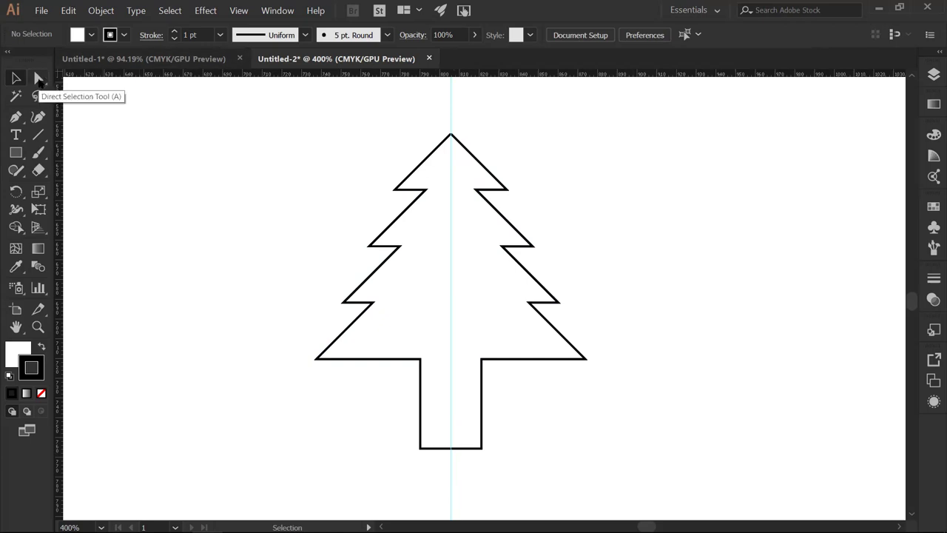
Step: Hide the rulers, unlock the guides, and hide the vertical centre guide
left_click(39, 78)
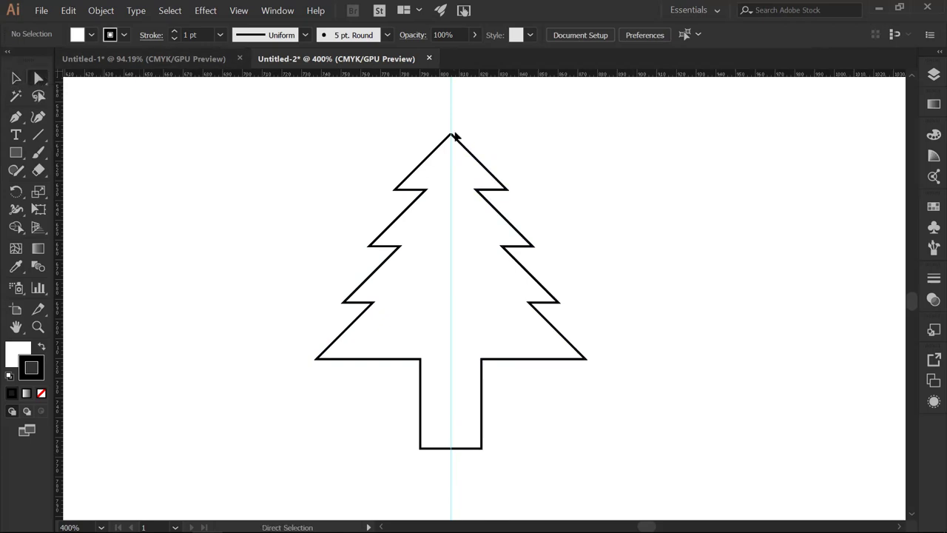
right_click(454, 98)
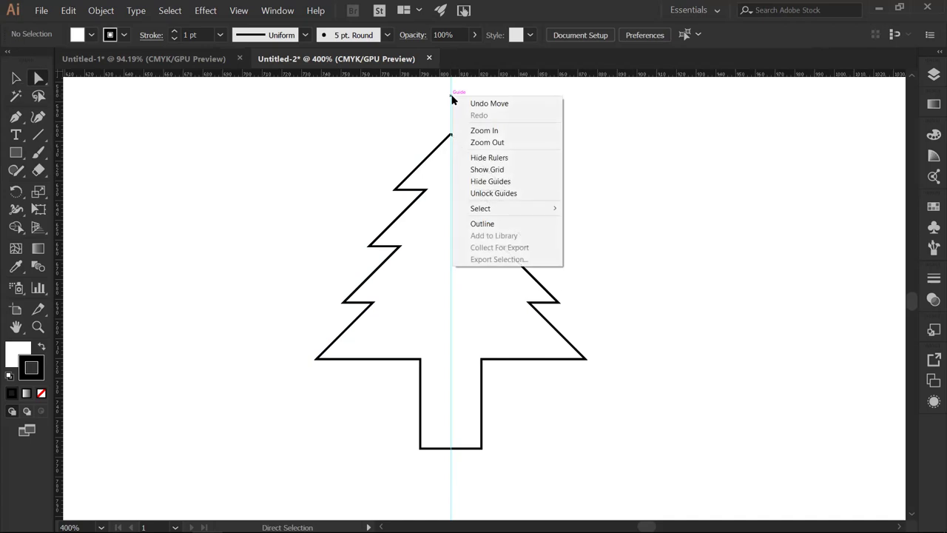
left_click(485, 159)
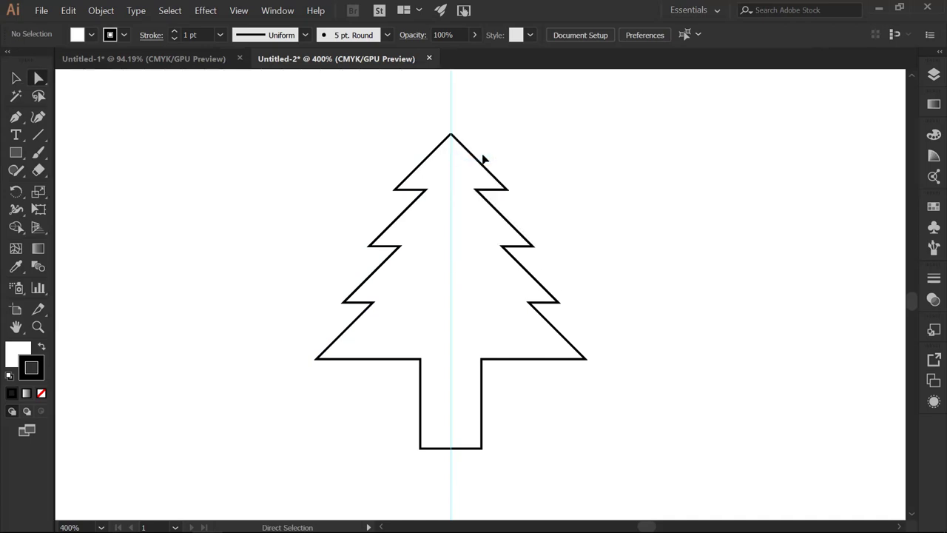
right_click(451, 109)
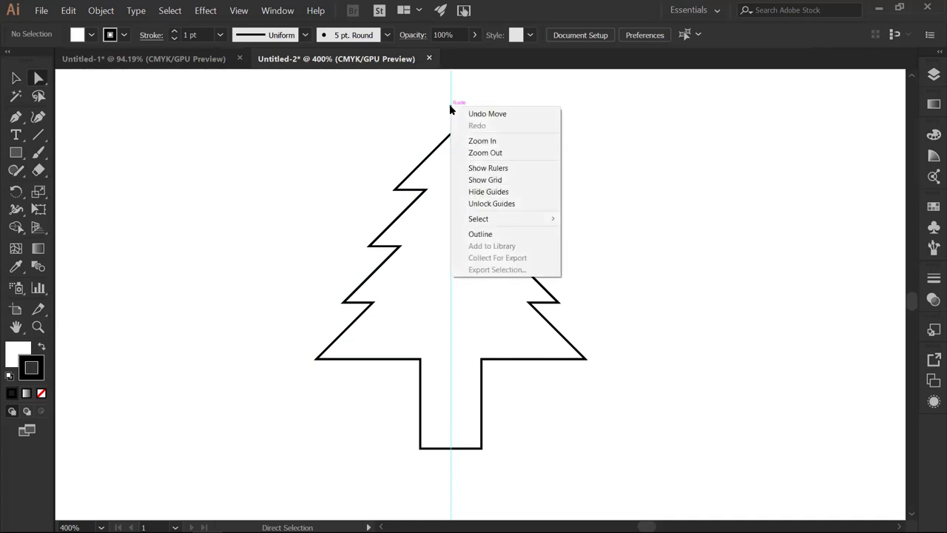
left_click(498, 206)
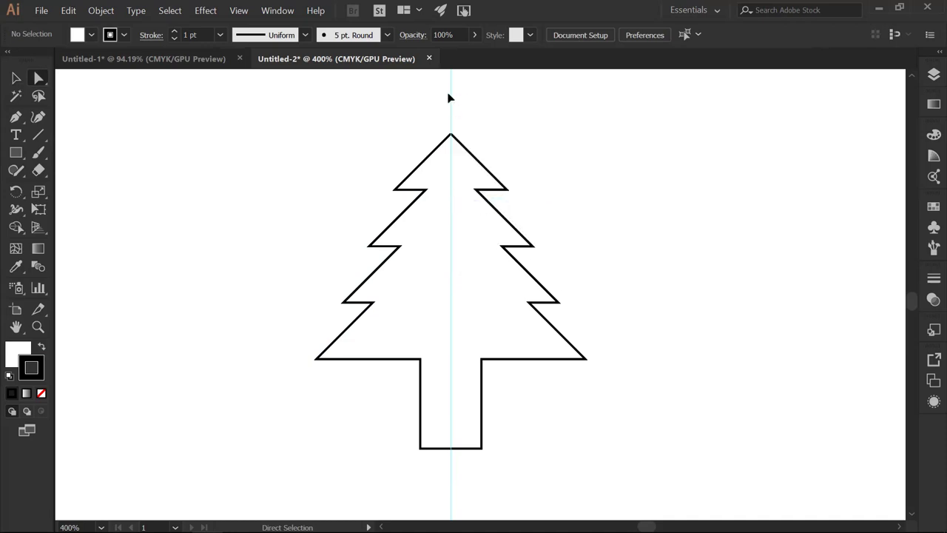
right_click(449, 102)
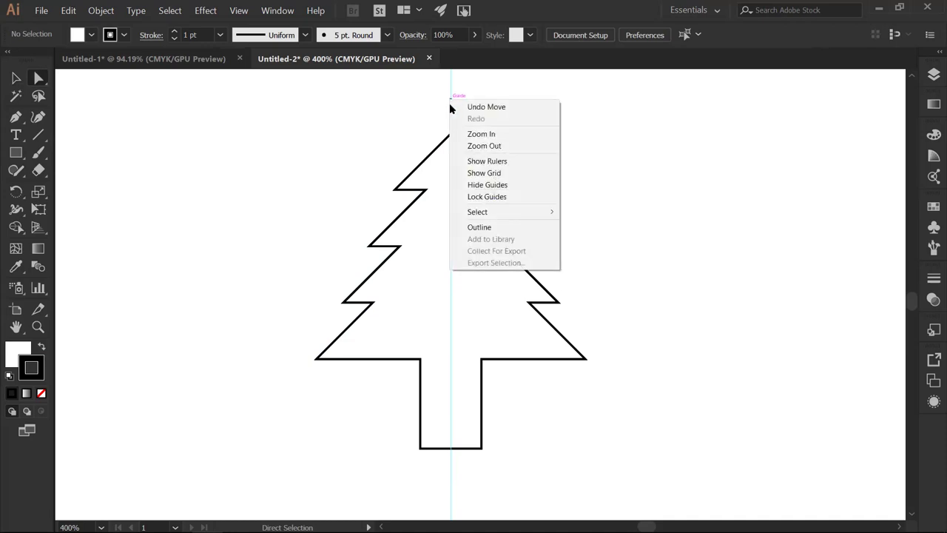
left_click(495, 186)
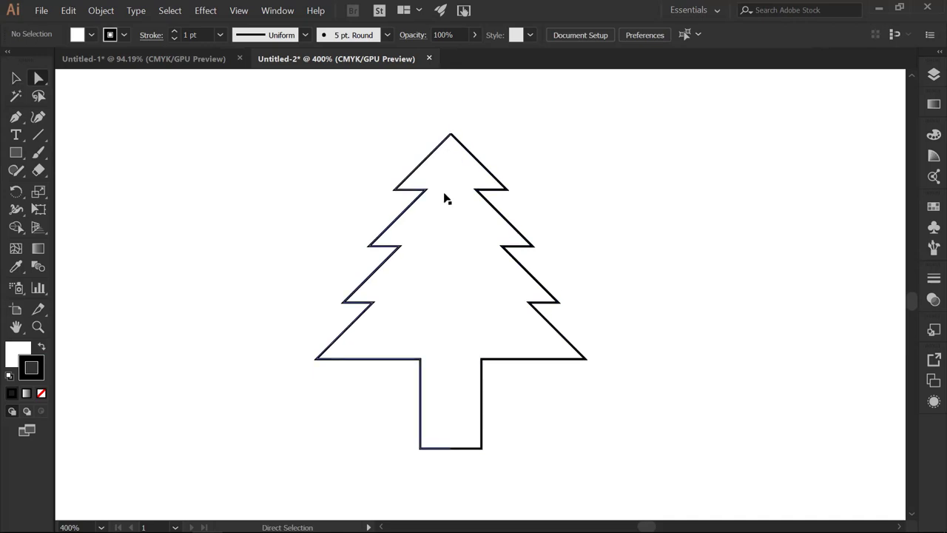
Step: Zoom in to 2400% on the tree's peak
left_click(38, 326)
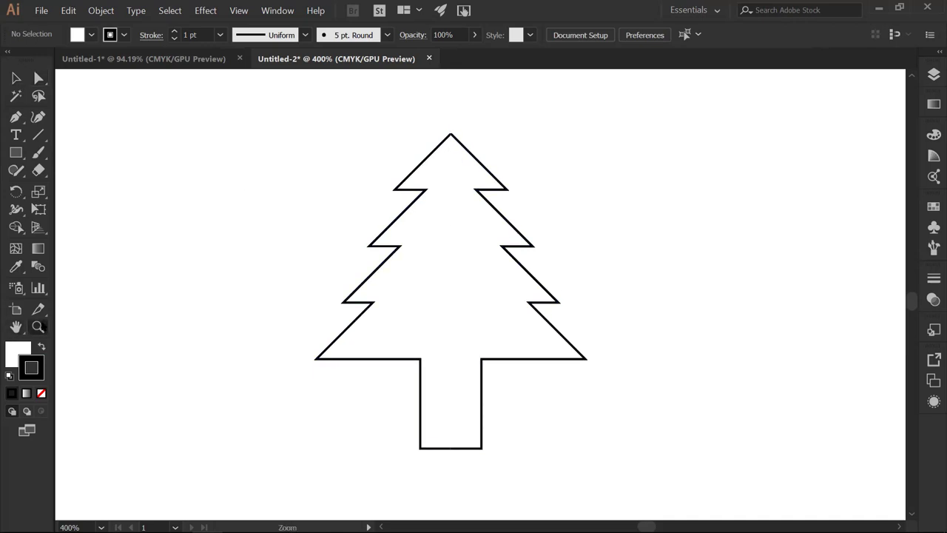
left_click(452, 137)
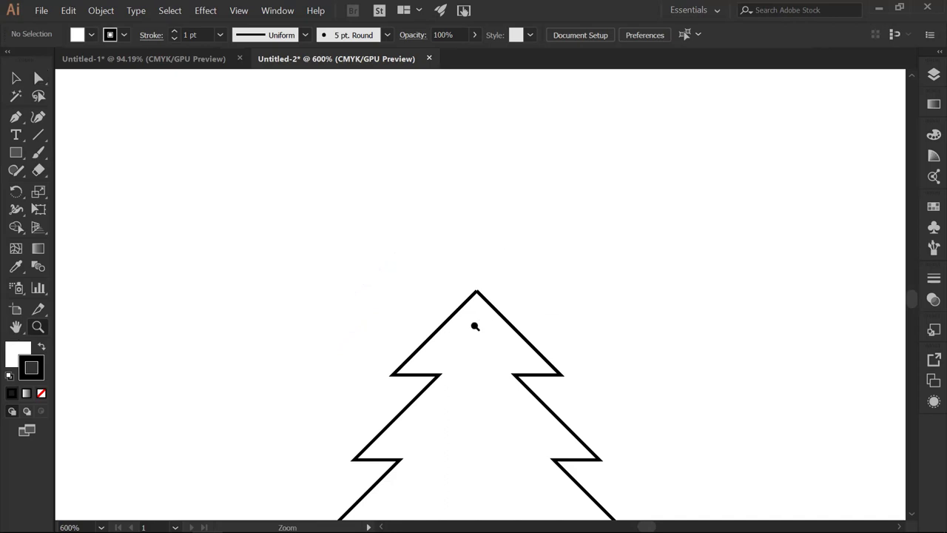
left_click(482, 306)
left_click(469, 295)
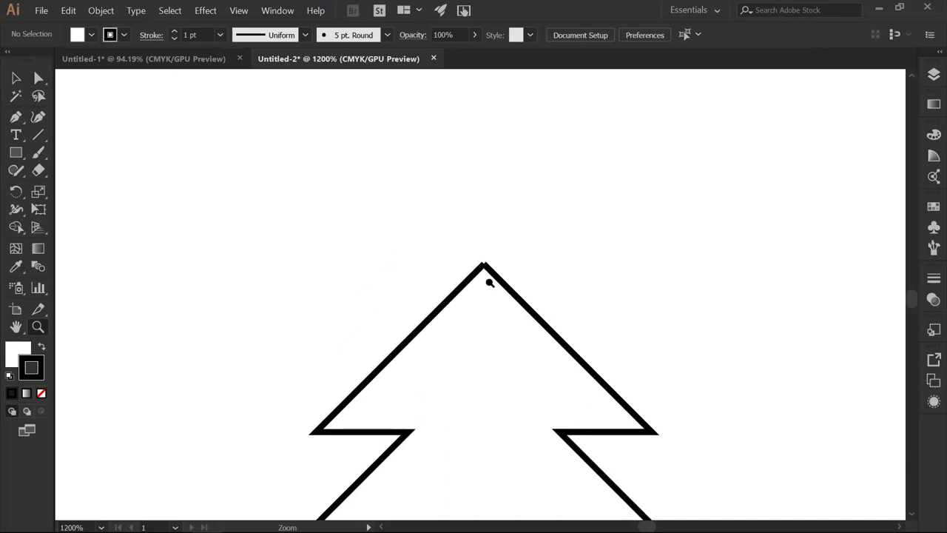
left_click(491, 282)
left_click(471, 302)
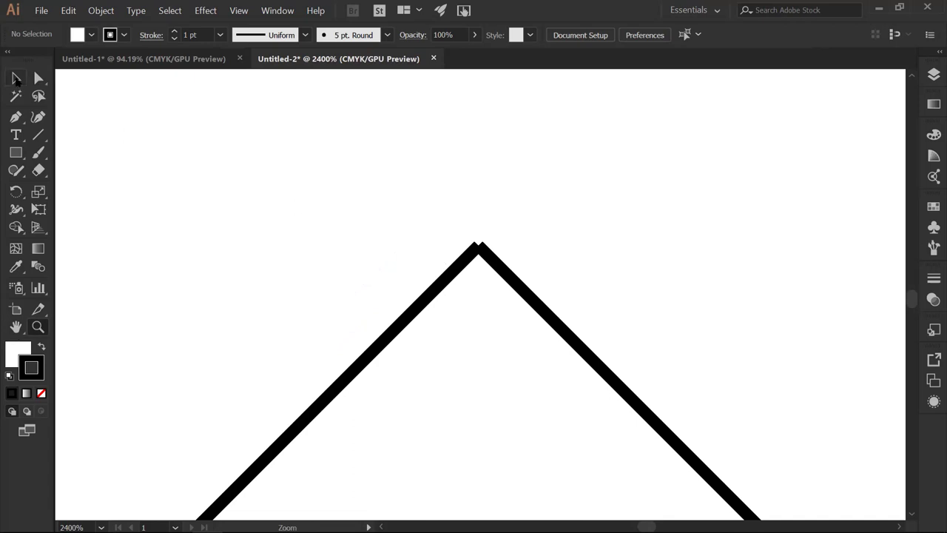
Step: Pull the right diagonal path away to reveal the peak gap, then undo the move
left_click(16, 78)
left_click(506, 269)
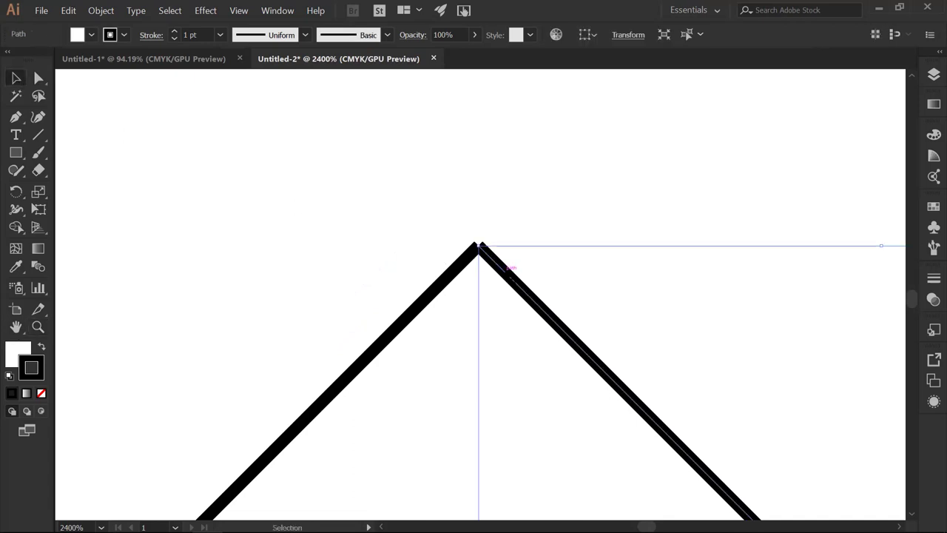
left_click(524, 273)
left_click(519, 277)
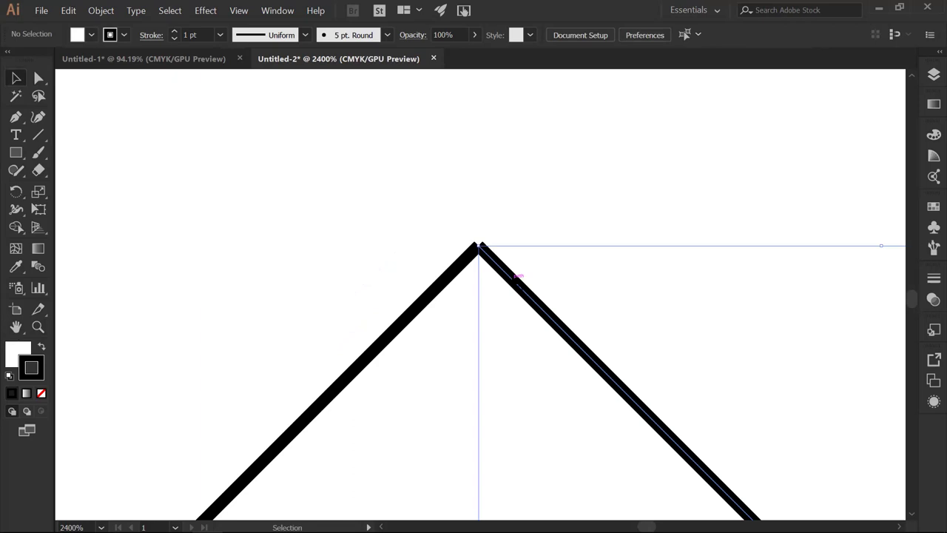
left_click_drag(520, 276, 564, 280)
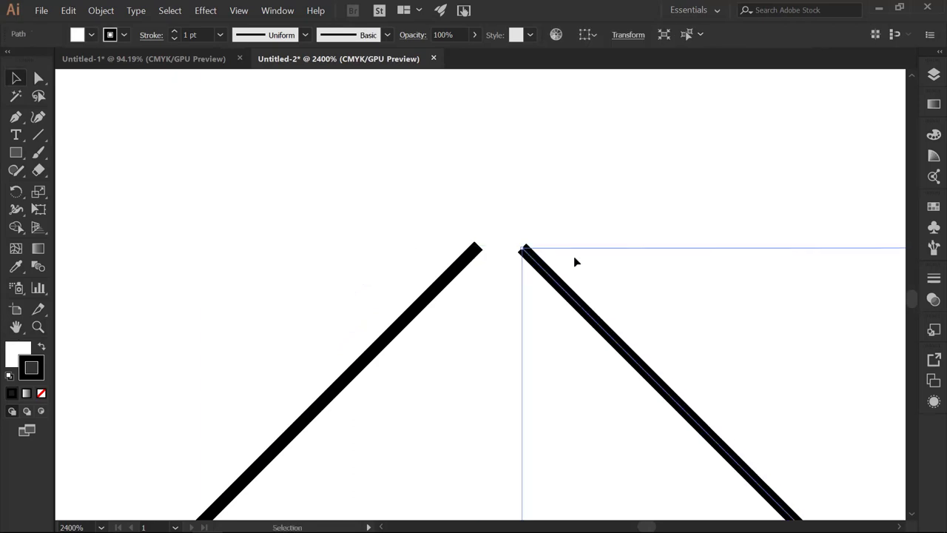
key("a")
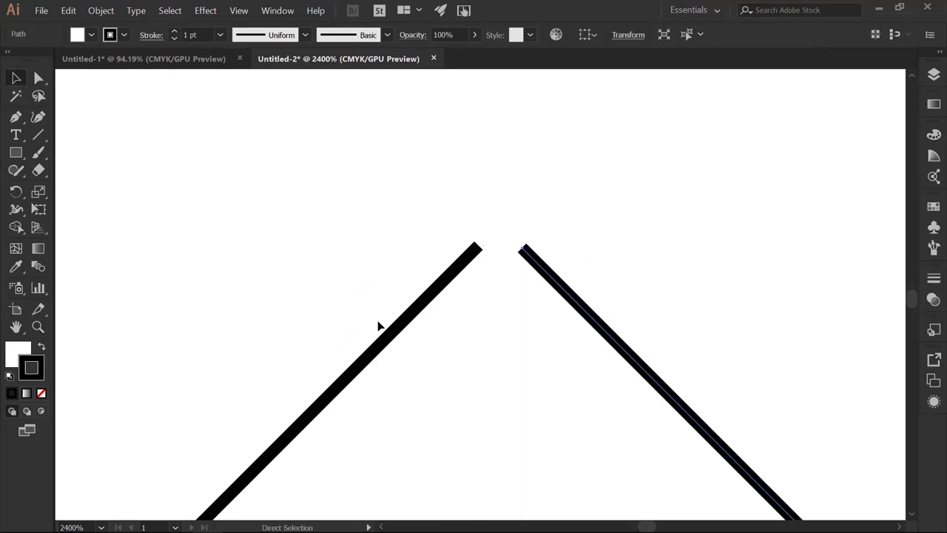
key("v")
key("ctrl+z")
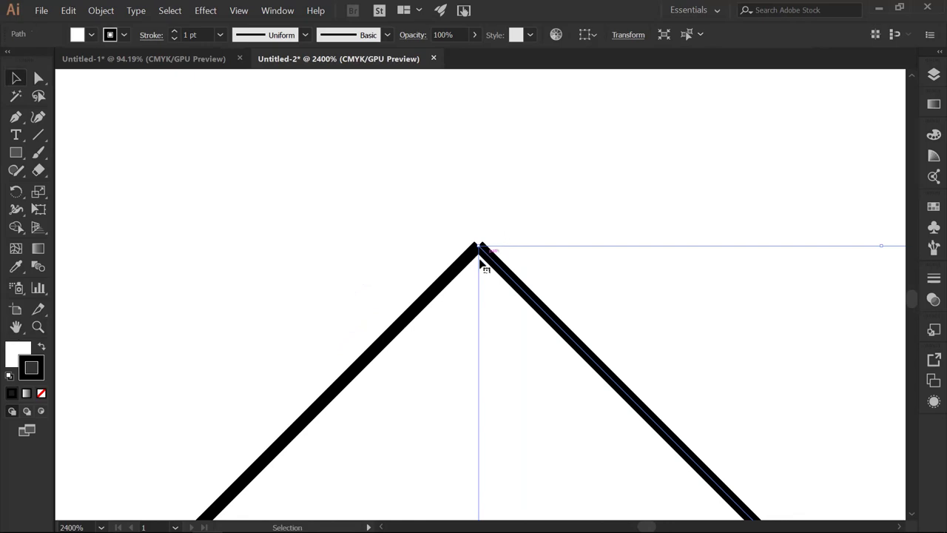
left_click(498, 234)
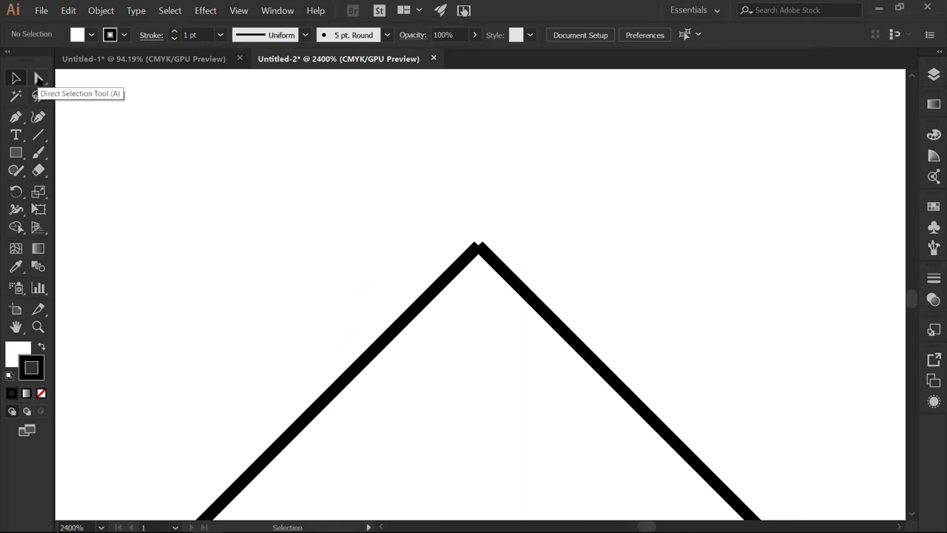
Step: Marquee-select both path ends at the peak and join them into one corner
left_click(39, 78)
left_click_drag(453, 224, 511, 287)
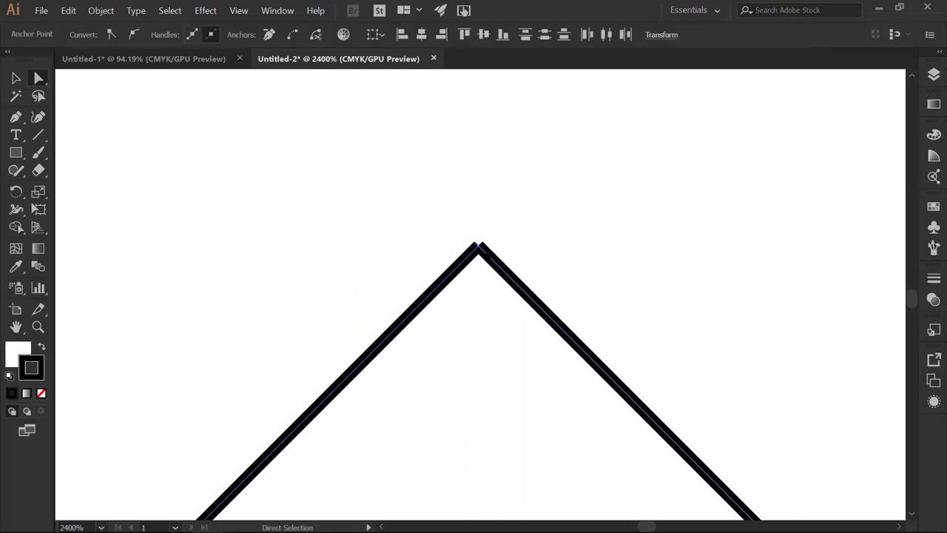
right_click(480, 246)
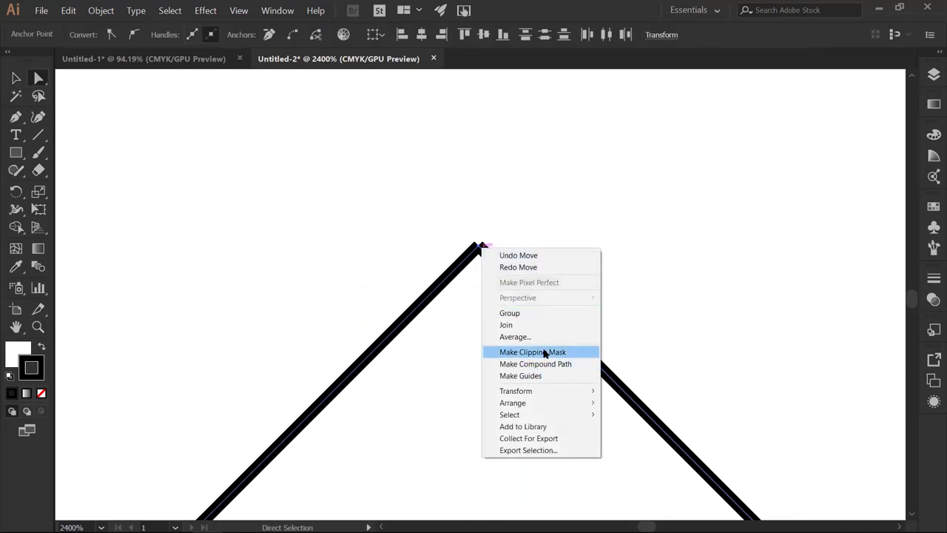
left_click(506, 325)
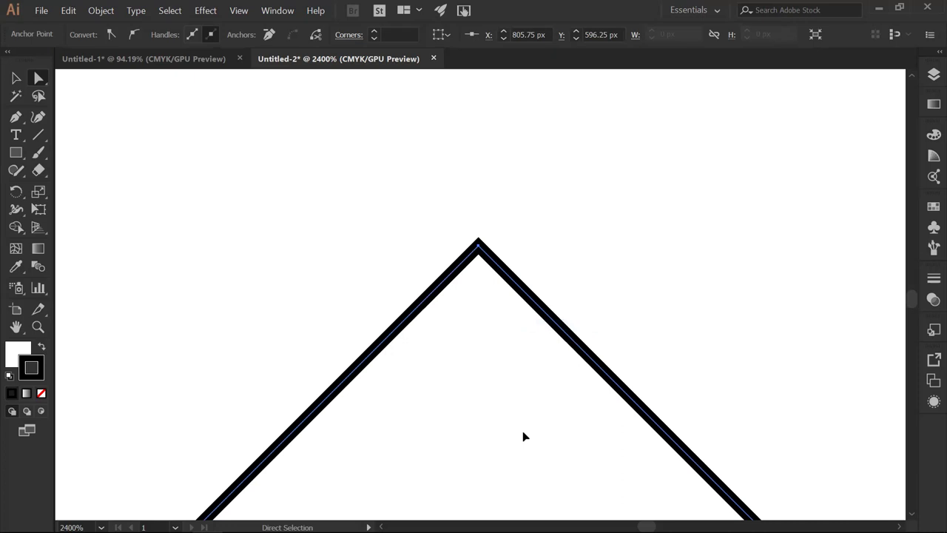
Step: Drag the trunk's bottom-middle anchor down, then undo that edge move
scroll(522, 433, "down", 5)
scroll(531, 425, "down", 8)
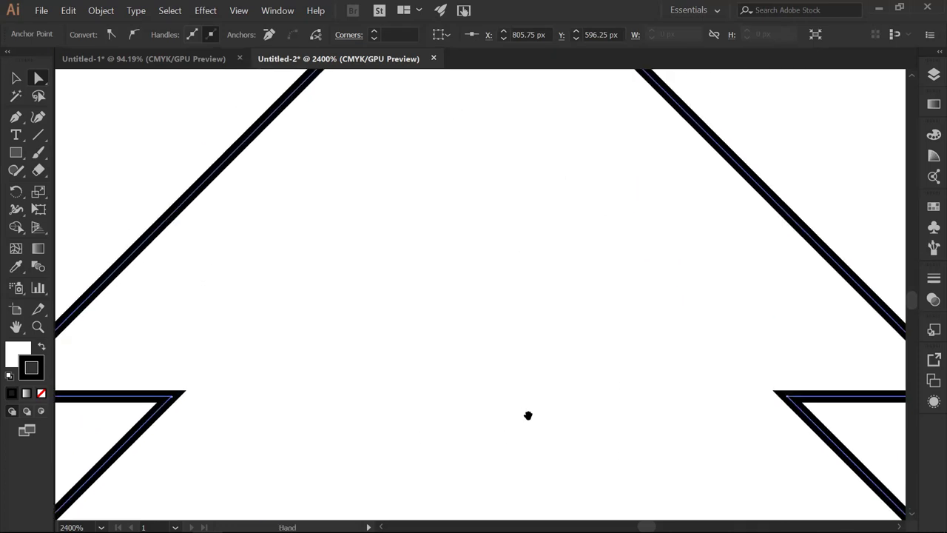
scroll(547, 227, "down", 10)
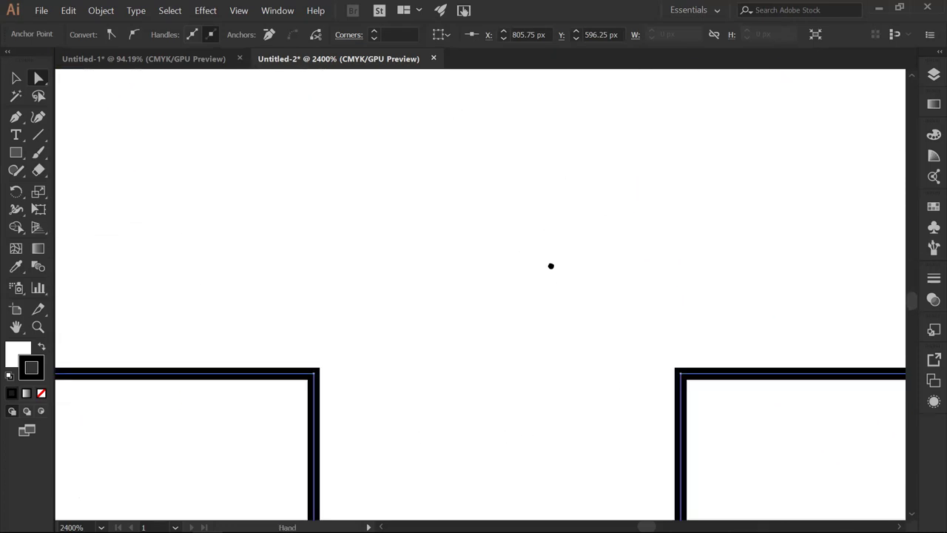
scroll(532, 399, "down", 2)
left_click(464, 342)
left_click_drag(456, 337, 488, 406)
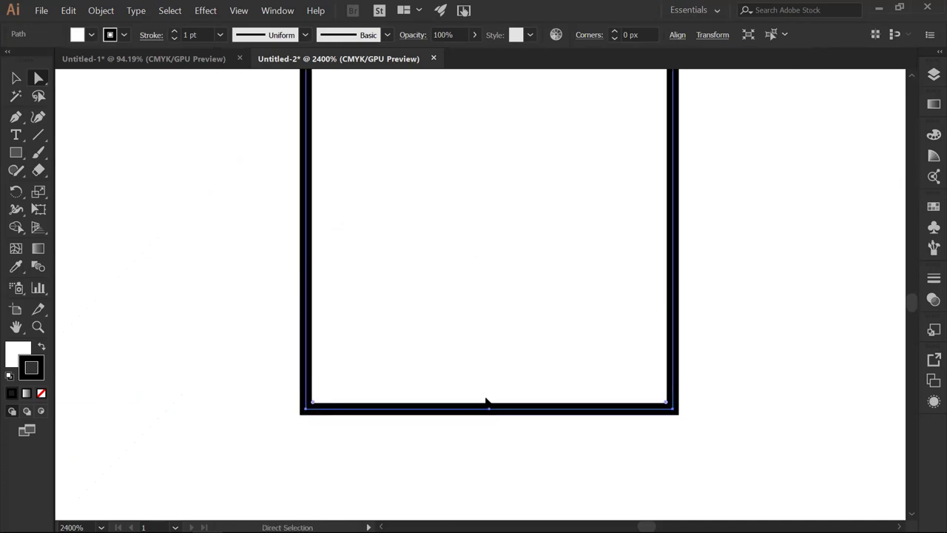
key("ctrl+z")
Step: Zoom out until the whole pine tree is visible
left_click(38, 327)
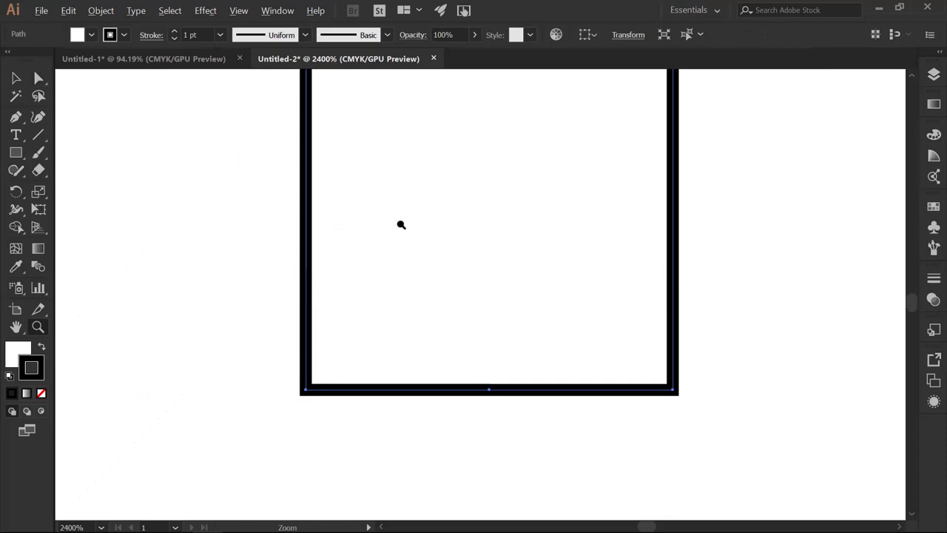
key("ctrl+minus")
key("ctrl+minus")
key("ctrl+minus")
key("ctrl+minus")
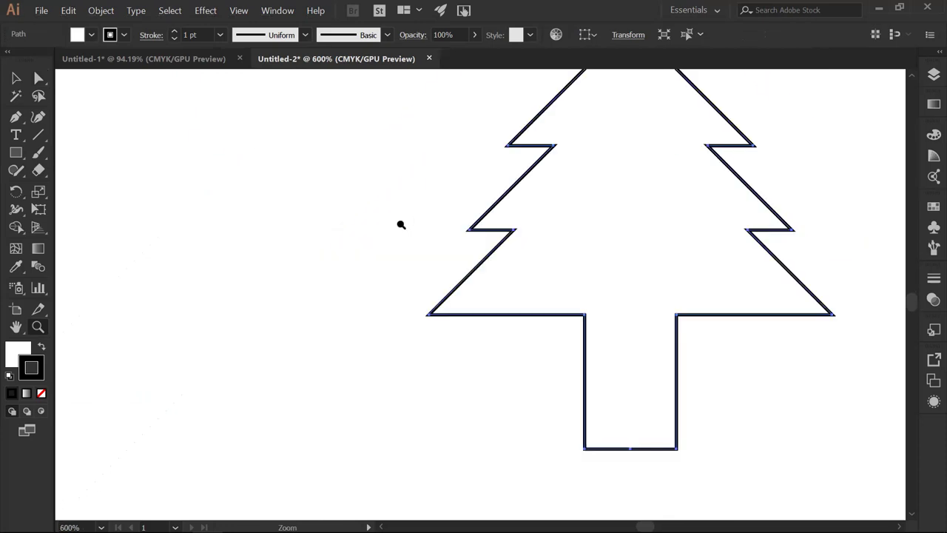
key("ctrl+minus")
Step: Move the pine-tree outline over to the right on the artboard
left_click(16, 78)
left_click_drag(658, 204, 632, 211)
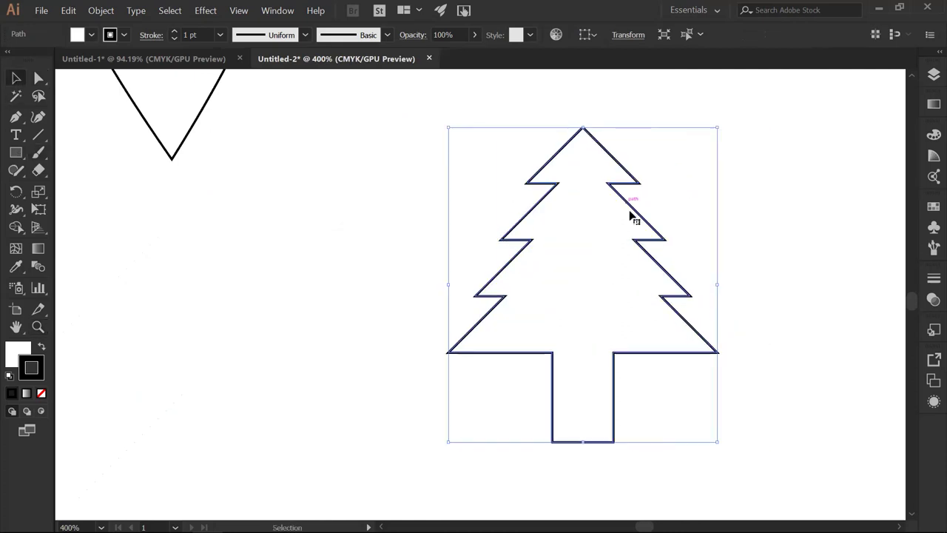
left_click(766, 230)
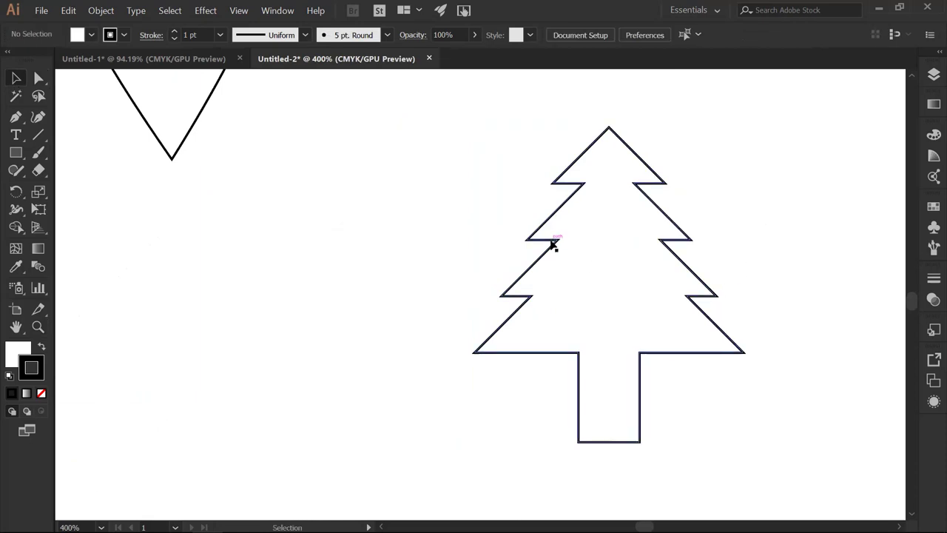
left_click_drag(562, 205, 644, 219)
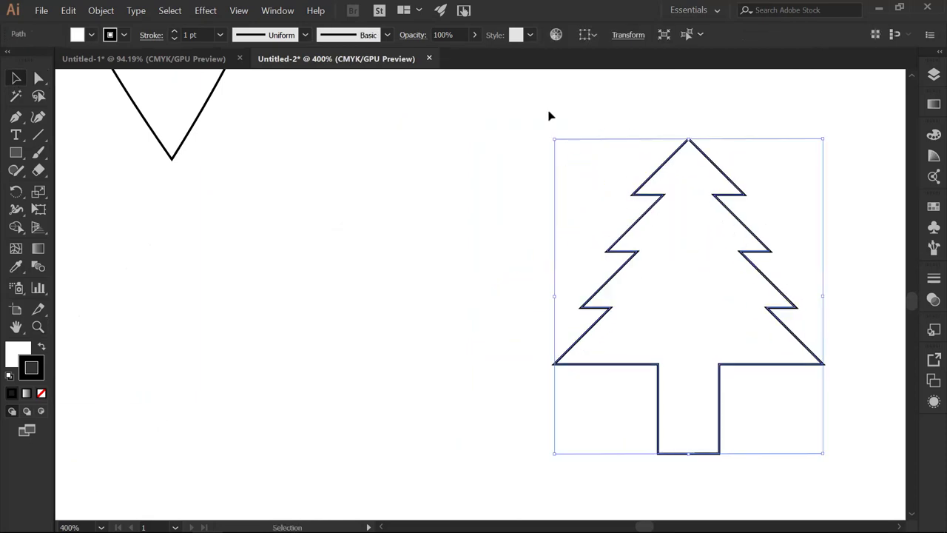
Step: Zoom into an empty canvas area to prepare for new drawing
left_click(16, 118)
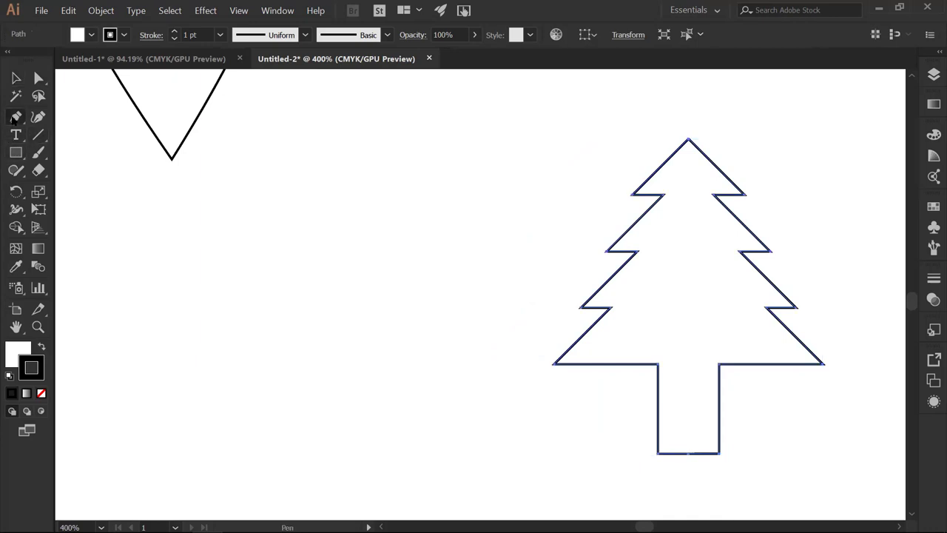
left_click(38, 326)
left_click(169, 326)
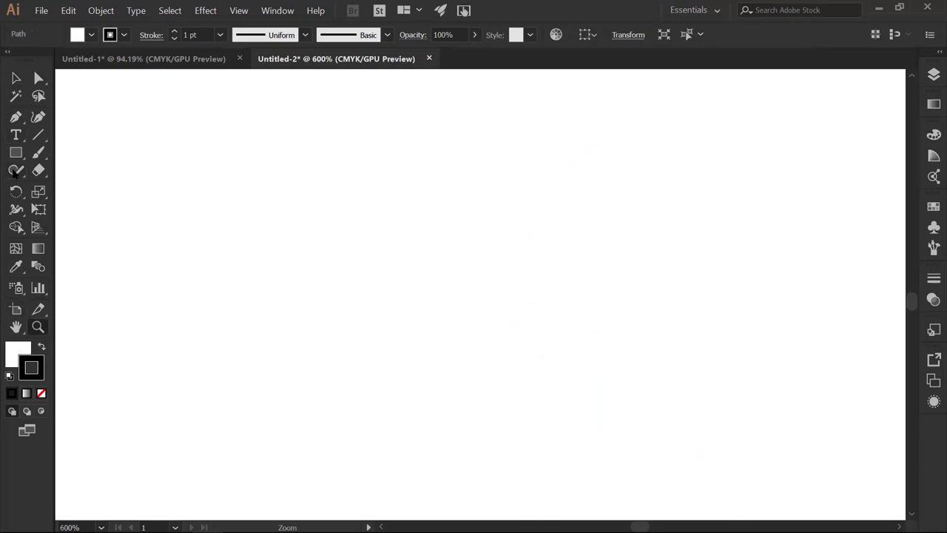
Step: Draw two separate slanted lines with the Pen tool, one left and one right
left_click(16, 117)
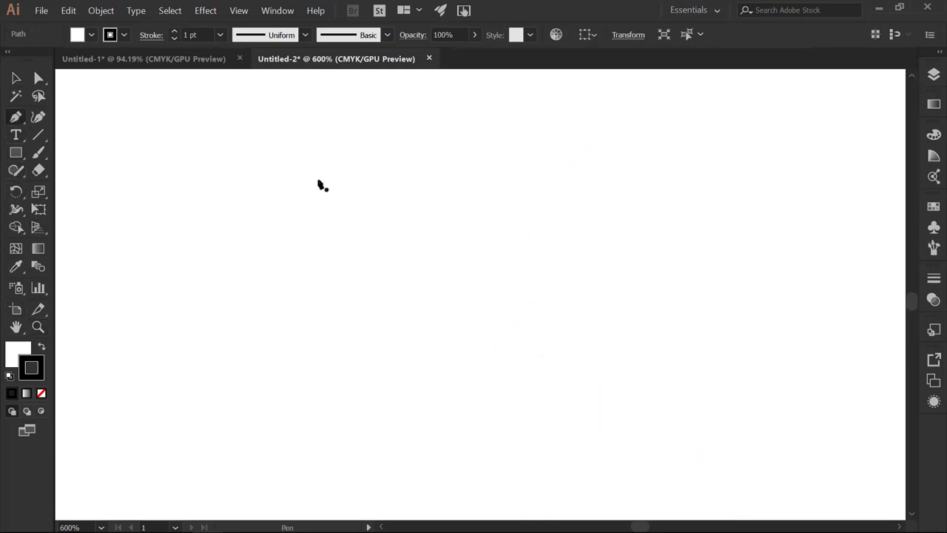
left_click(302, 178)
left_click(256, 254)
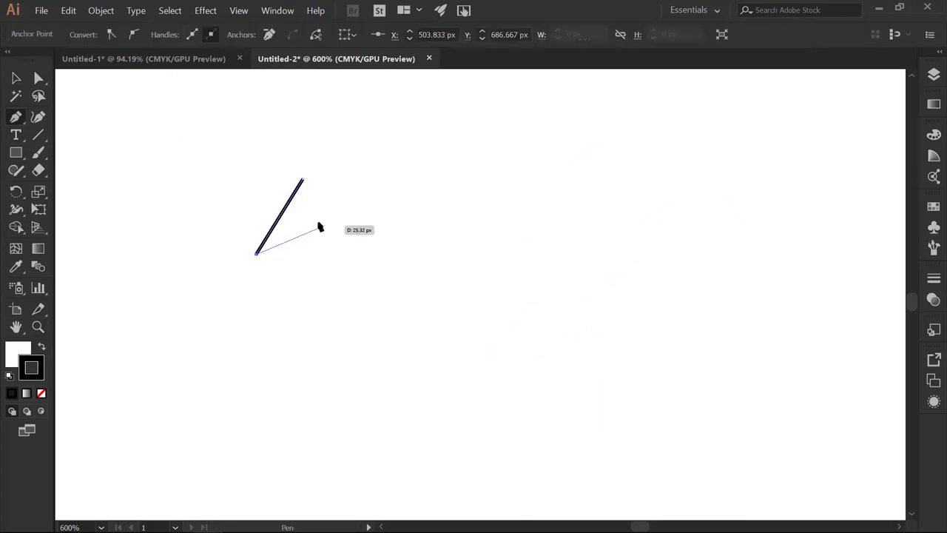
key("Escape")
left_click(382, 178)
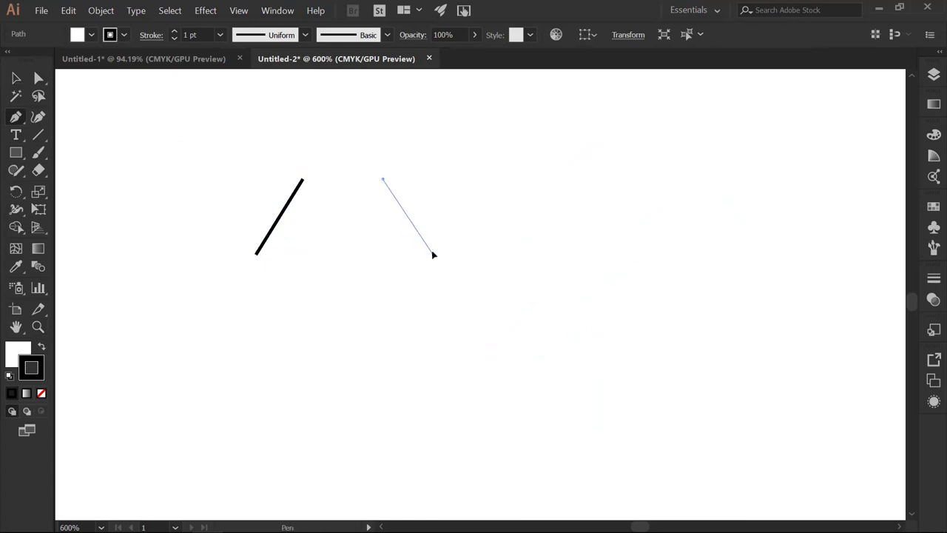
left_click(433, 253)
Step: Select both lines and join their top ends into one flat-topped trapezoid path
left_click(37, 80)
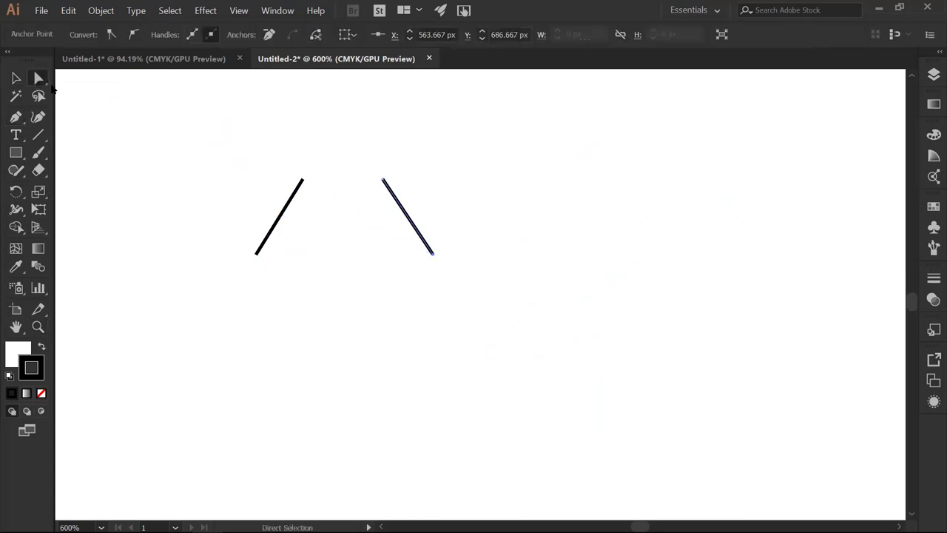
left_click_drag(263, 155, 416, 209)
right_click(356, 182)
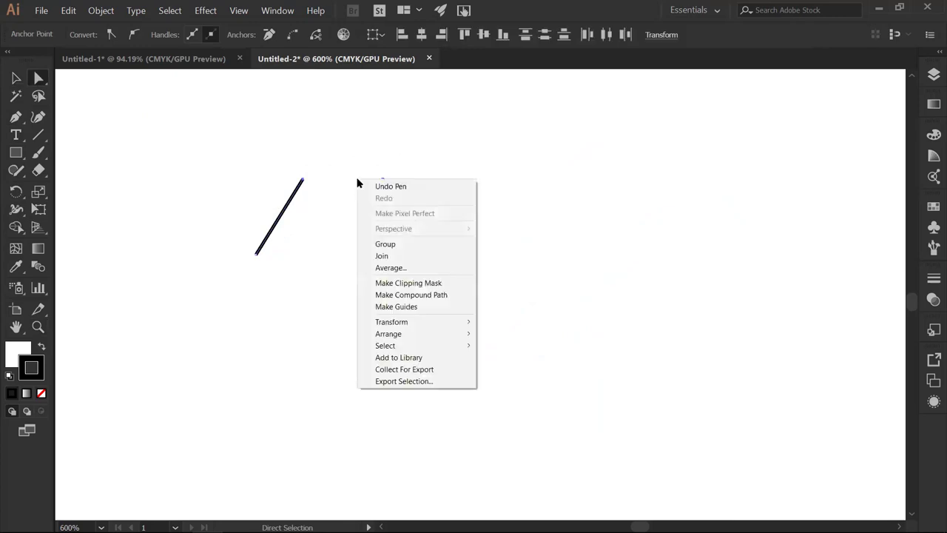
left_click(379, 255)
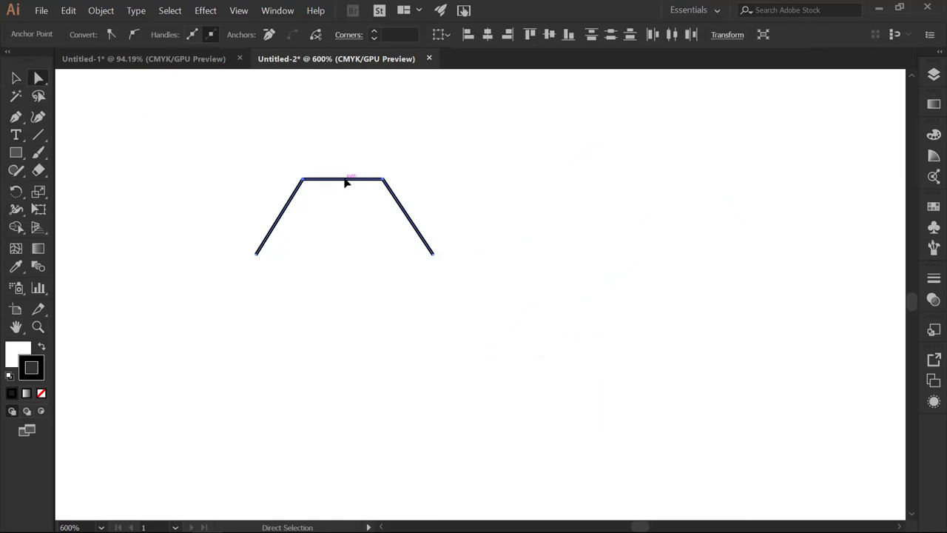
left_click(15, 116)
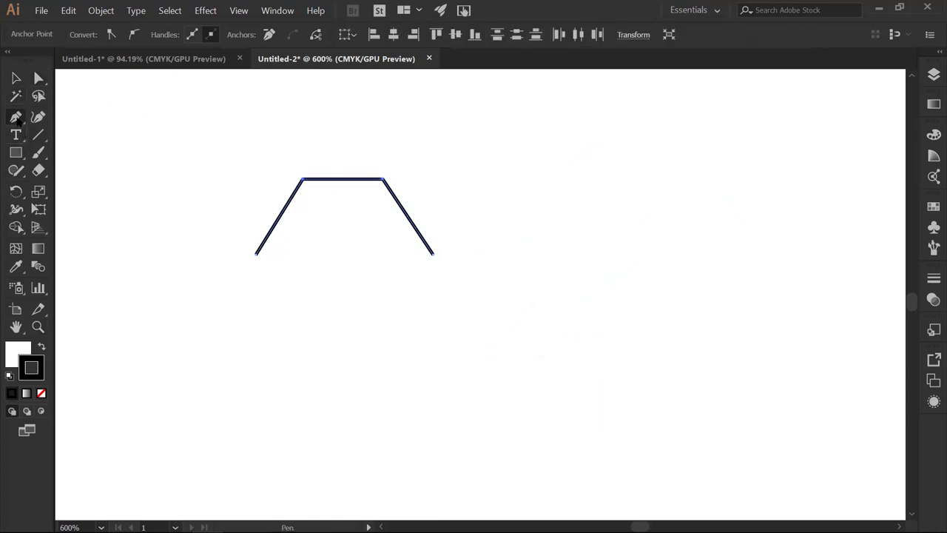
Step: Pen-draw two slanted strokes meeting at a small peak apex
left_click(341, 217)
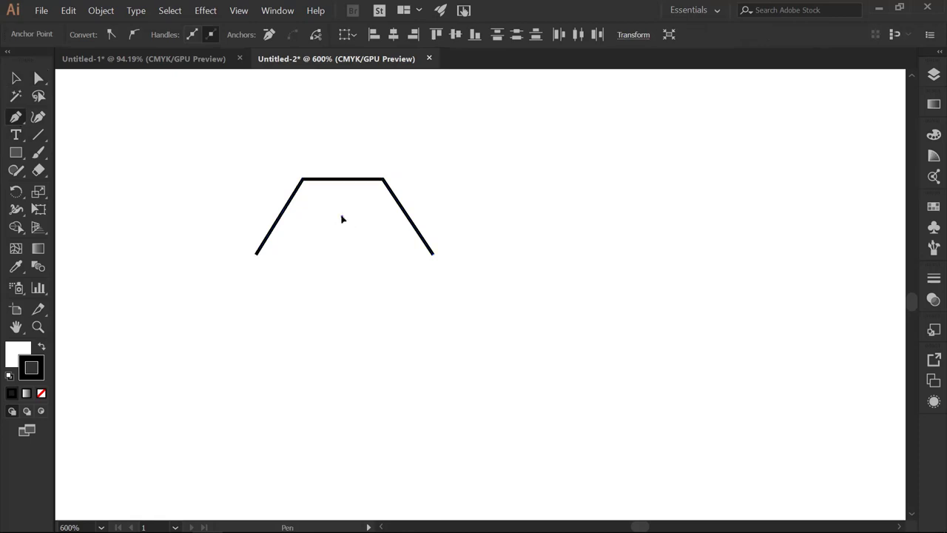
left_click(310, 274)
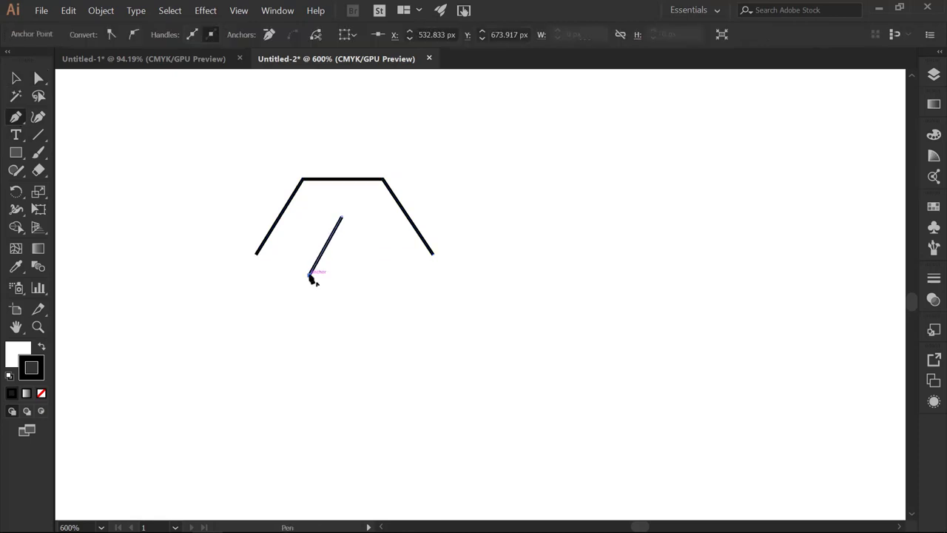
left_click(343, 217)
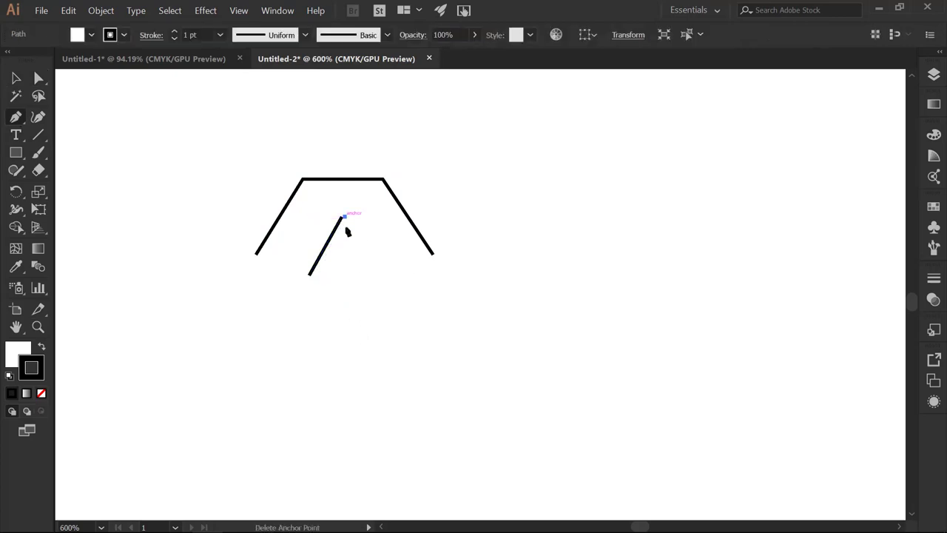
left_click(377, 275)
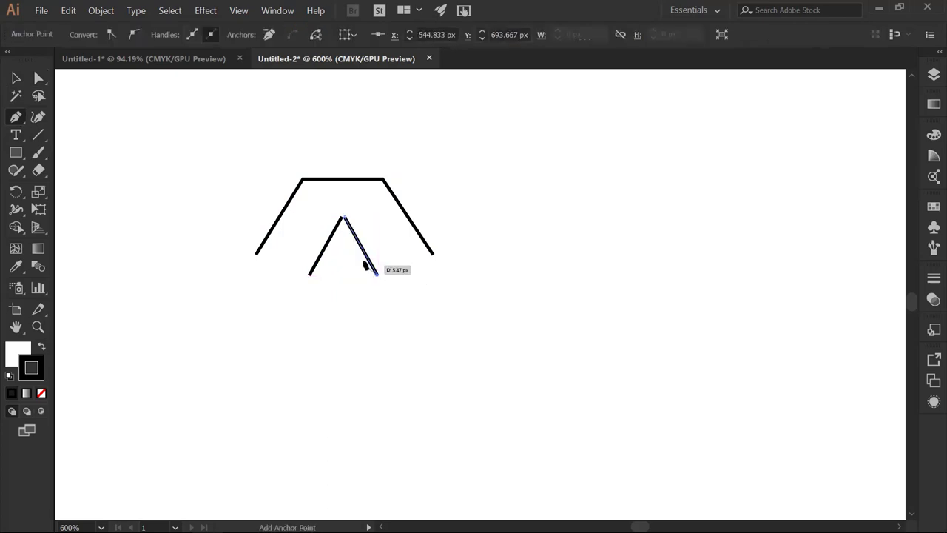
key("Escape")
Step: Drag the trapezoid higher up the page
left_click(39, 78)
mouse_move(330, 212)
left_mouse_down()
mouse_move(340, 215)
mouse_move(322, 200)
mouse_move(338, 211)
mouse_move(334, 150)
left_mouse_up()
left_click(470, 270)
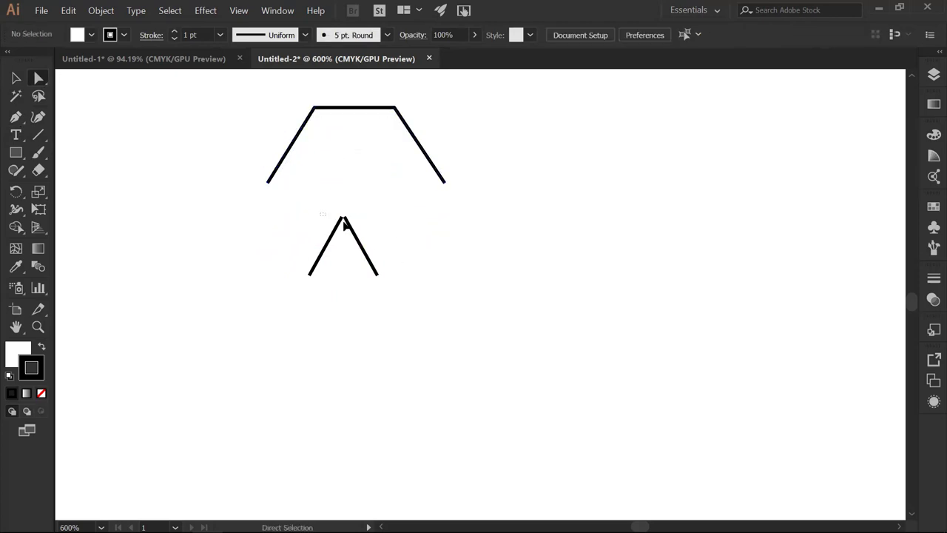
Step: Join the peak's two strokes at the apex anchors
left_click(345, 217)
right_click(345, 220)
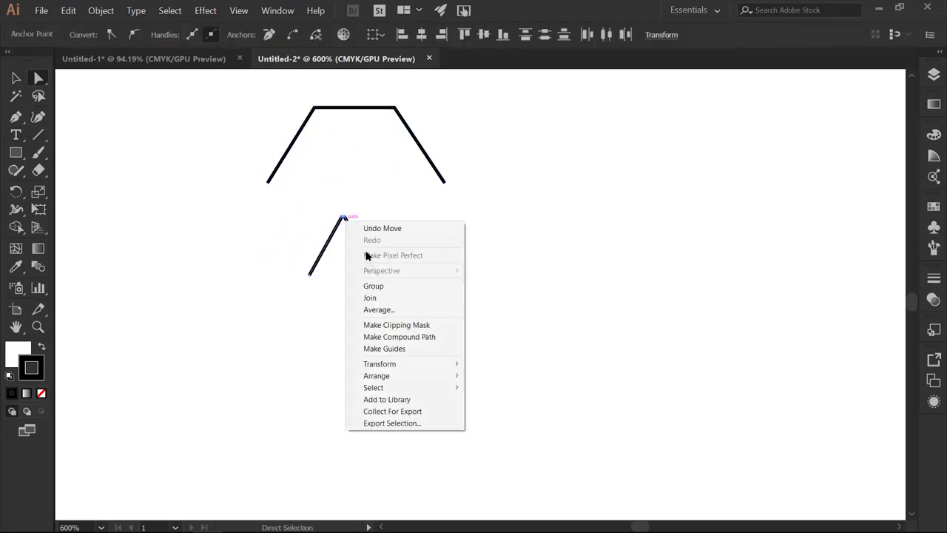
left_click(378, 298)
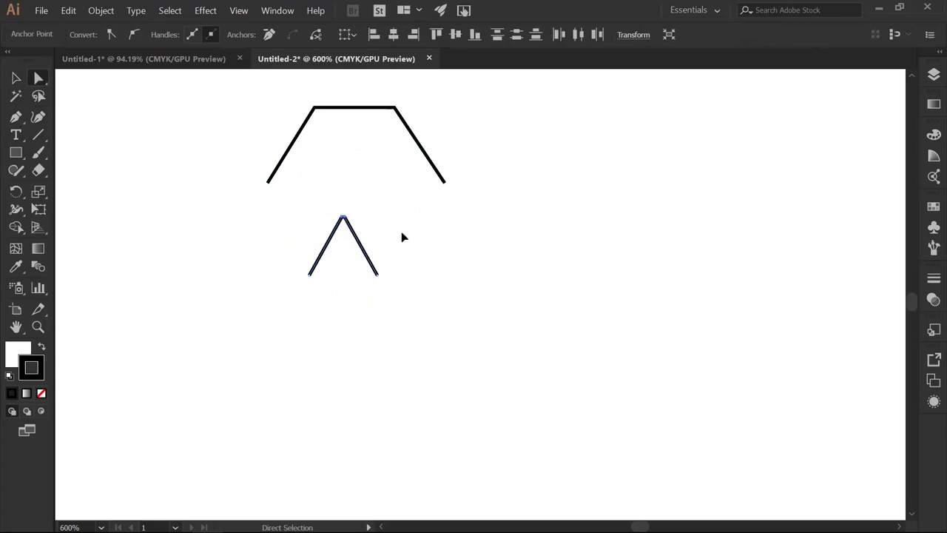
left_click(198, 241)
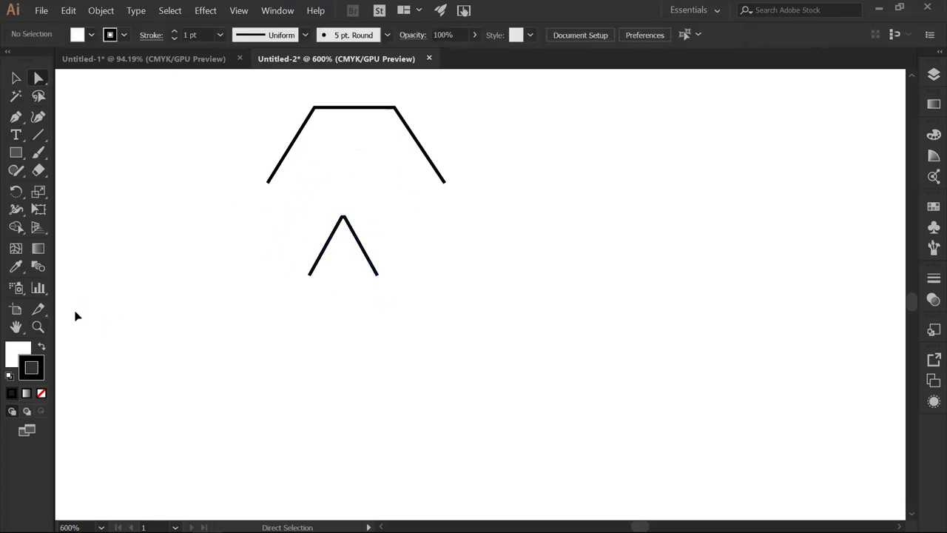
left_click(38, 326)
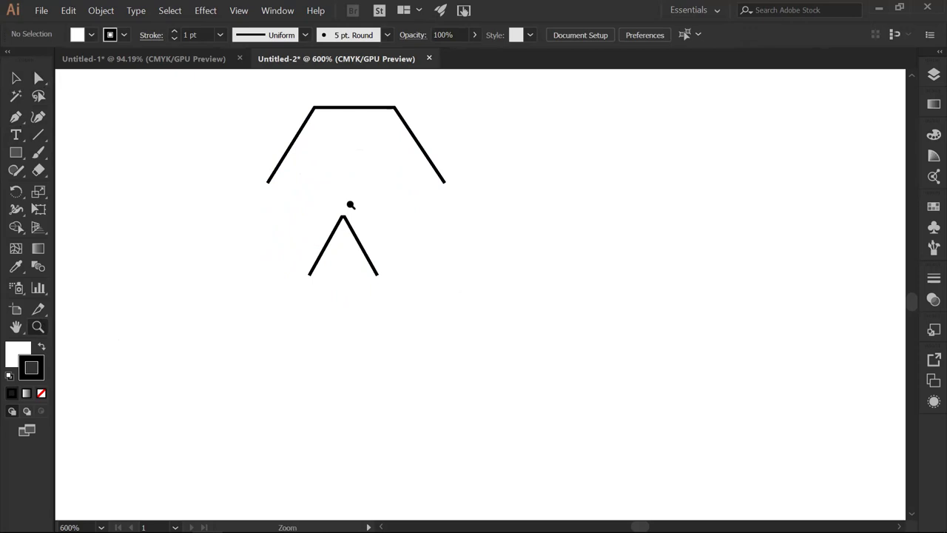
Step: Zoom in on the peak and cut its apex joint, splitting it into two lines
left_click(350, 203)
left_click(476, 264)
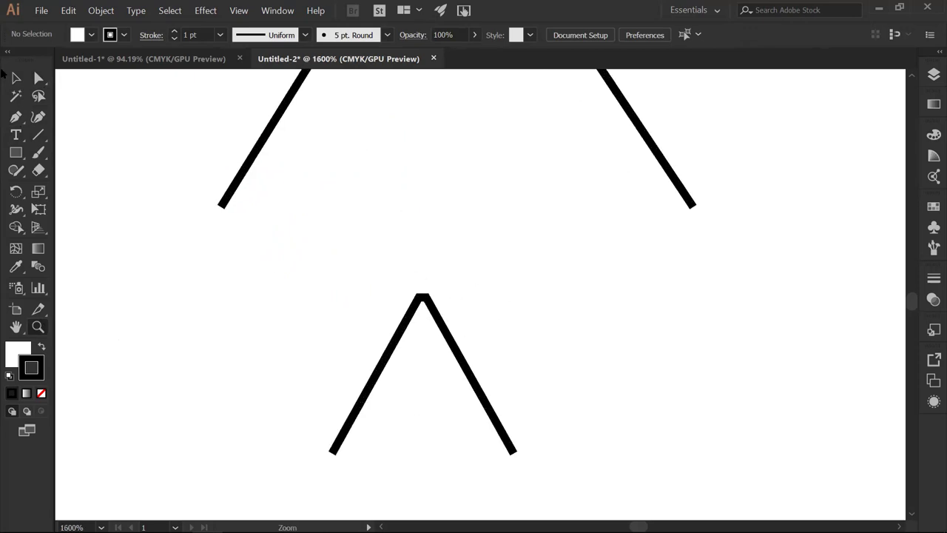
left_click(38, 78)
left_click(436, 309)
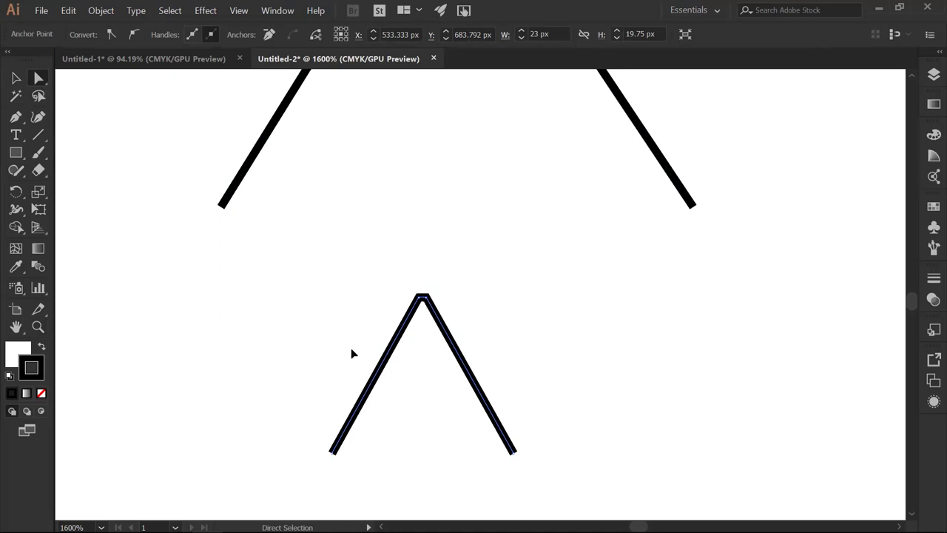
key("ctrl+x")
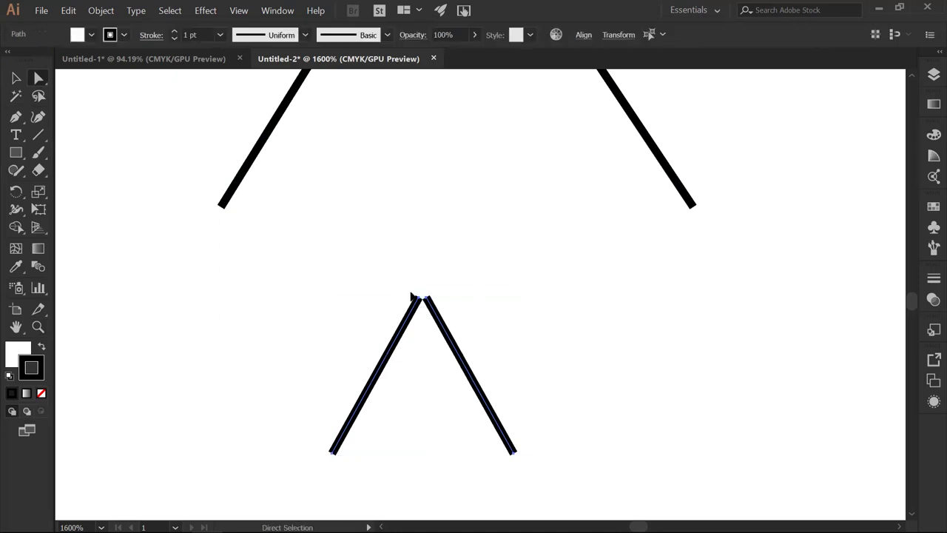
Step: Average both lines' top anchors on both axes so the tops meet
left_click(418, 296)
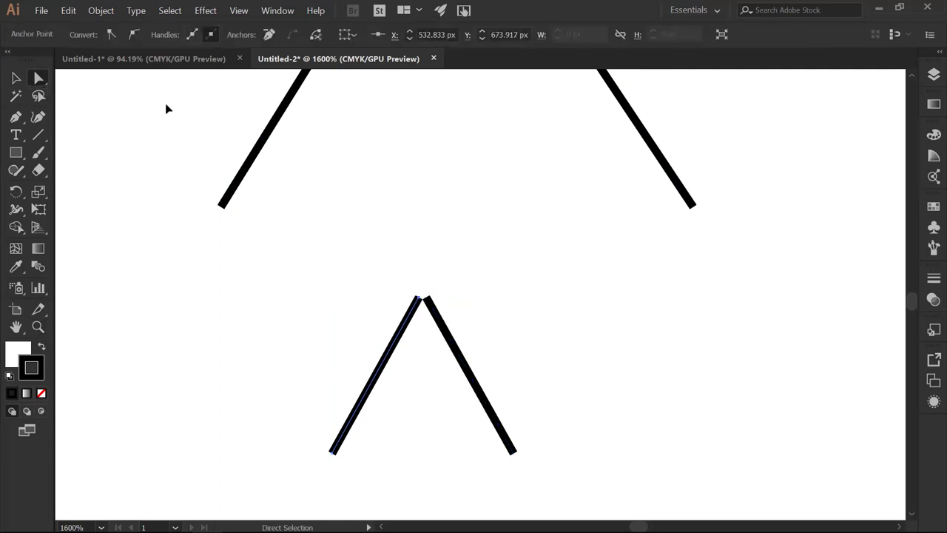
left_click_drag(398, 285, 457, 322)
right_click(422, 301)
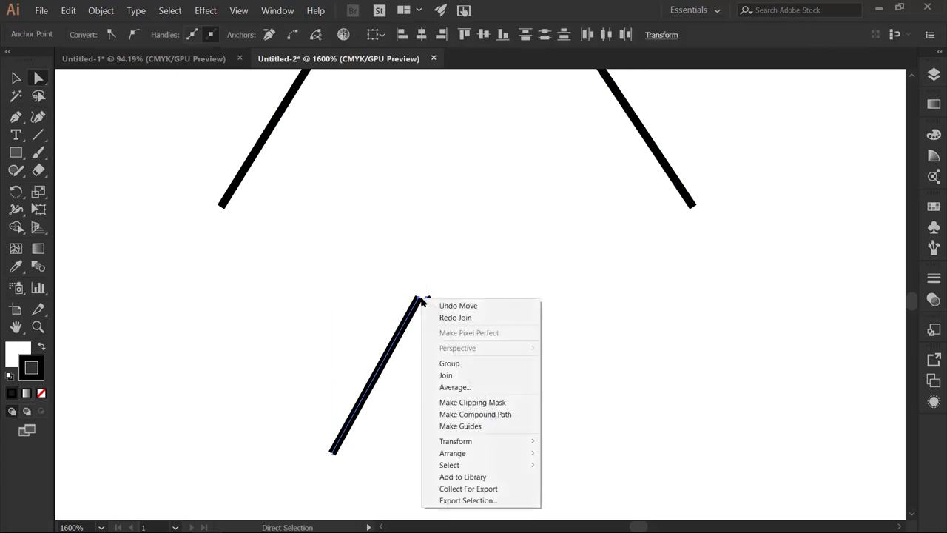
left_click(457, 387)
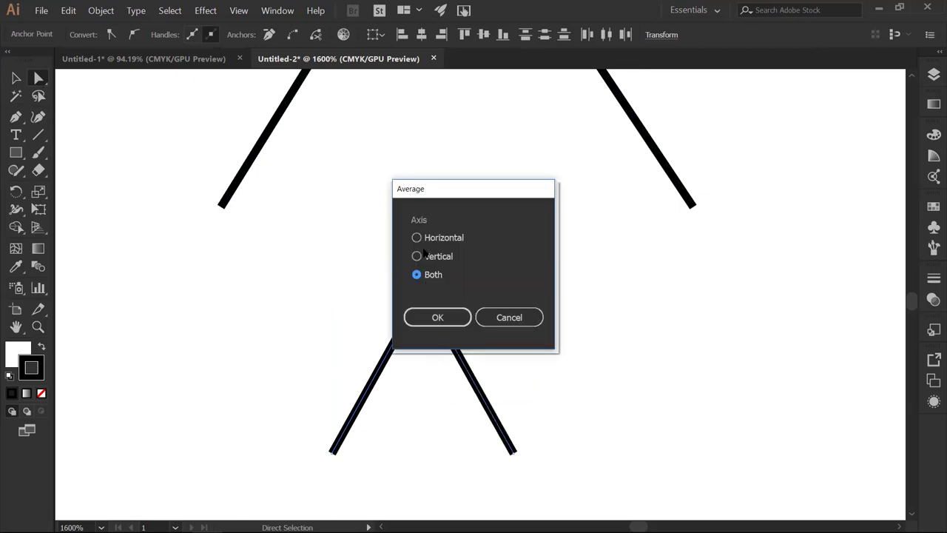
left_click(438, 318)
left_click(438, 318)
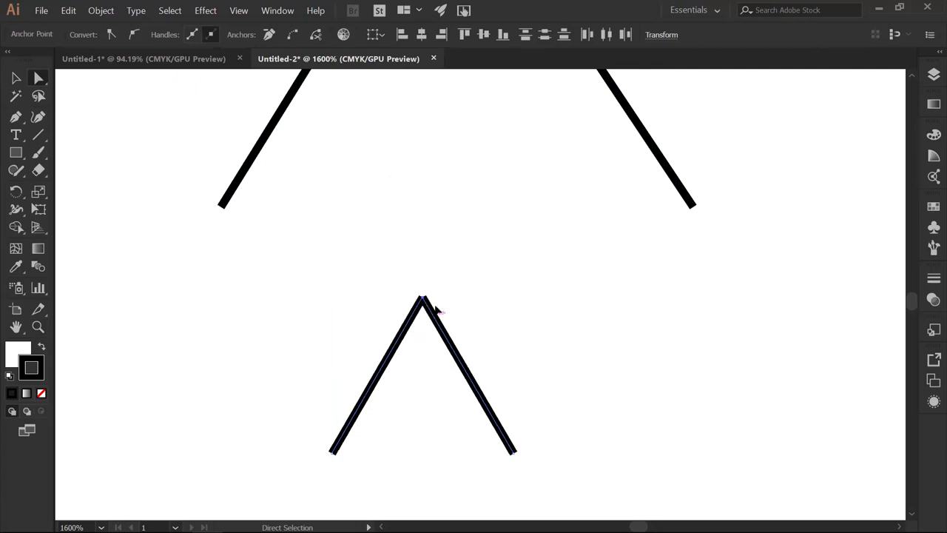
Step: Zoom further into the apex and join the averaged endpoints into one corner
left_click(38, 326)
left_click(423, 304)
left_click(501, 299)
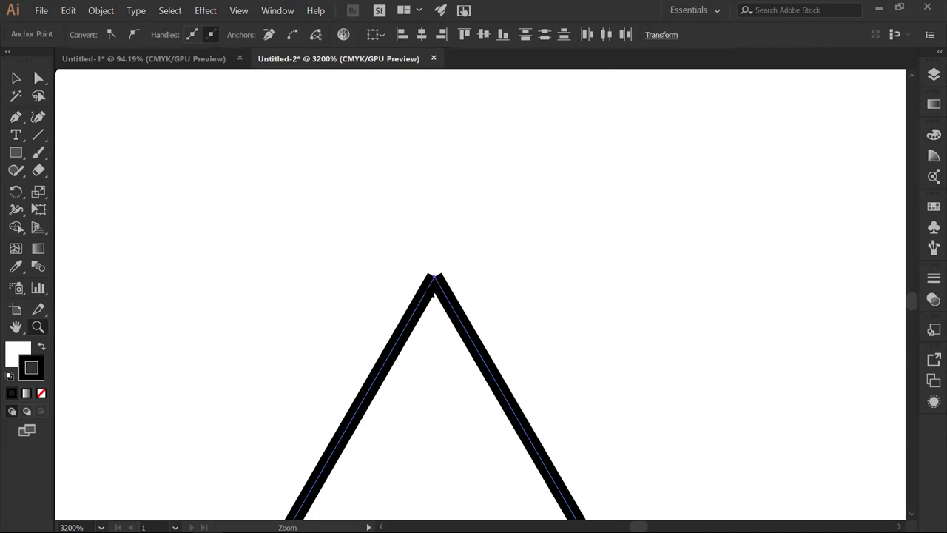
left_click(41, 80)
left_click_drag(392, 258, 482, 325)
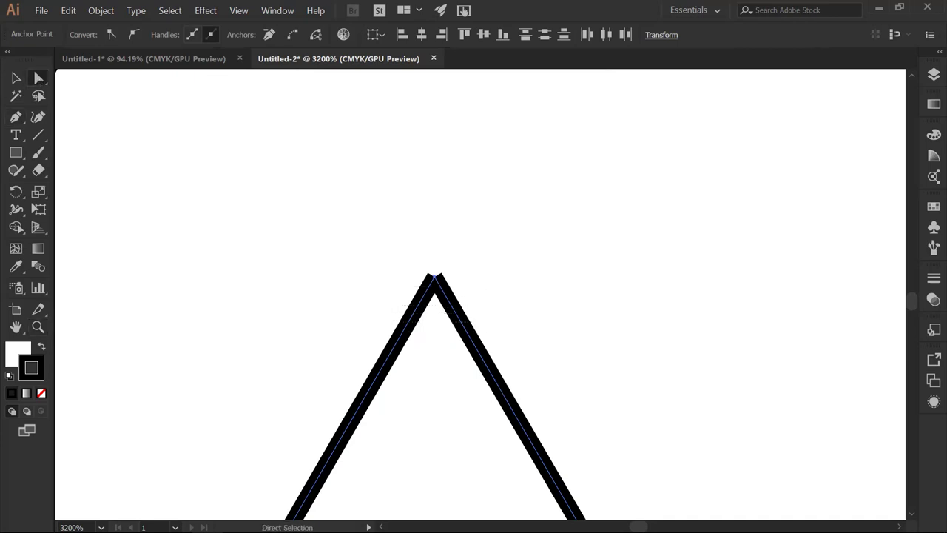
right_click(435, 281)
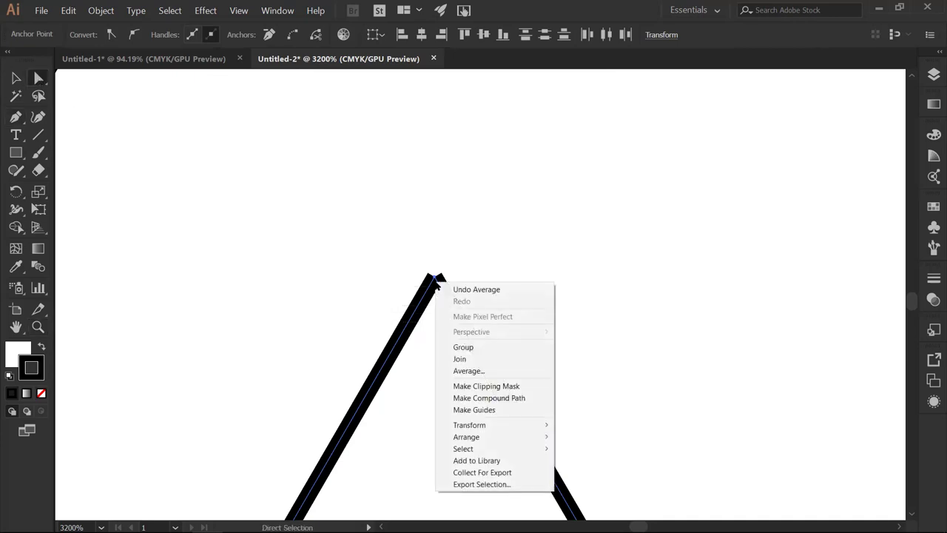
left_click(460, 359)
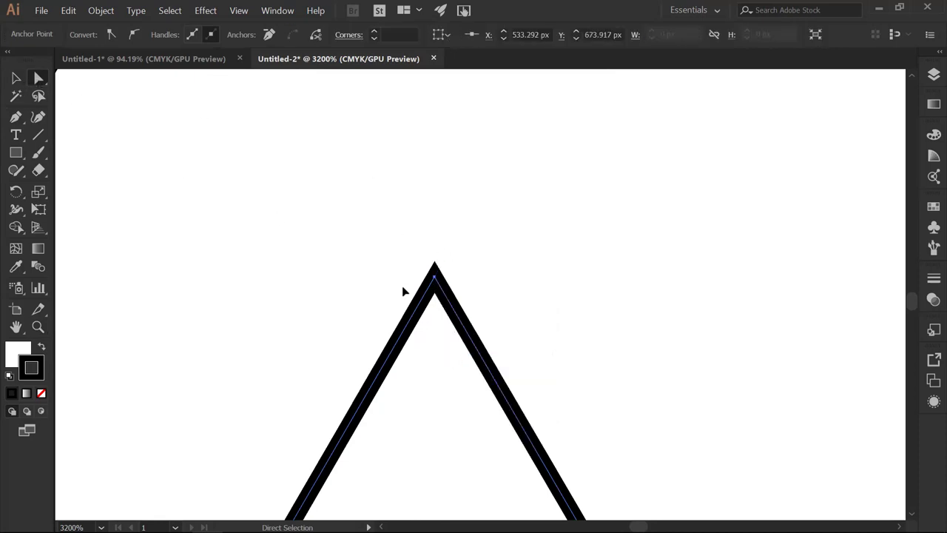
Step: Try dragging the triangle's apex far left, then undo the move
left_click_drag(540, 388, 548, 263)
scroll(549, 263, "right", 3)
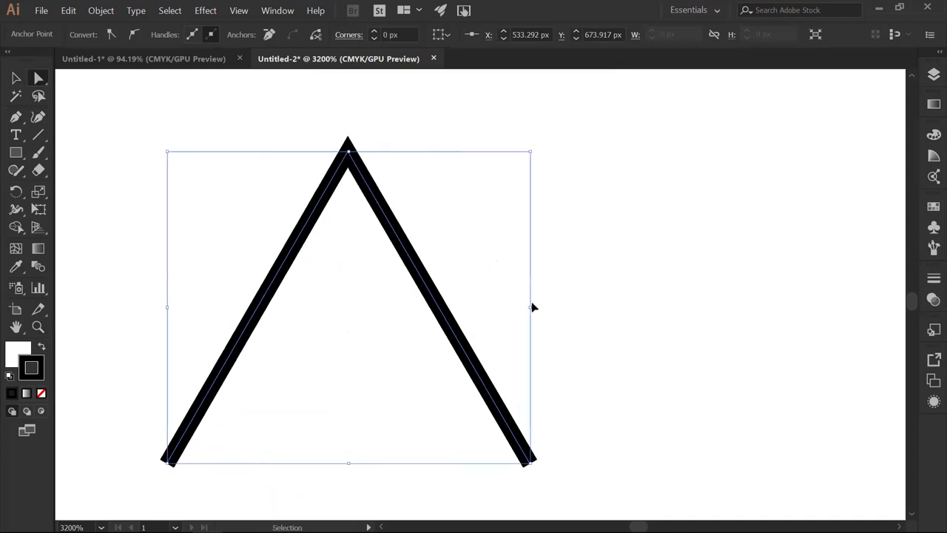
left_click(331, 152)
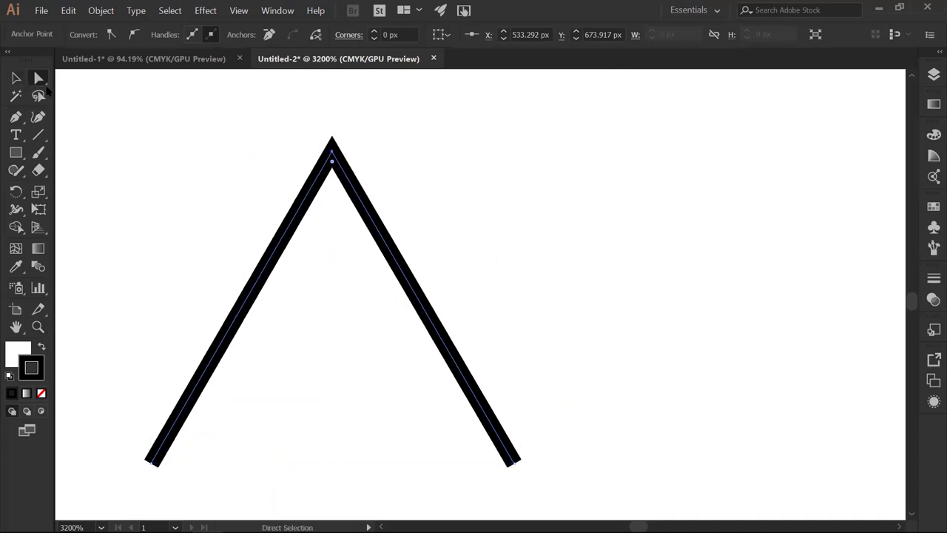
left_click(38, 327)
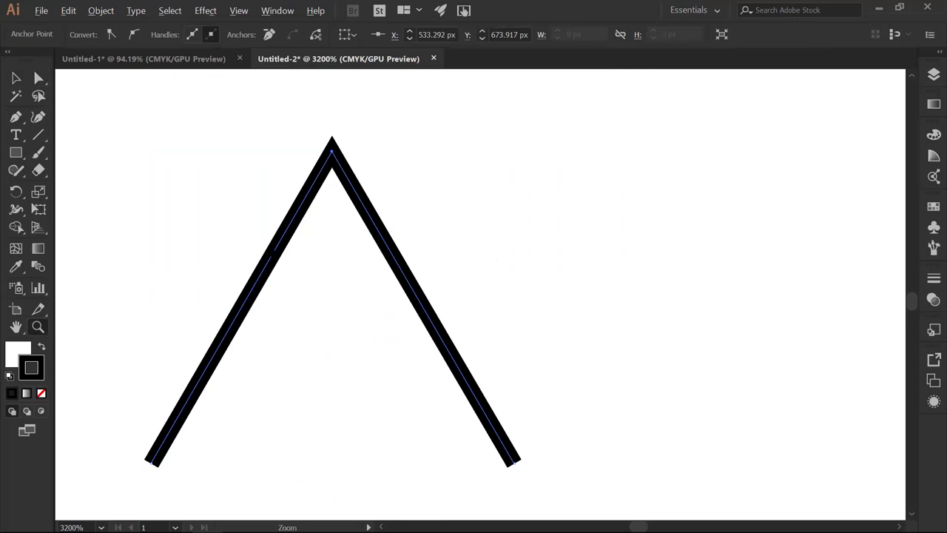
left_click(270, 256, "alt")
left_click(38, 77)
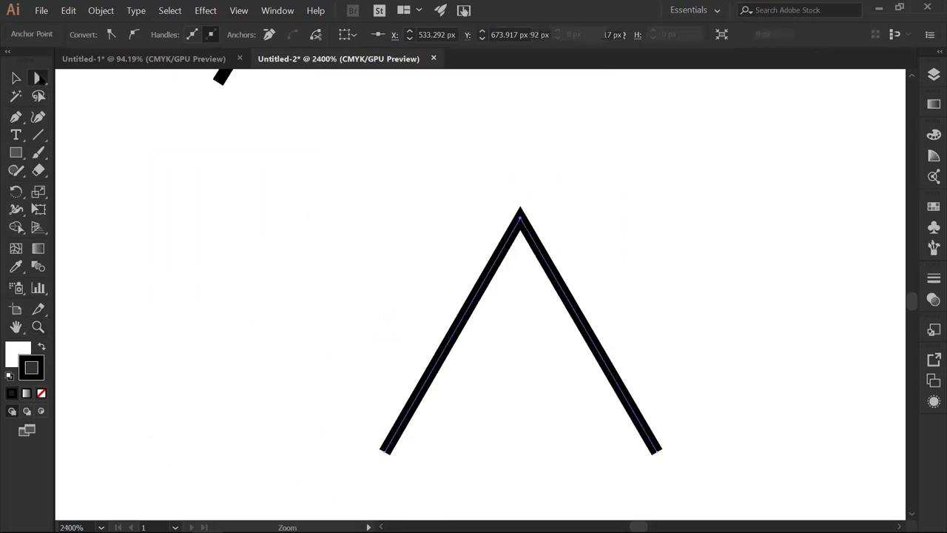
left_click_drag(520, 218, 363, 211)
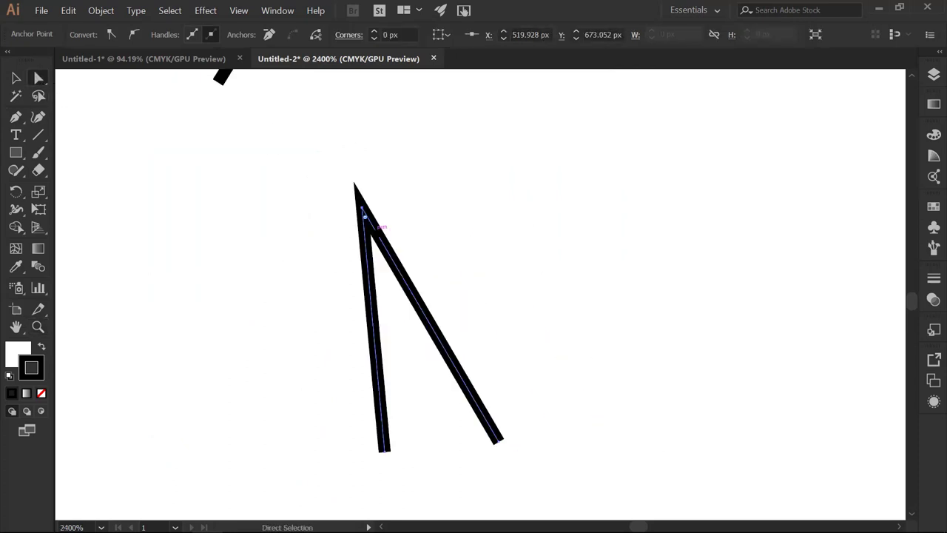
key("ctrl+z")
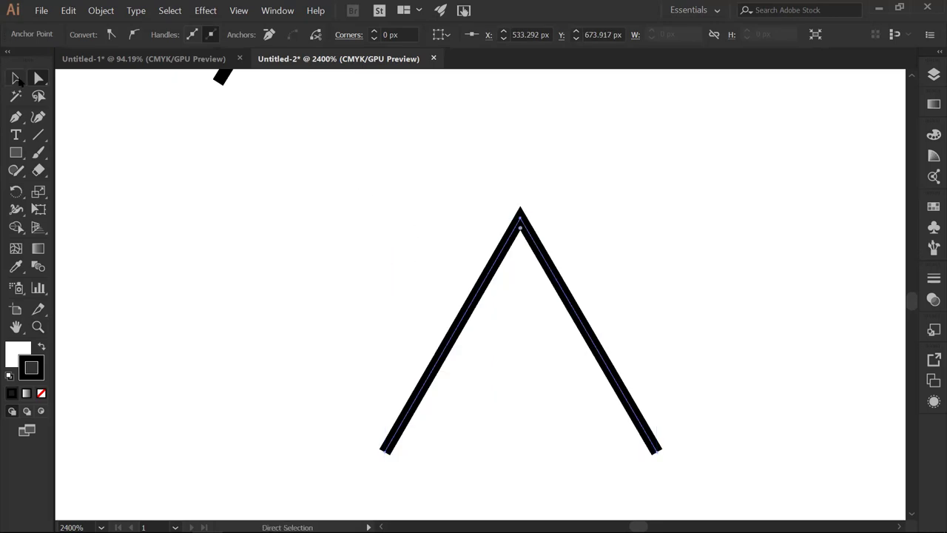
Step: Move the whole triangle up and right beneath the trapezoid, then zoom out to 800%
left_click(16, 78)
left_click_drag(569, 305, 496, 197)
left_click_drag(348, 255, 416, 221)
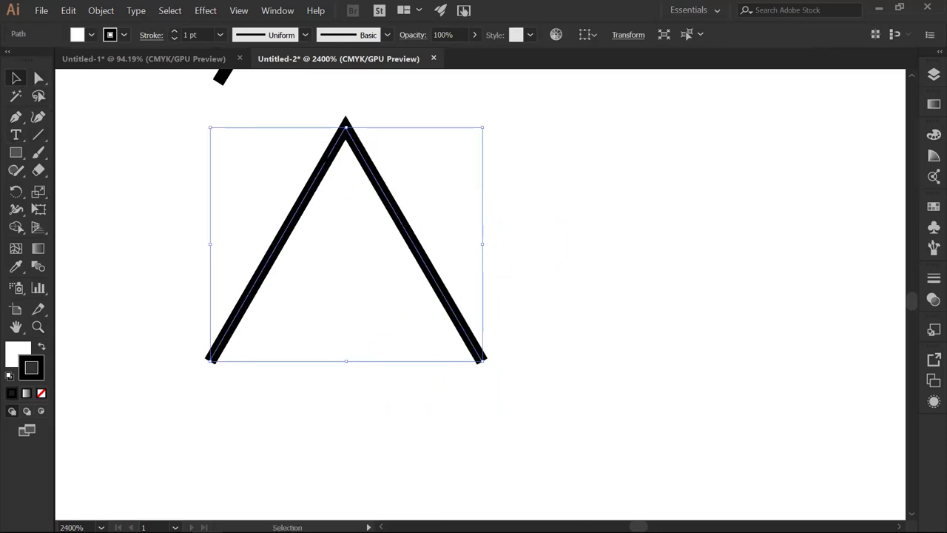
scroll(393, 408, "up", 3)
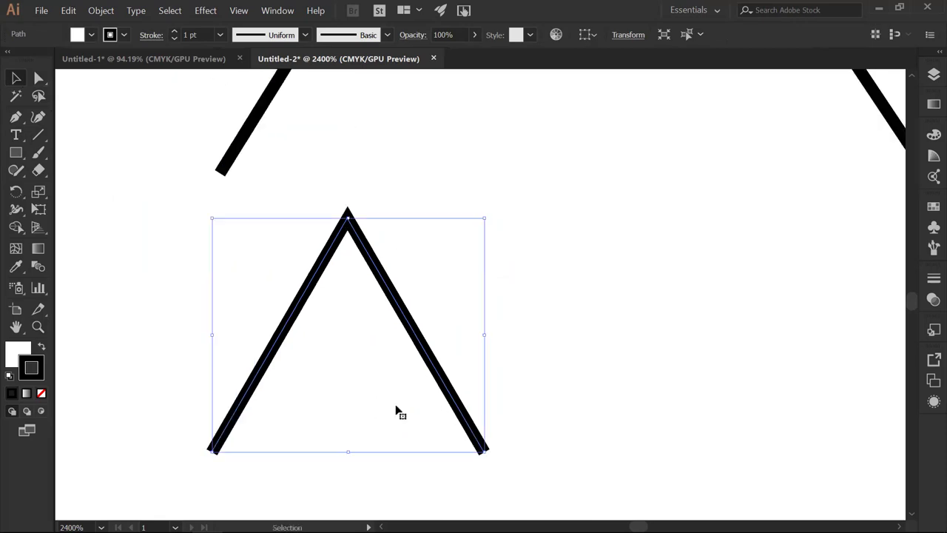
left_click(38, 326)
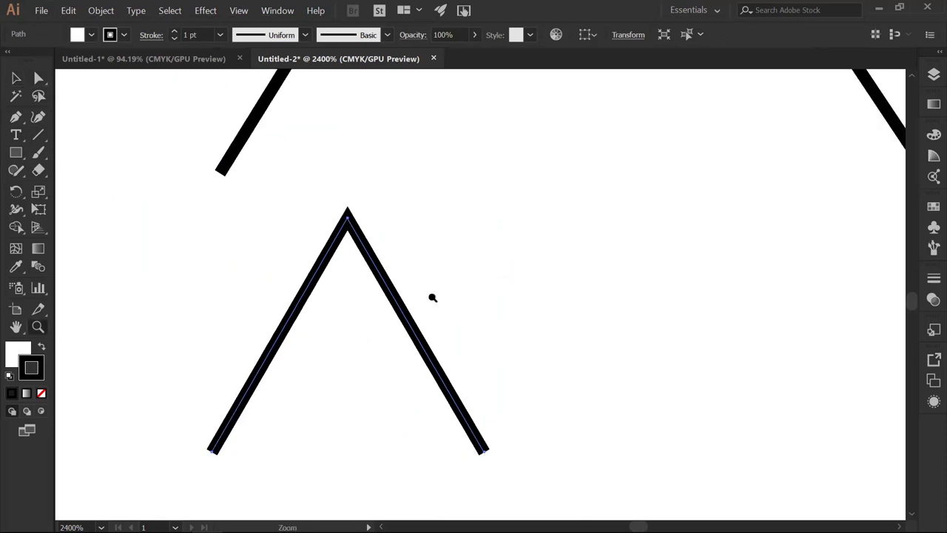
key("ctrl+minus")
key("ctrl+minus")
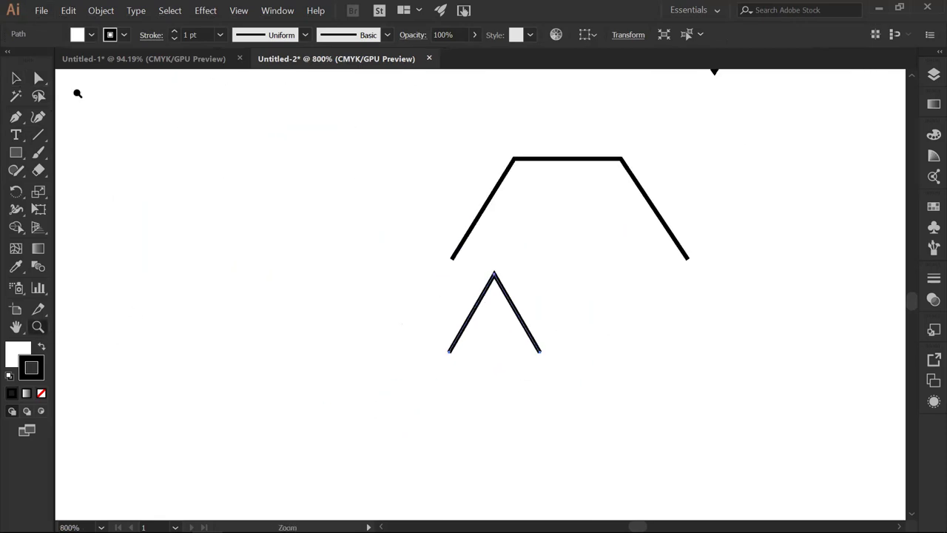
Step: Marquee-select the trapezoid and triangle and group them
left_click(38, 77)
left_click_drag(413, 150, 692, 396)
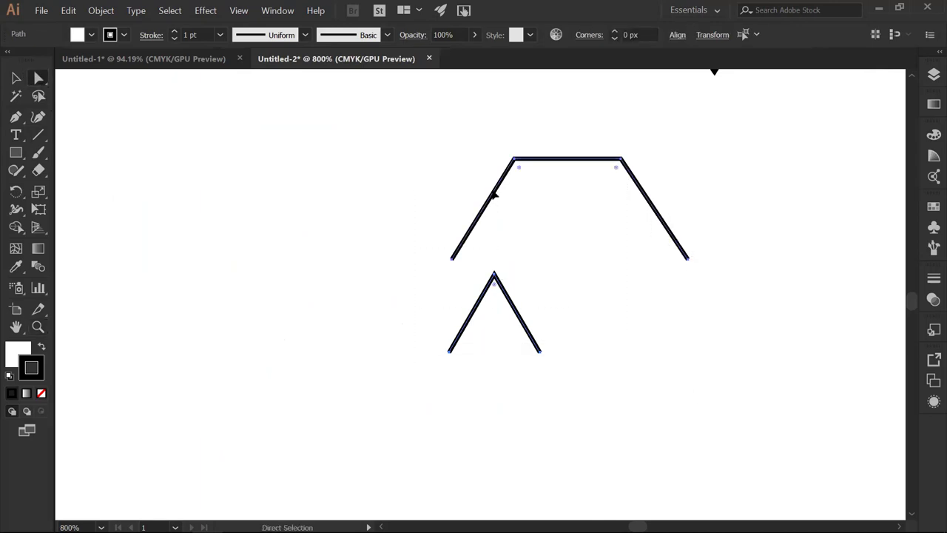
right_click(494, 191)
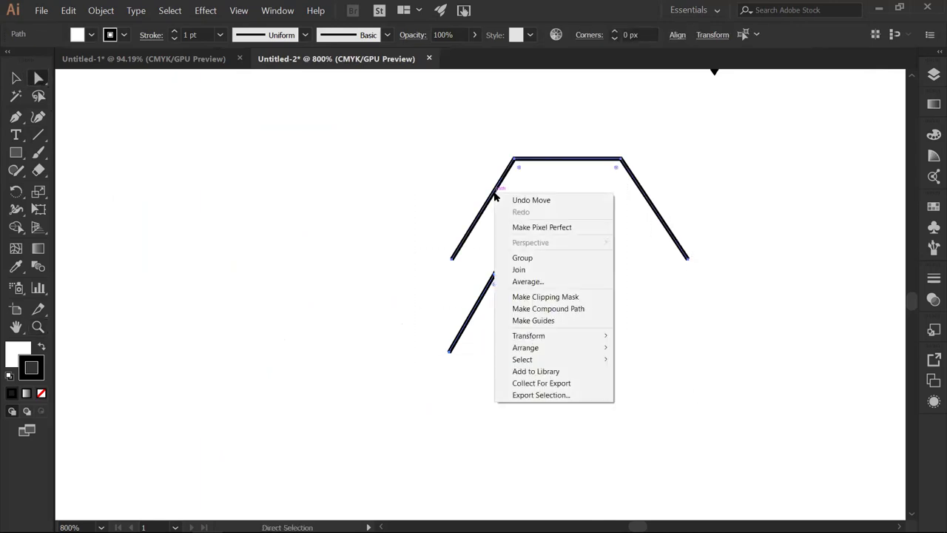
left_click(537, 258)
Step: Drag the group into its new position, then select the triangle path alone
left_click_drag(492, 194, 255, 194)
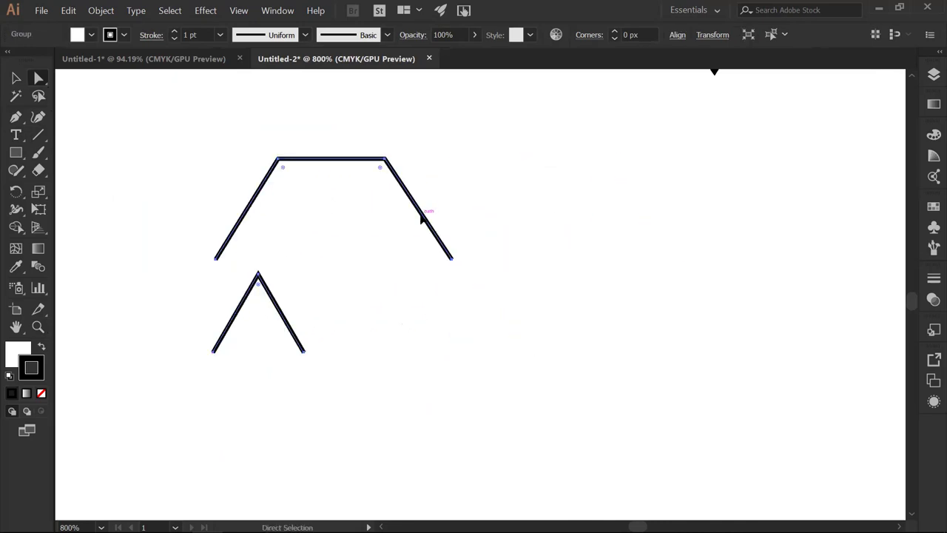
left_click_drag(421, 216, 505, 223)
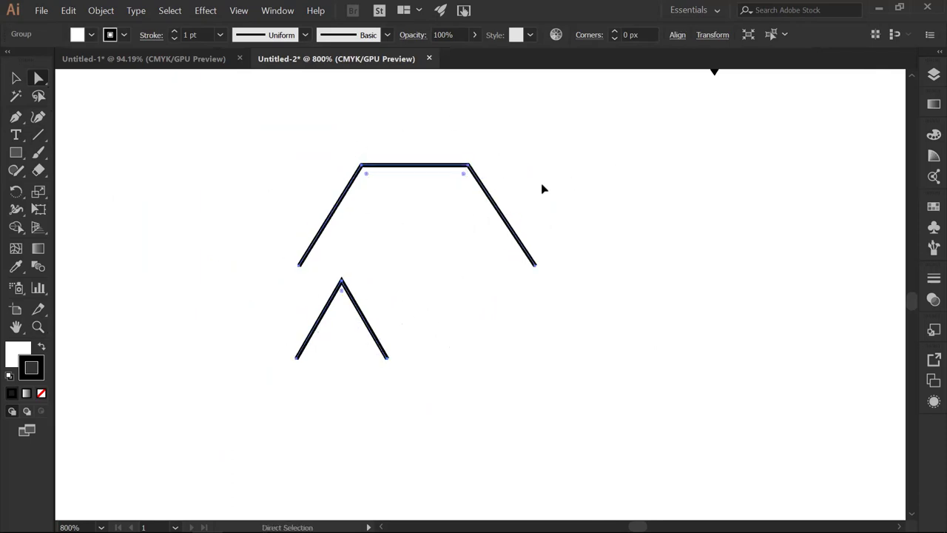
left_click_drag(502, 213, 549, 200)
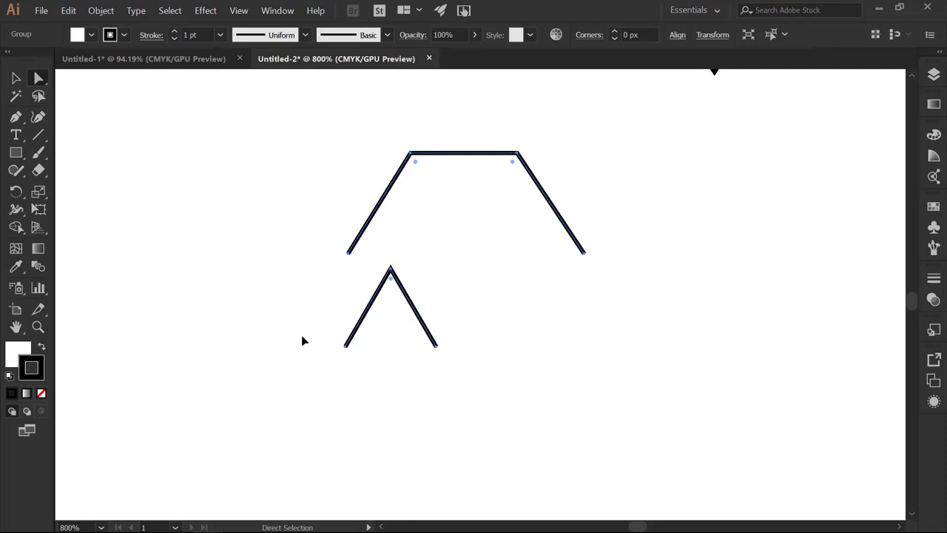
left_click(367, 308)
Step: Pan the canvas to bring the stepped tree outline into view with its apex centred
key("space")
left_click_drag(563, 296, 440, 328)
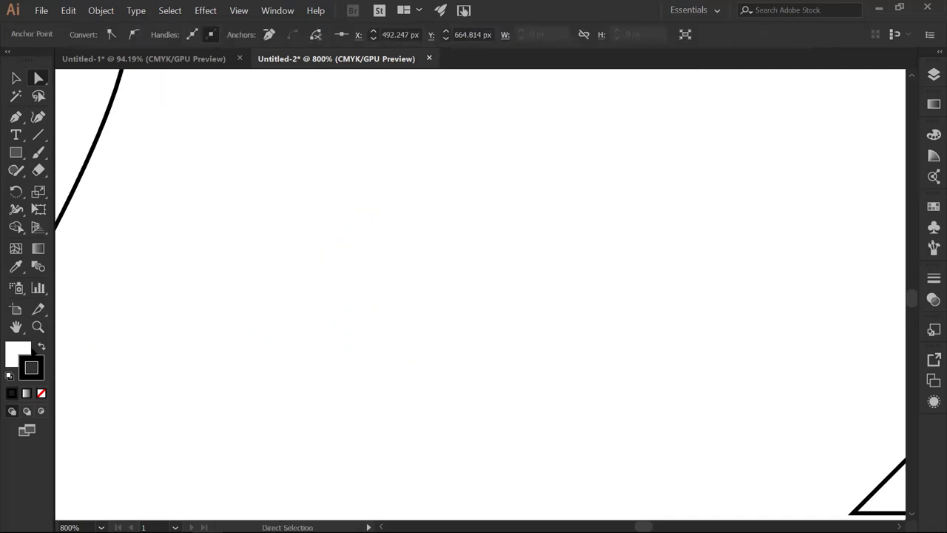
key("space")
left_click_drag(598, 378, 321, 216)
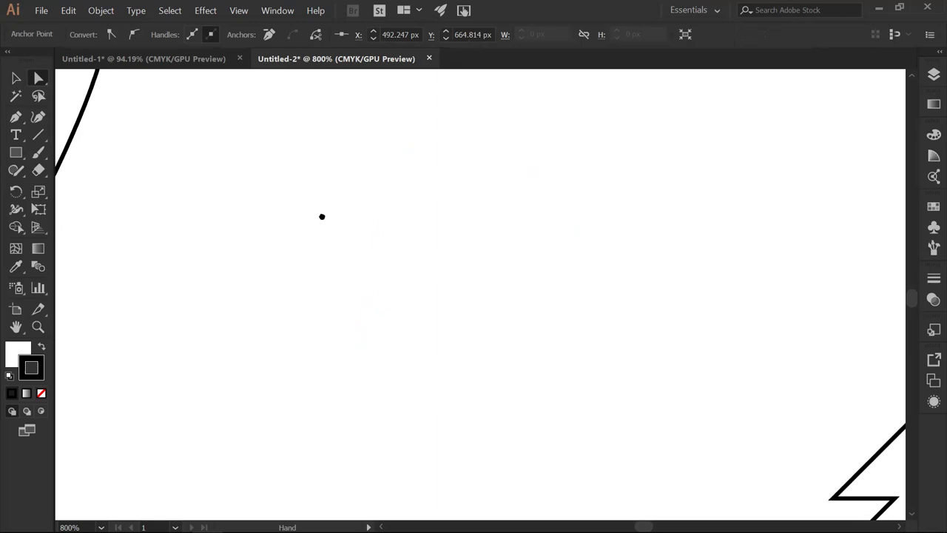
left_click_drag(558, 276, 410, 232)
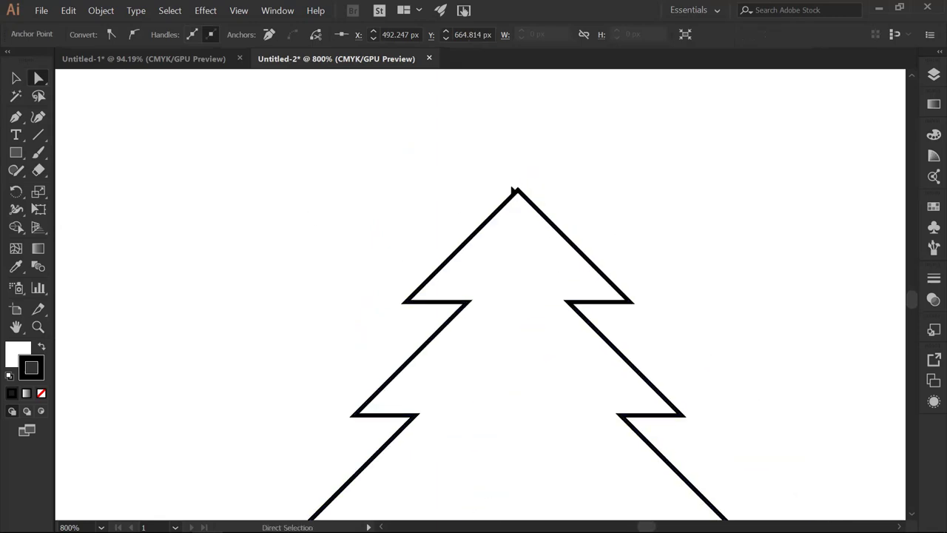
left_click(516, 189)
left_click(439, 250)
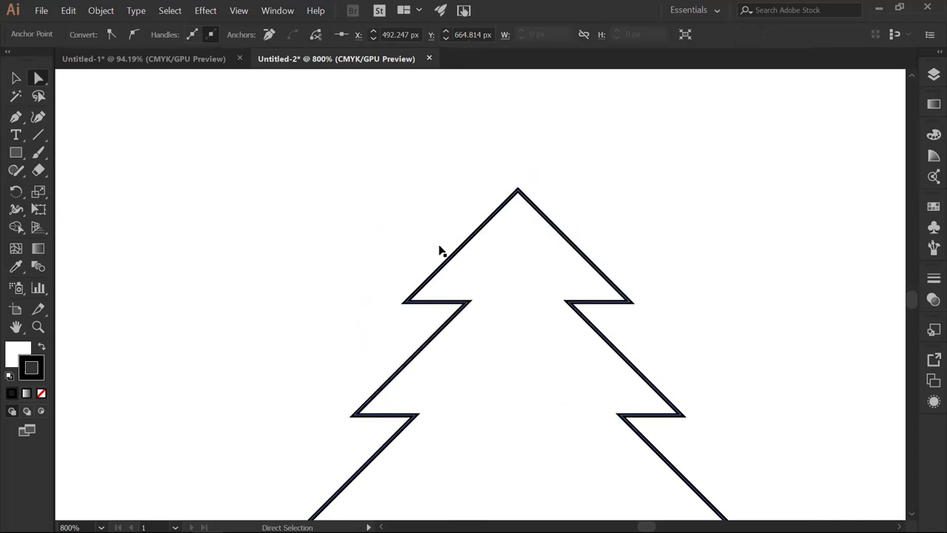
Step: Zoom to 3200% on the tree's apex and select its peak anchor point
left_click(38, 326)
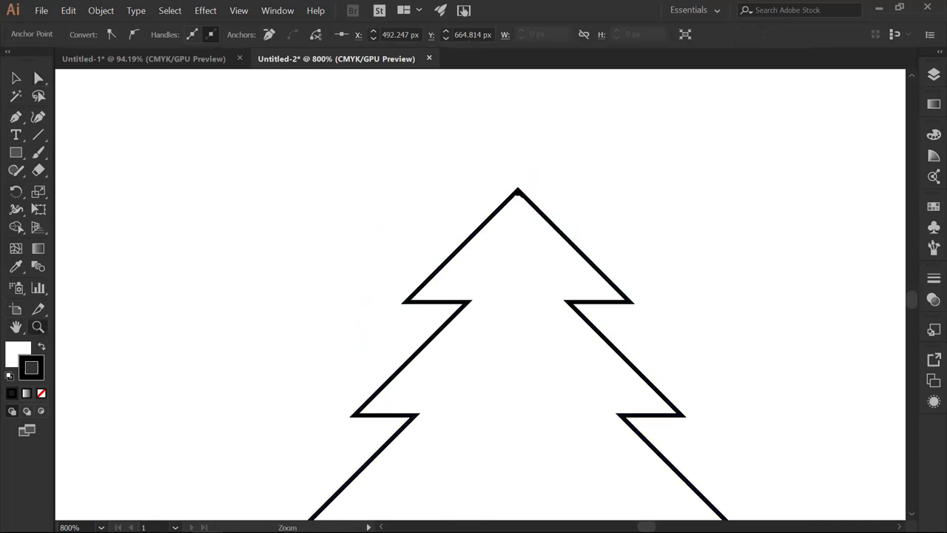
left_click(530, 194)
left_click(431, 436)
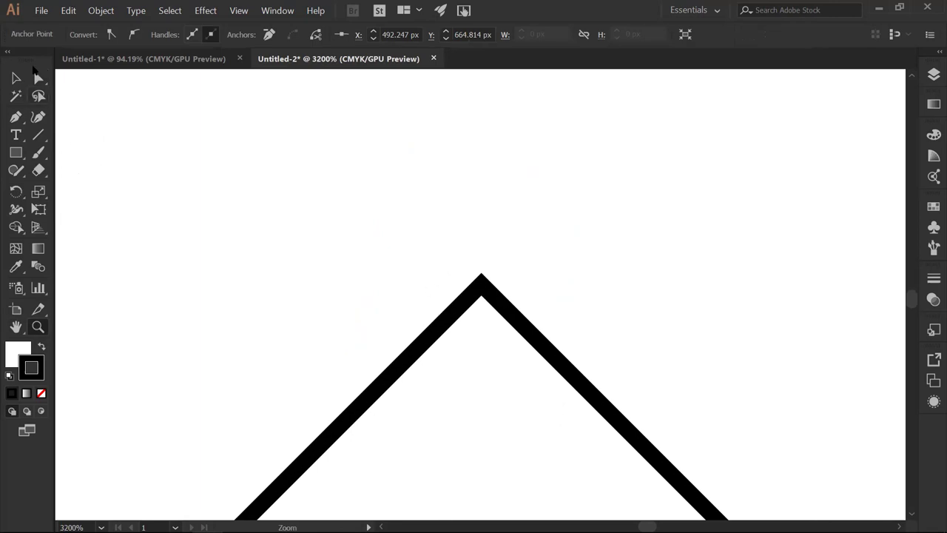
left_click(38, 78)
left_click(485, 302)
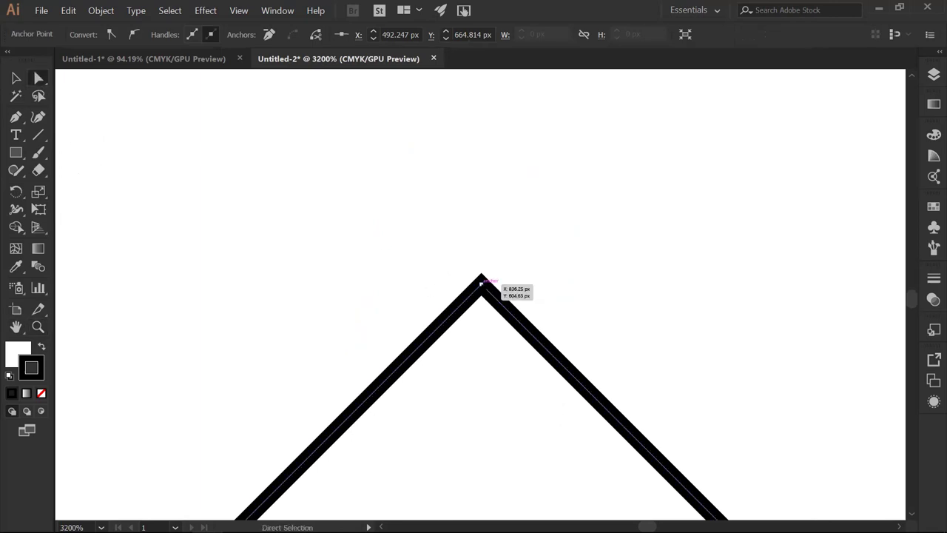
left_click(482, 283)
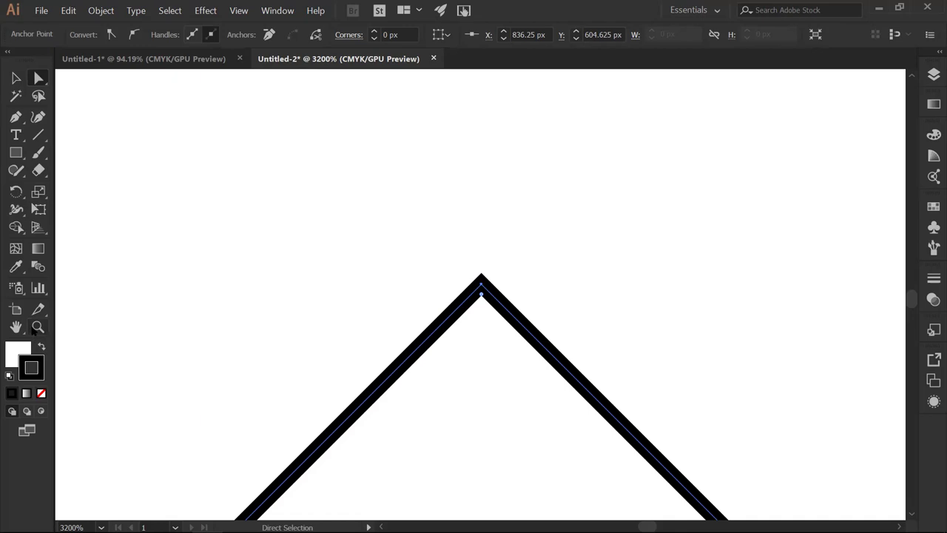
Step: Zoom out to 66.67% and marquee-select all the practice shapes on the Untitled-2 artboard
left_click(38, 327)
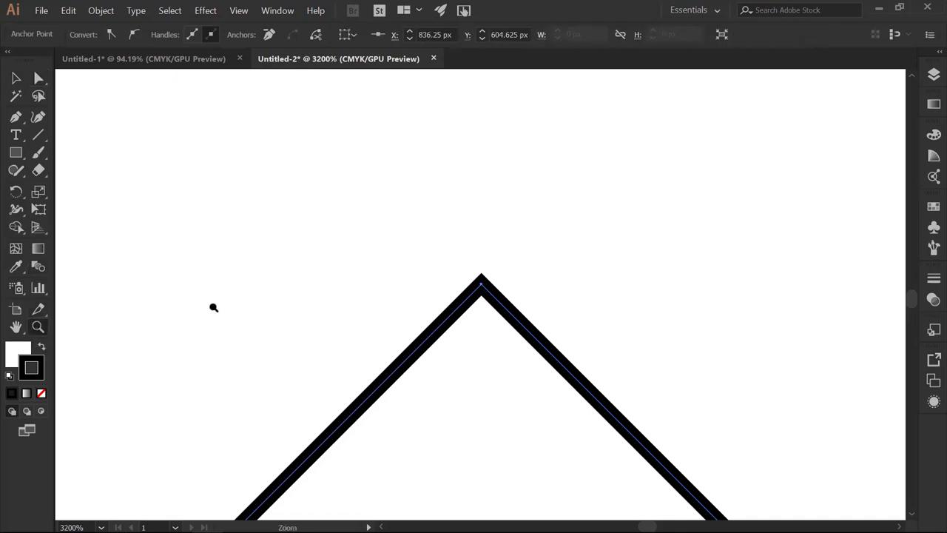
left_click(396, 239, "alt")
left_click(396, 239, "alt")
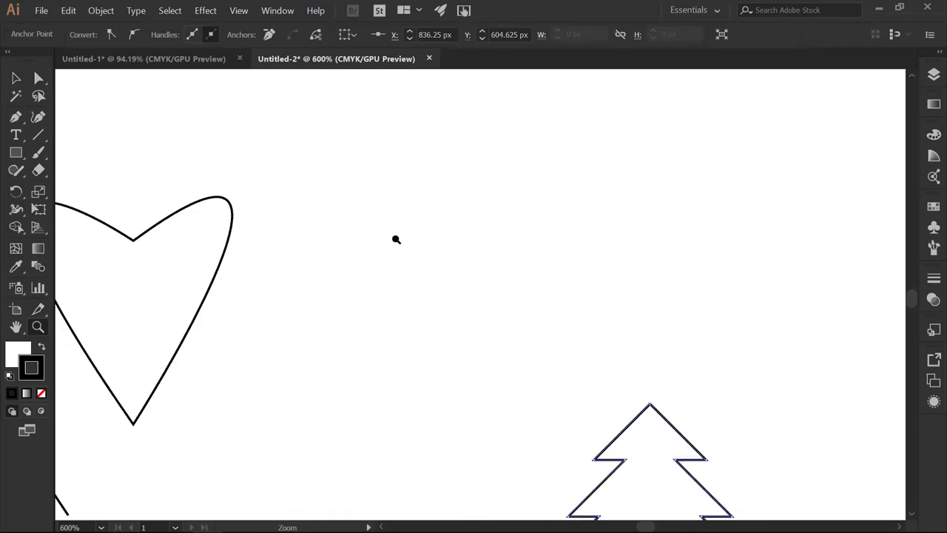
left_click(396, 239, "alt")
left_click(395, 239, "alt")
left_click(394, 239, "alt")
left_click(15, 77)
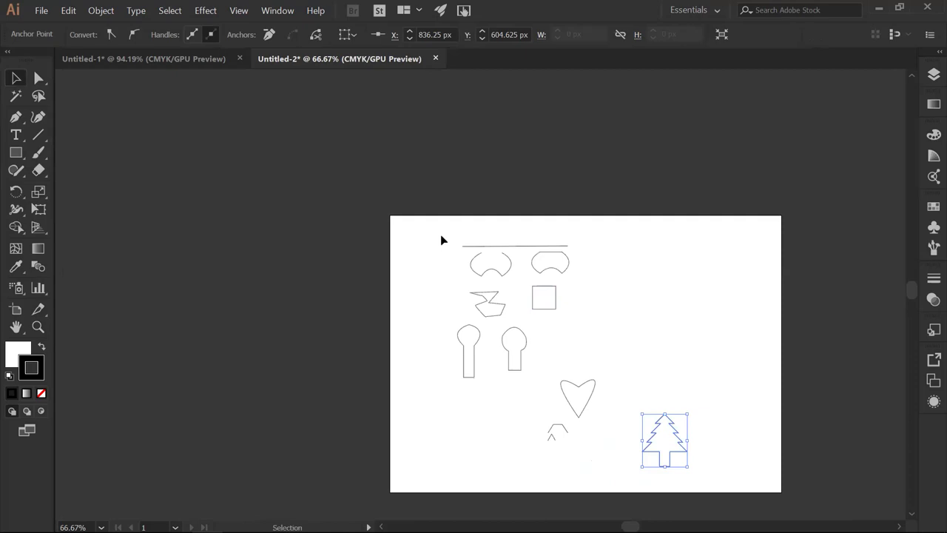
left_click_drag(440, 315, 721, 472)
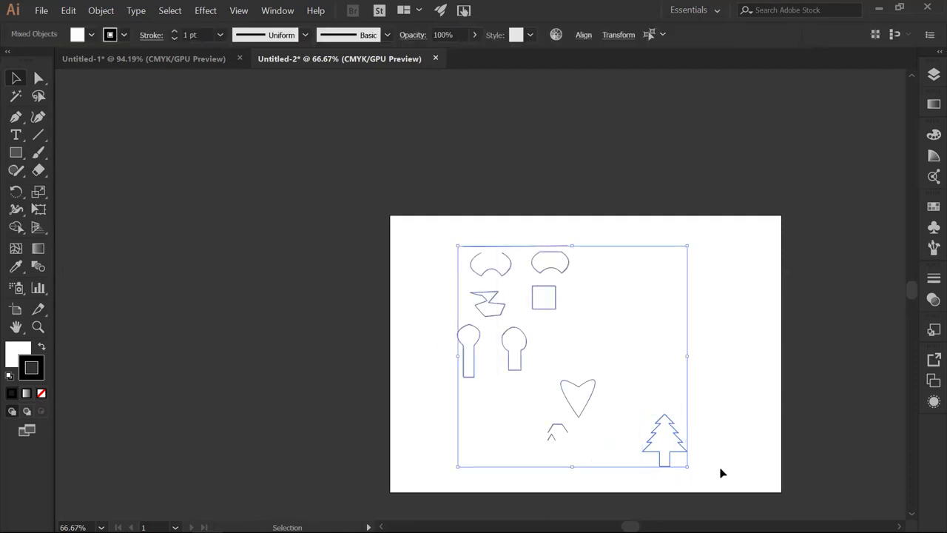
Step: Delete the selected practice shapes and check the reference ogee pattern in Untitled-1
key("Delete")
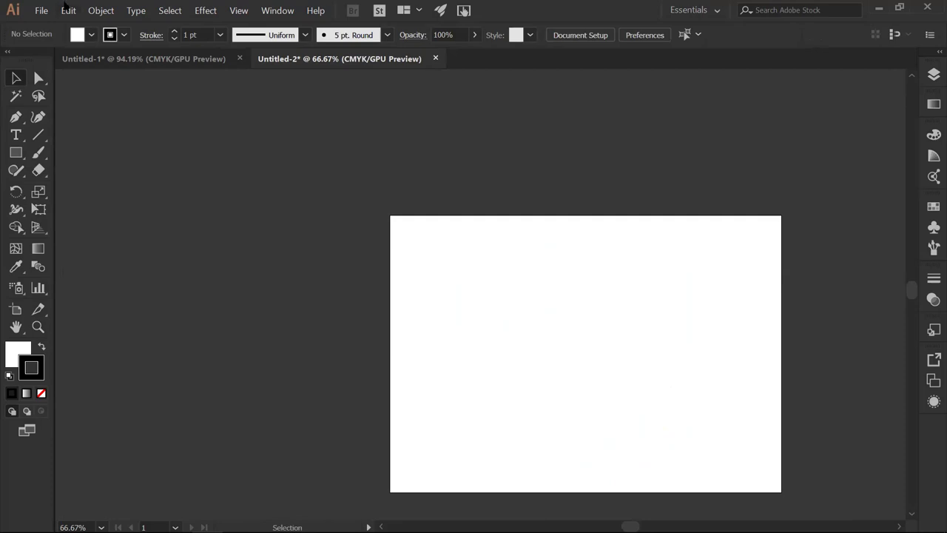
left_click(128, 61)
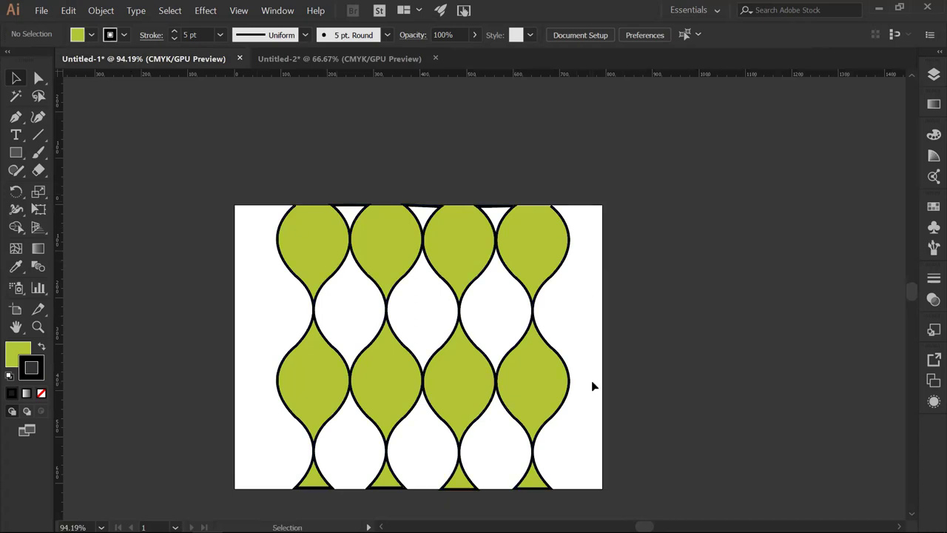
left_click(303, 61)
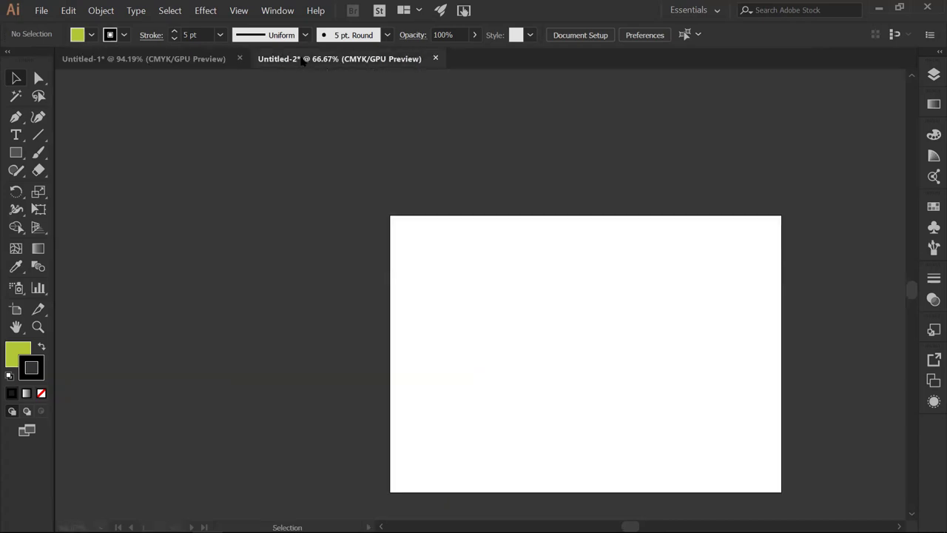
Step: Zoom Untitled-2 to 100% and pan the artboard to the right
left_click(39, 328)
left_click(661, 357)
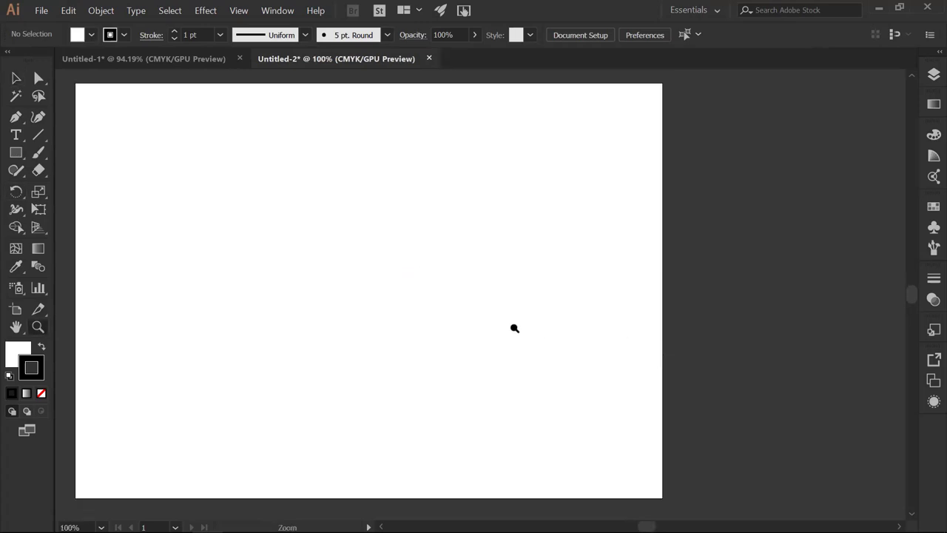
left_click_drag(278, 454, 383, 457)
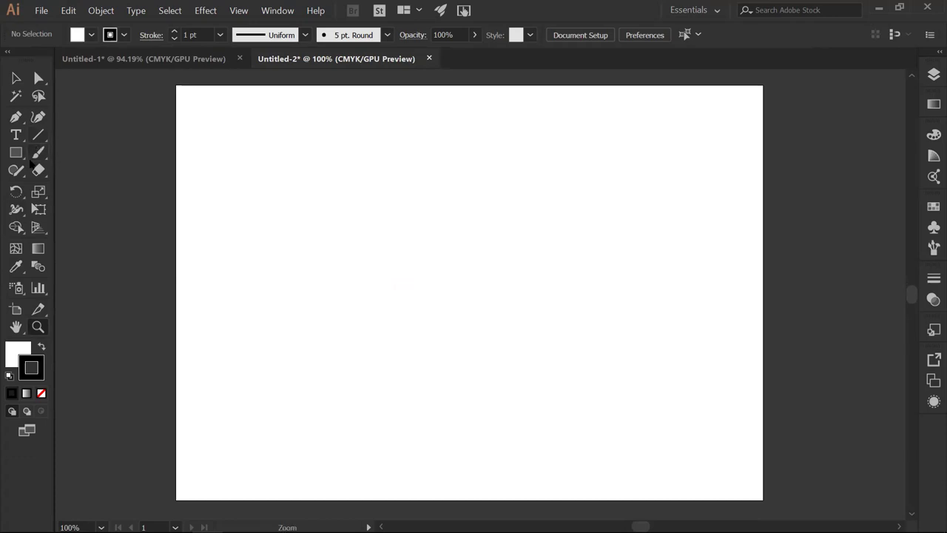
Step: Start a Pen path at the artboard's top edge with S-curved anchors, breaking each anchor's handle
left_click(16, 118)
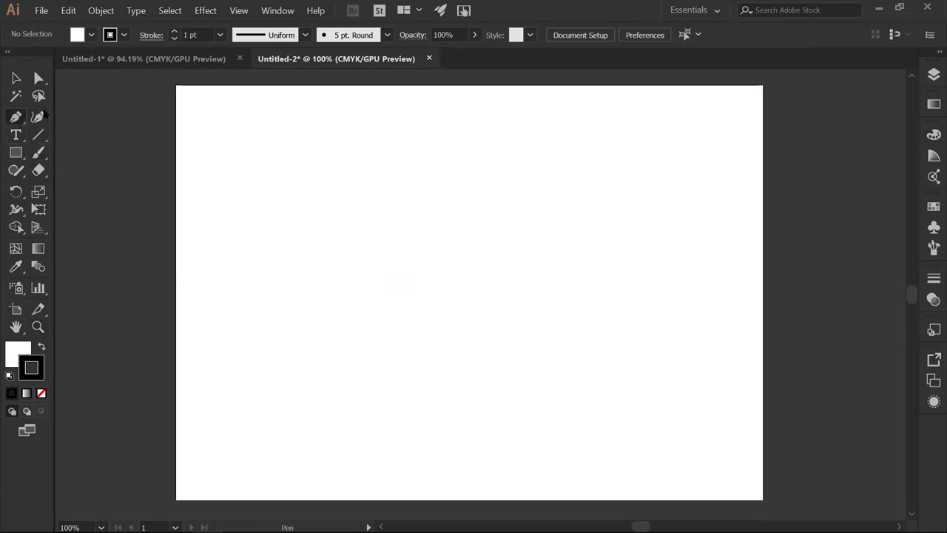
left_click(233, 86)
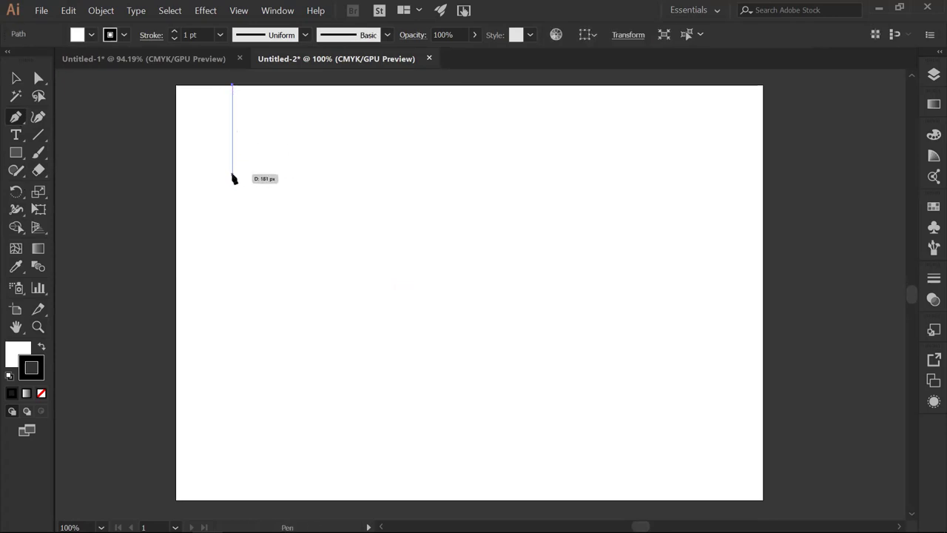
left_click(233, 193)
left_click_drag(238, 210, 292, 256)
left_click(233, 195)
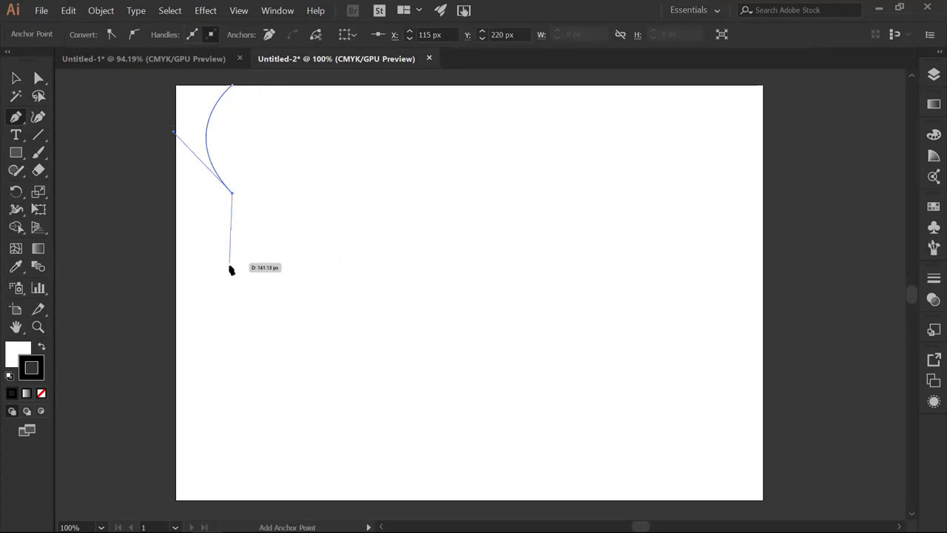
left_click(232, 303)
left_click_drag(231, 305, 185, 364)
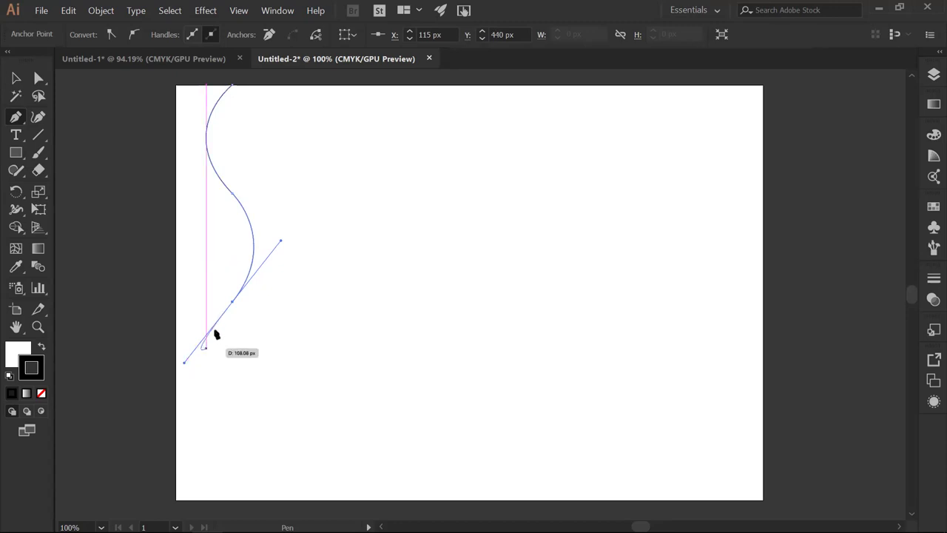
left_click(233, 302)
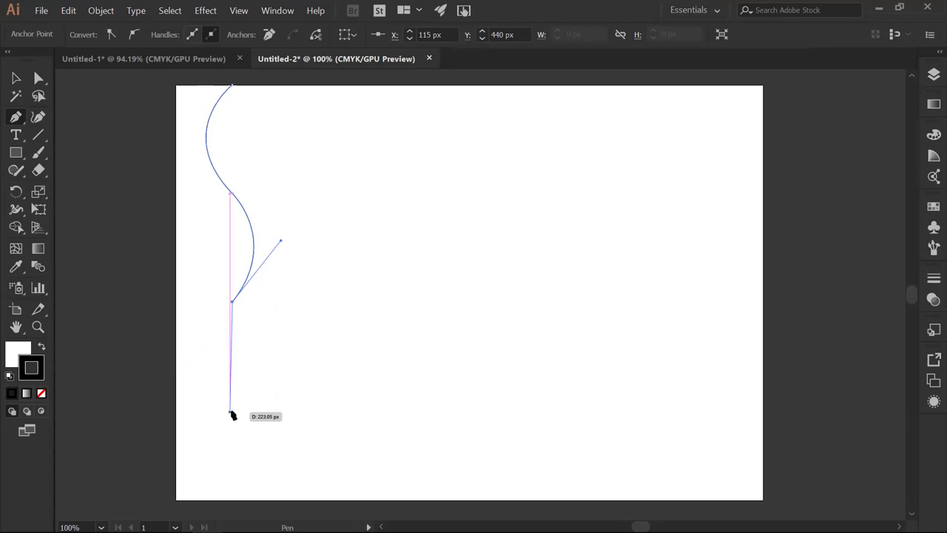
Step: Add the lower curved anchors past the bottom edge, then deselect the finished wave
left_click_drag(230, 411, 277, 470)
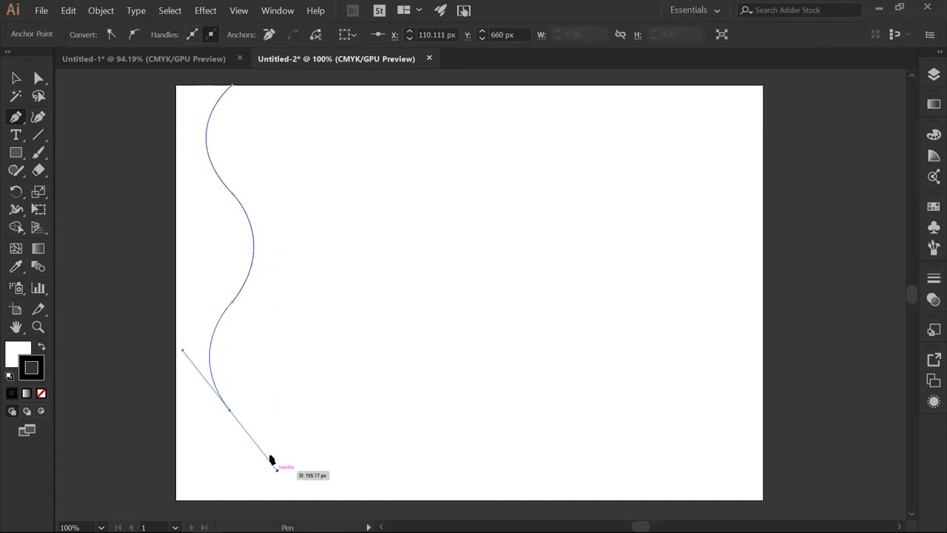
left_click(230, 411)
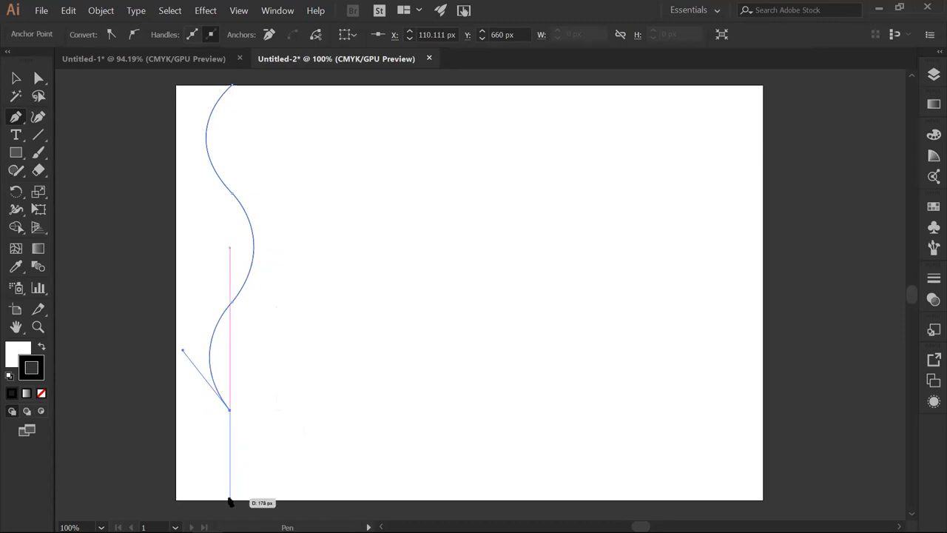
left_click_drag(230, 503, 190, 458)
key("ctrl+z")
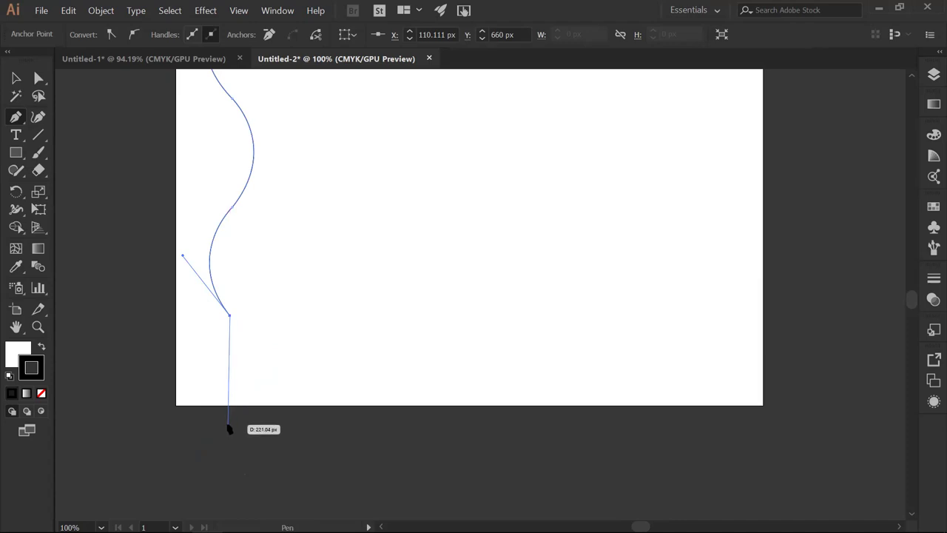
left_click_drag(229, 422, 188, 479)
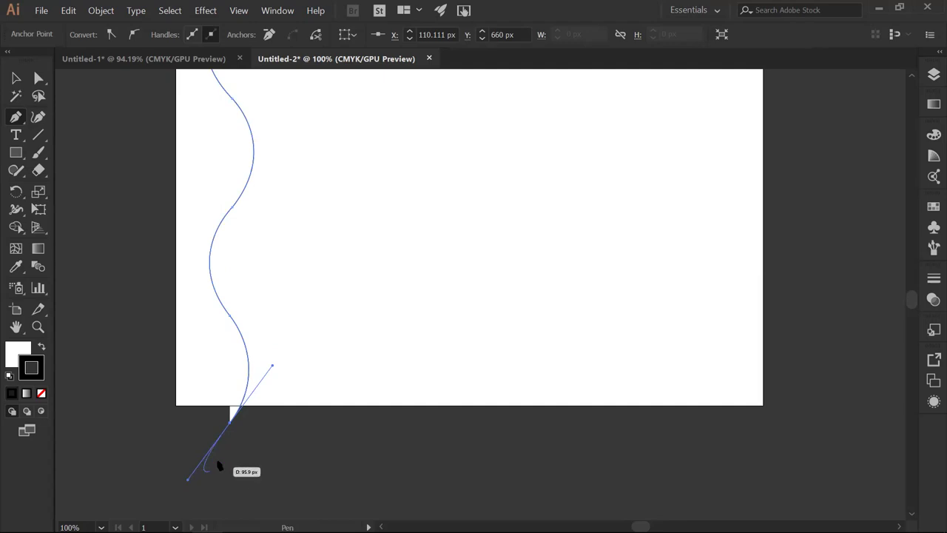
left_click(230, 422)
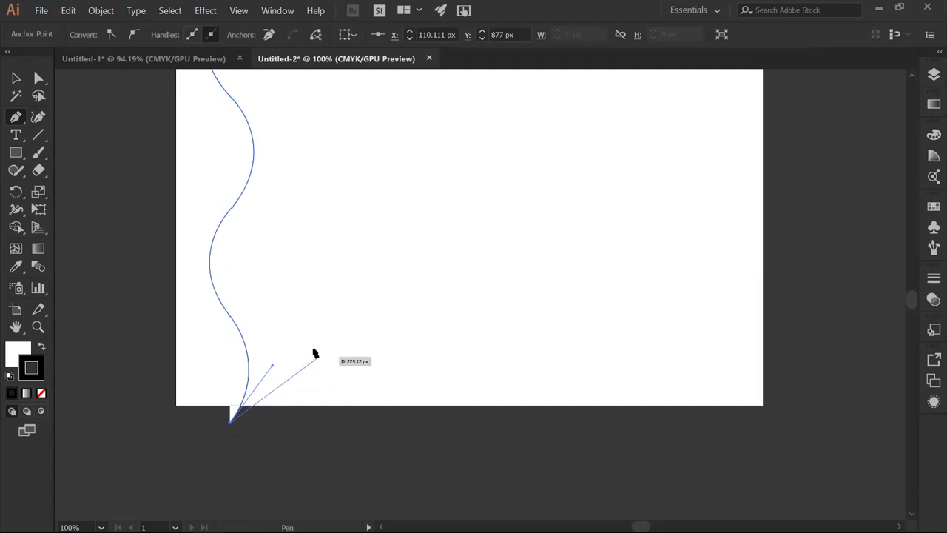
left_click(16, 77)
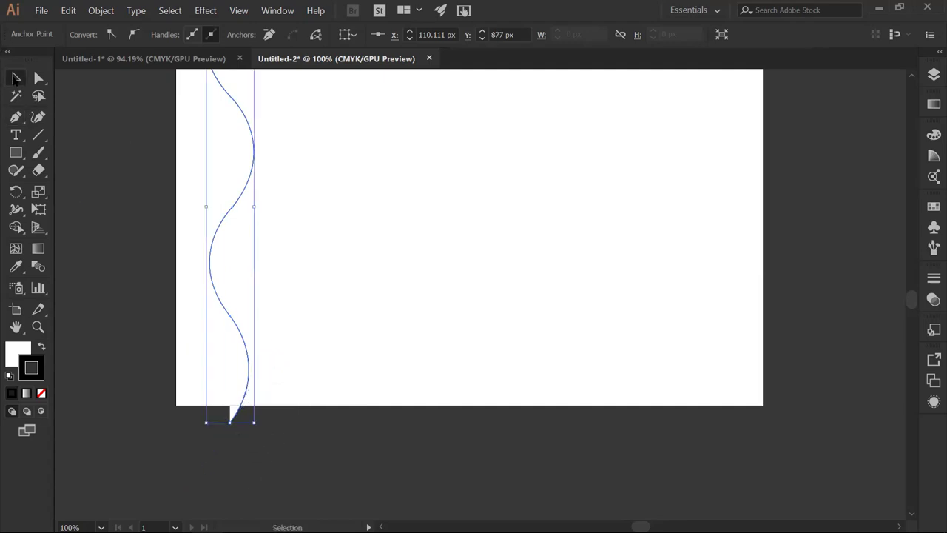
left_click(302, 219)
left_click_drag(259, 267, 292, 299)
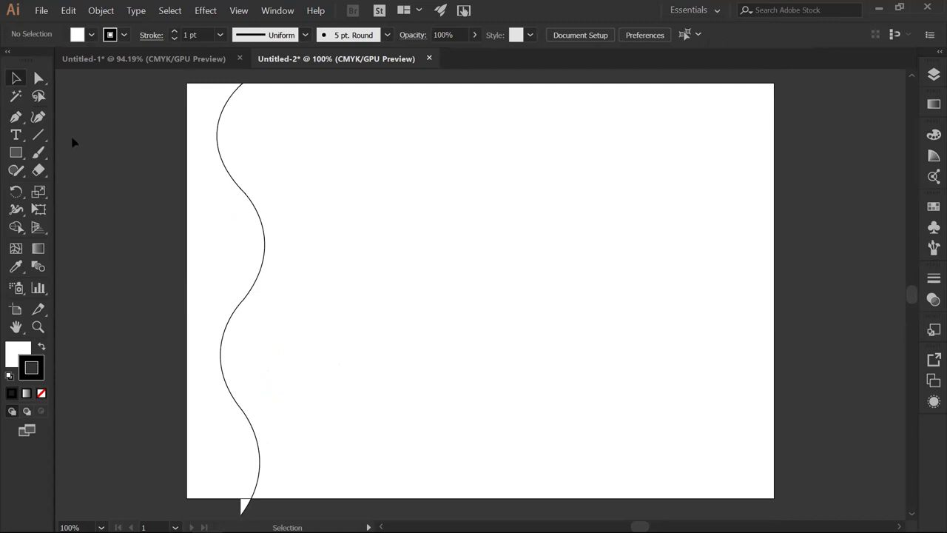
Step: Show rulers and place a visible vertical guide at the wave's left edge
key("ctrl+r")
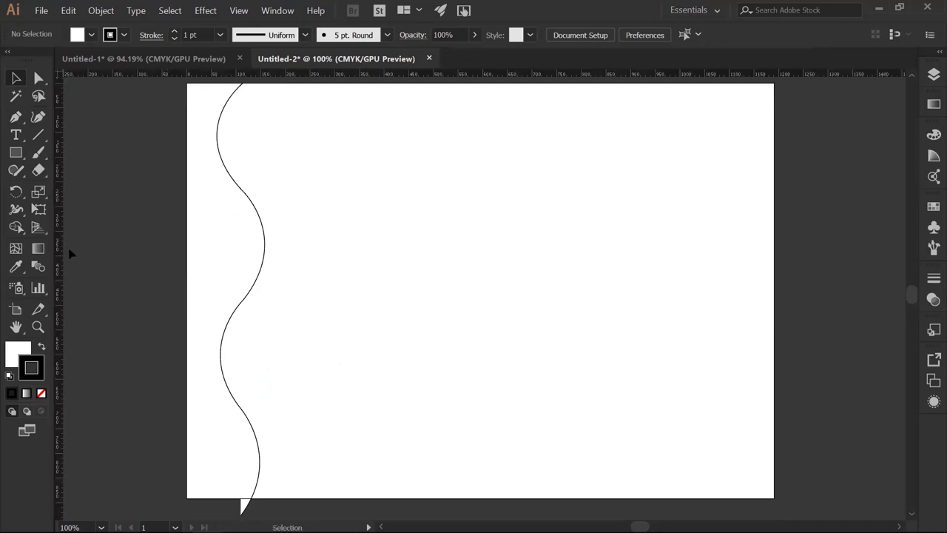
left_click_drag(65, 236, 217, 251)
key("ctrl+z")
left_click_drag(58, 215, 218, 224)
right_click(218, 225)
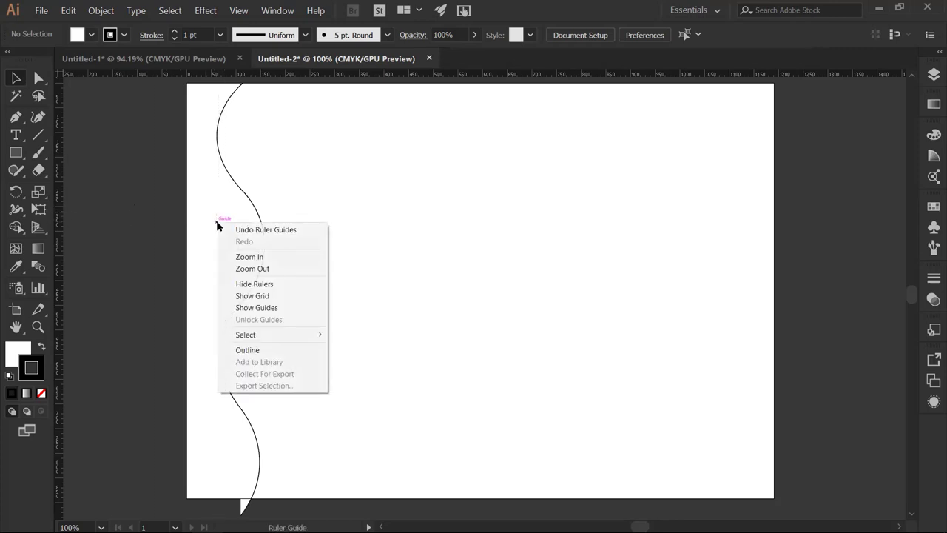
left_click(249, 307)
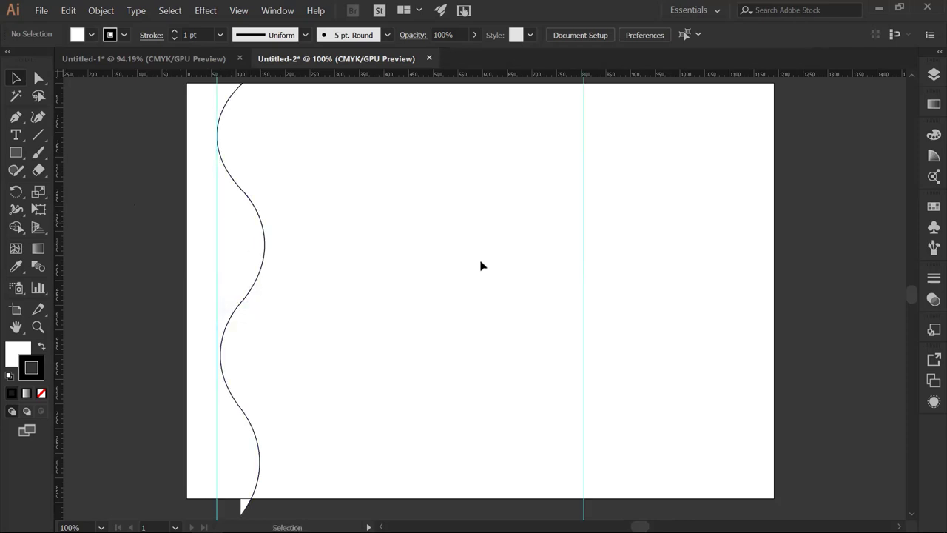
Step: Drag the right vertical guide left until it touches the wave's right-hand crests
right_click(584, 218)
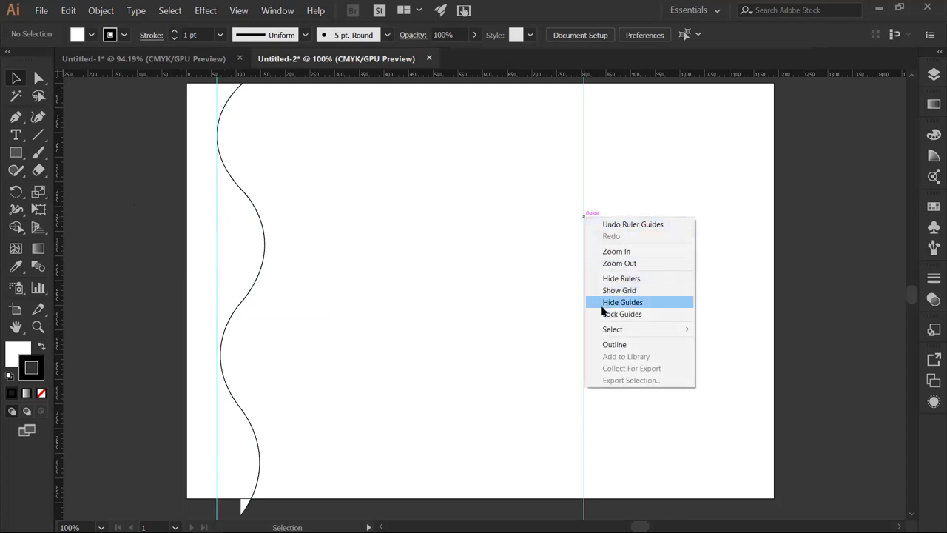
left_click(583, 186)
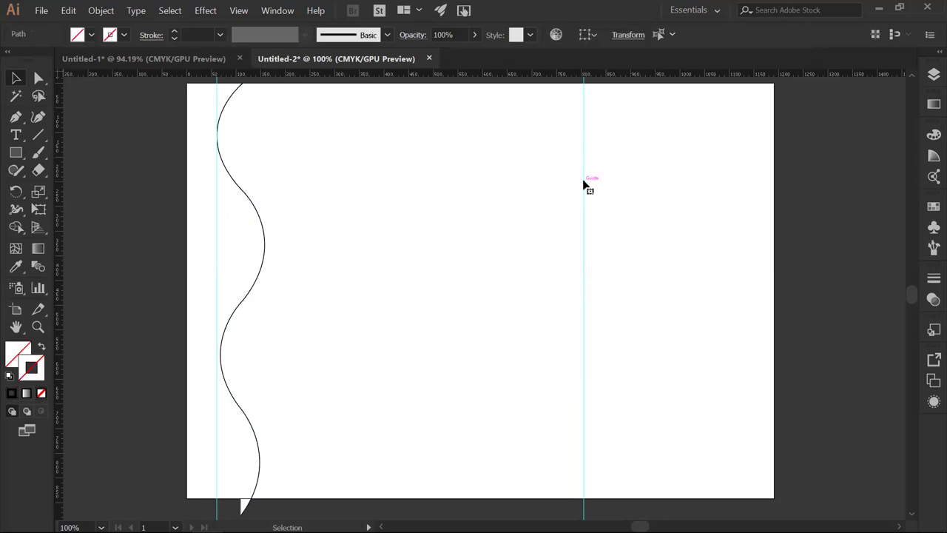
left_click_drag(577, 217, 264, 220)
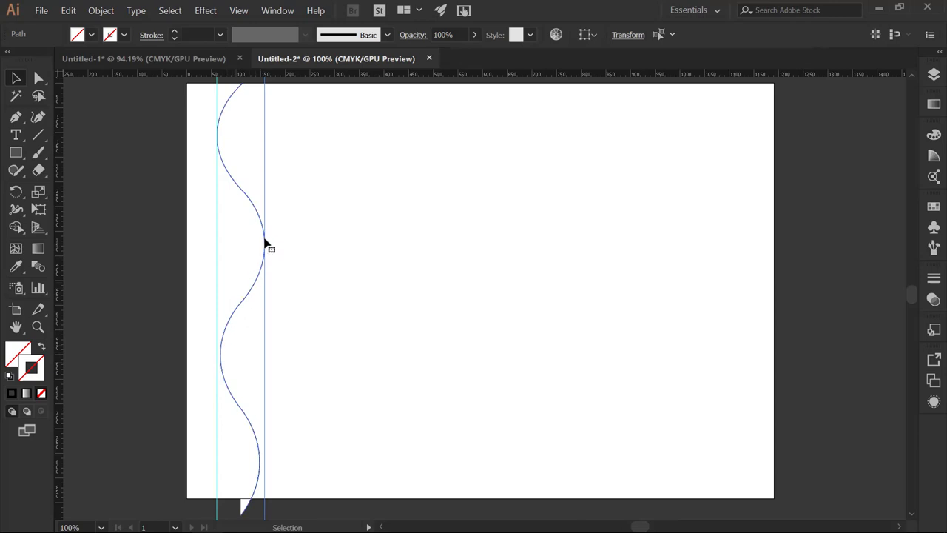
Step: Adjust the direction handles of the wave's lower curves so they swing evenly between the guides
left_click(264, 470)
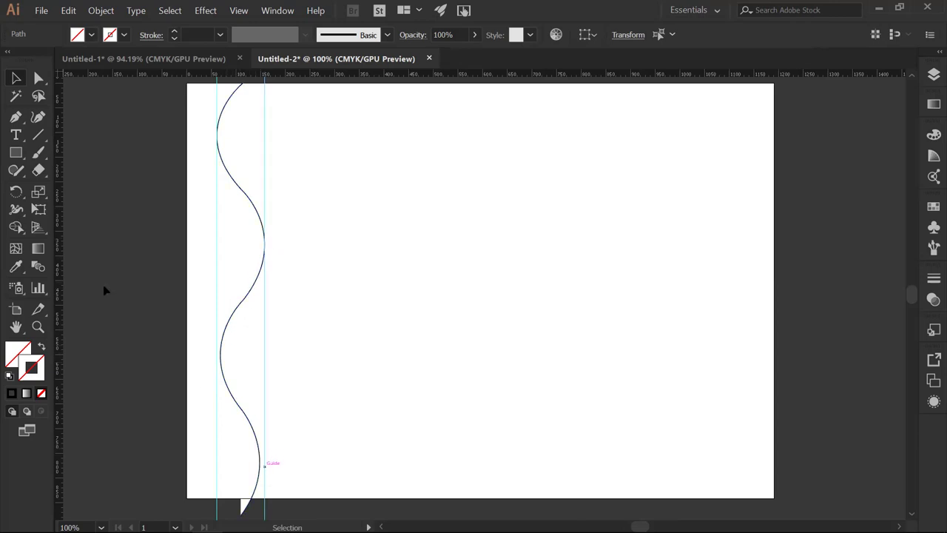
left_click(41, 80)
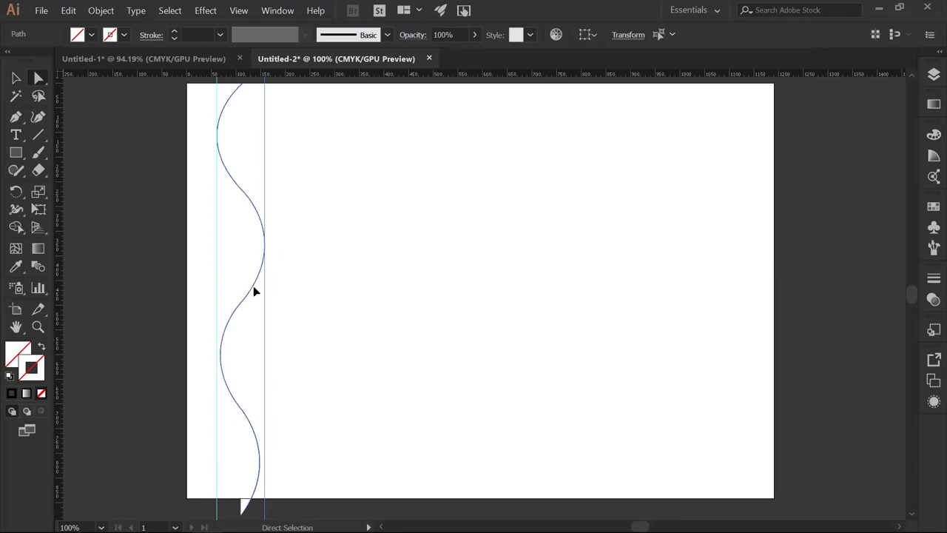
left_click(222, 357)
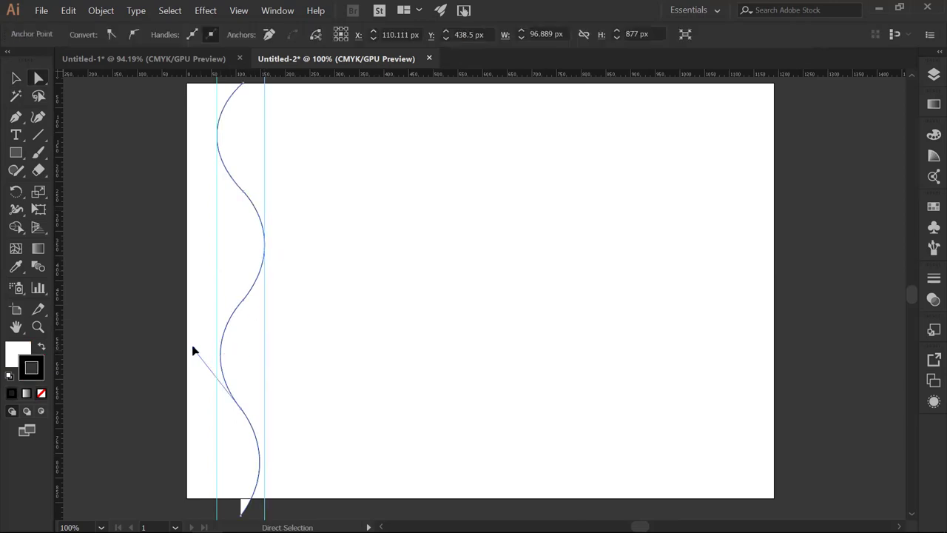
left_click_drag(194, 350, 188, 353)
left_click(263, 465)
left_click_drag(284, 460, 291, 472)
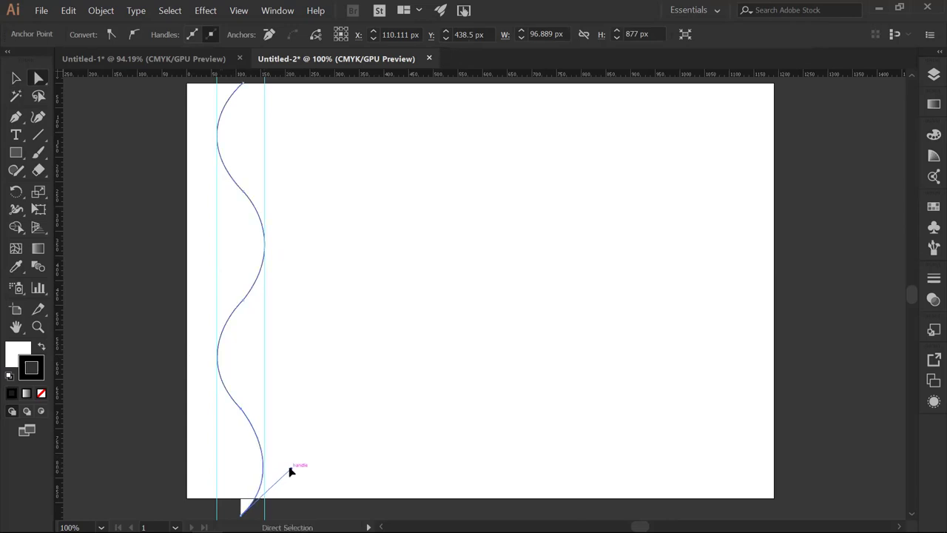
left_click_drag(291, 468, 293, 470)
Step: Deselect the path and hide the guides
left_click(299, 344)
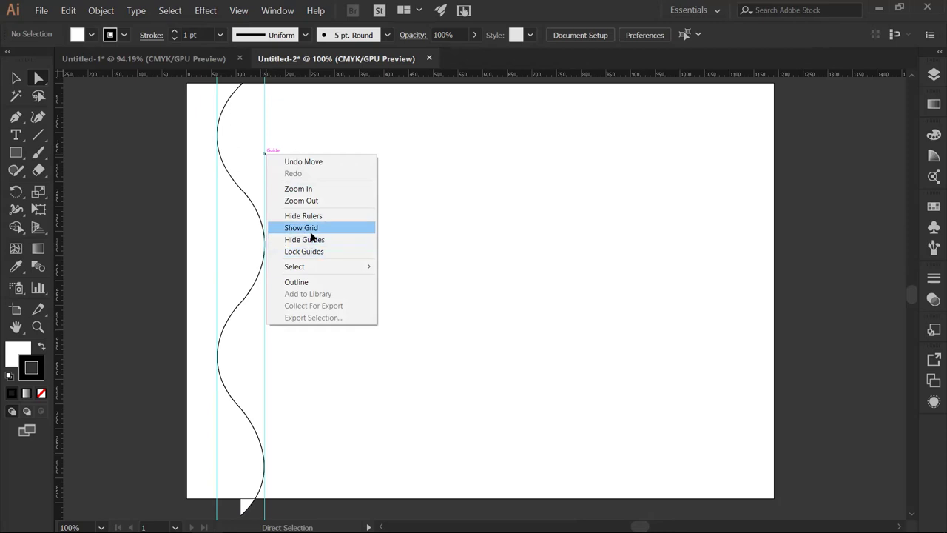
left_click(324, 239)
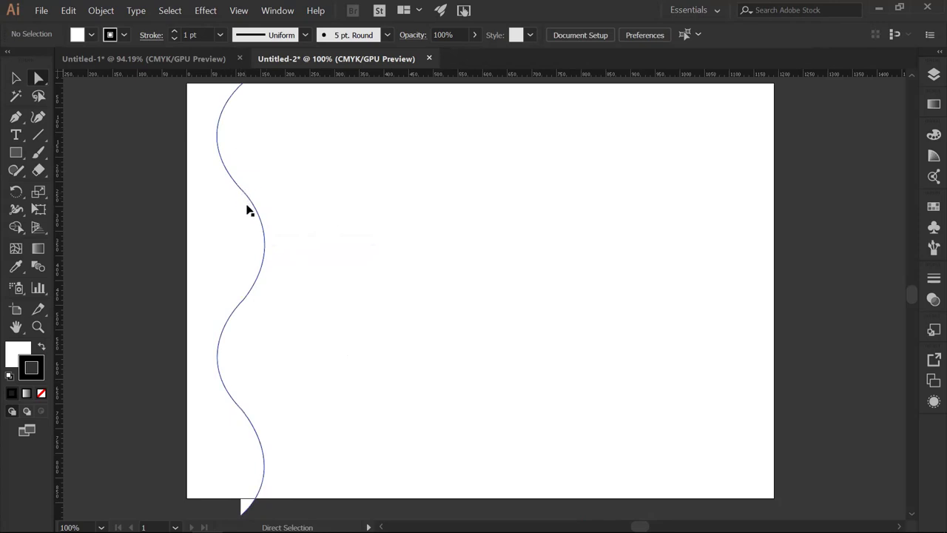
left_click(15, 79)
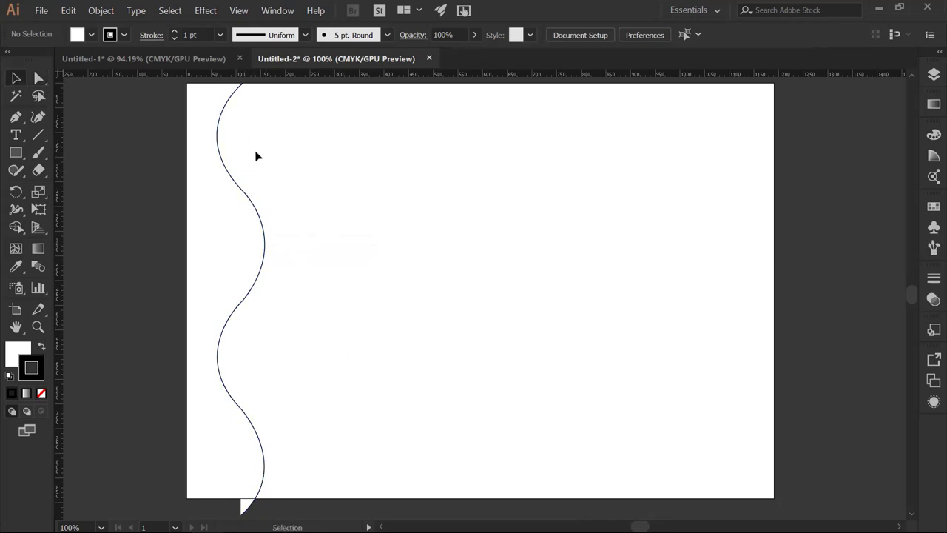
Step: Drag the wave's bottom bounding-box handles so it spans the artboard's full 842 px height
left_click(240, 189)
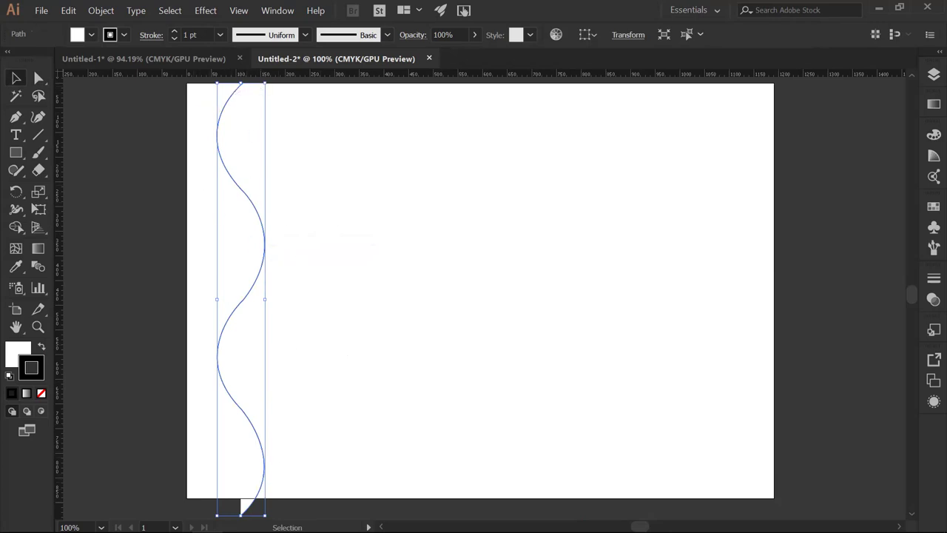
key("space")
mouse_move(336, 380)
left_mouse_down()
mouse_move(420, 262)
mouse_move(369, 302)
mouse_move(342, 368)
left_mouse_up()
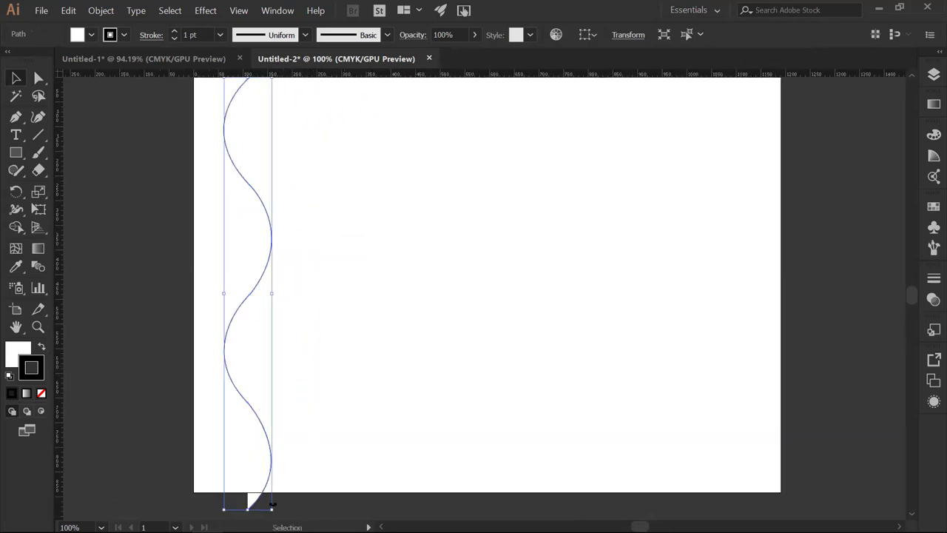
left_click_drag(270, 510, 267, 501)
left_click_drag(223, 480, 210, 492)
mouse_move(364, 243)
left_mouse_down()
mouse_move(365, 268)
mouse_move(369, 242)
left_mouse_up()
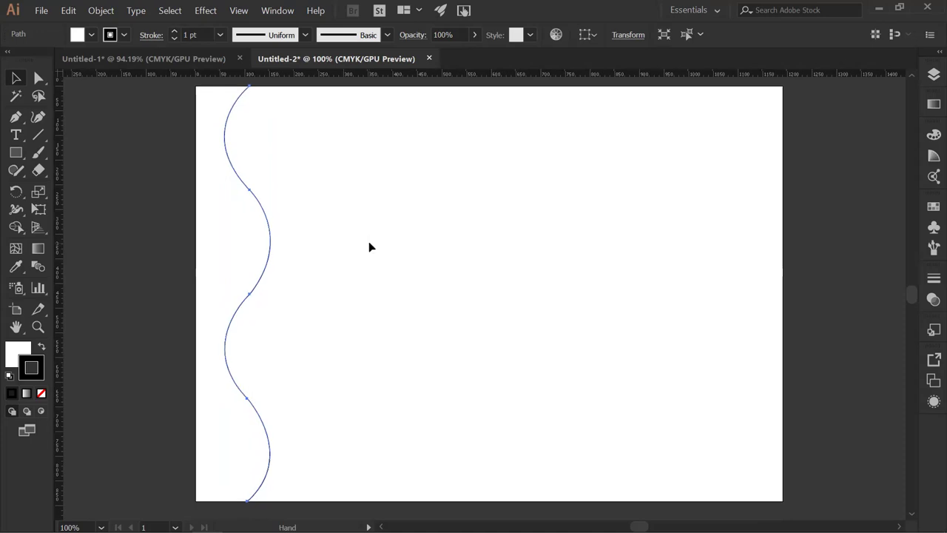
left_click(379, 242)
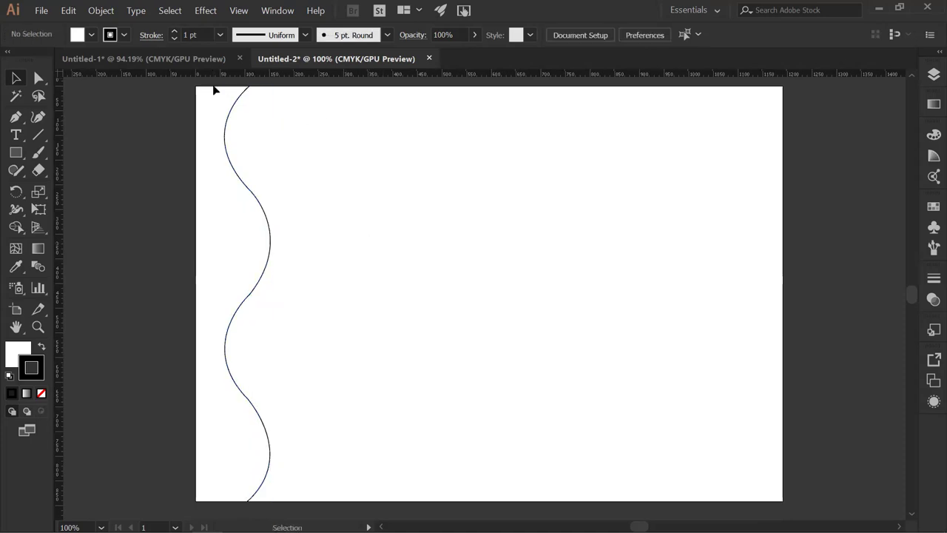
left_click(259, 205)
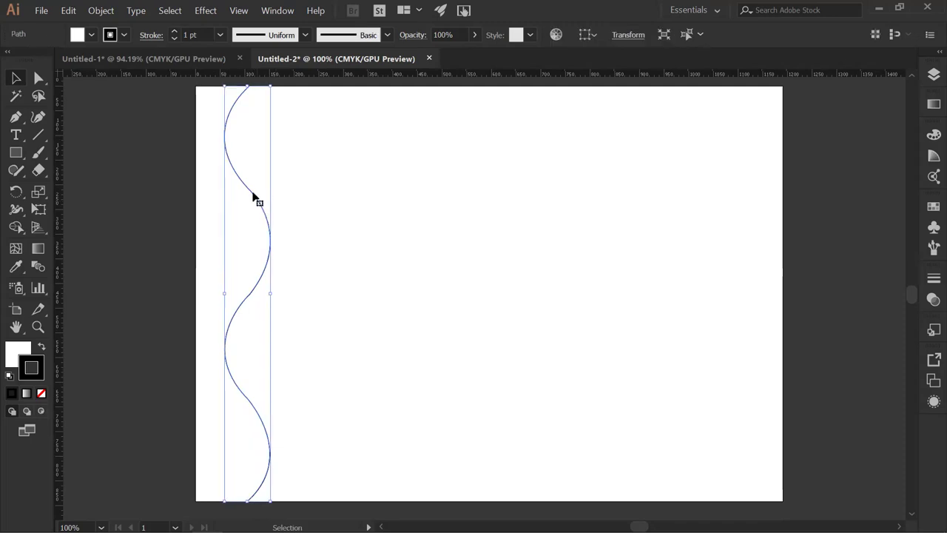
Step: Reflect a vertical copy of the wave and slide it right until its crests touch the original
right_click(251, 192)
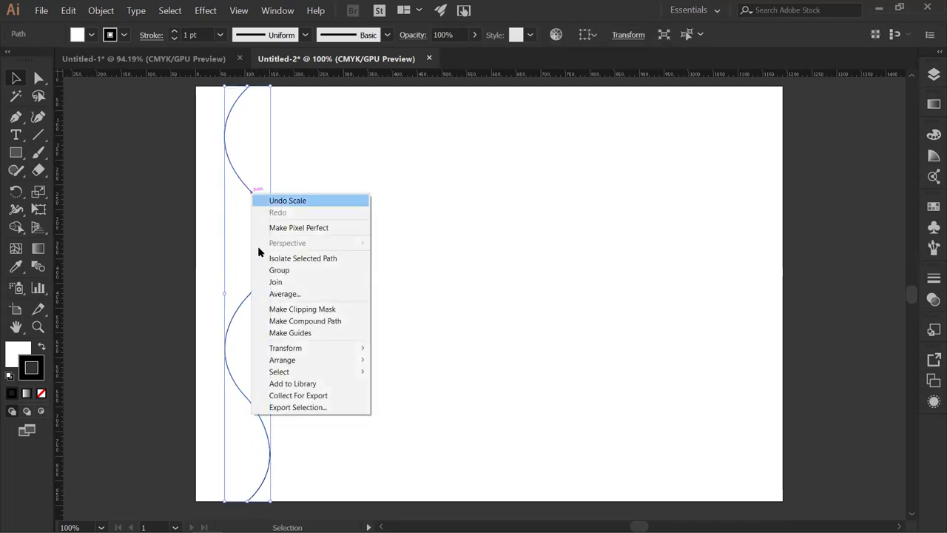
mouse_move(356, 351)
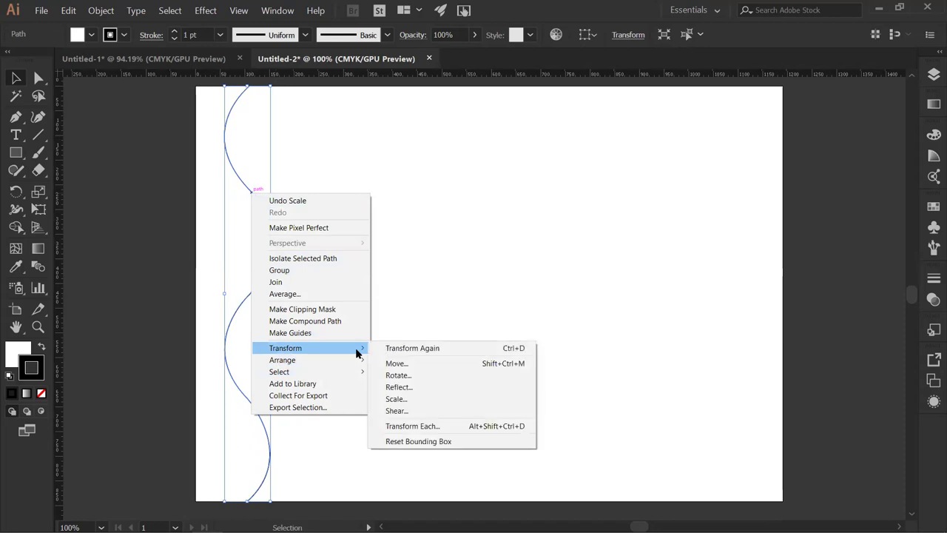
left_click(407, 388)
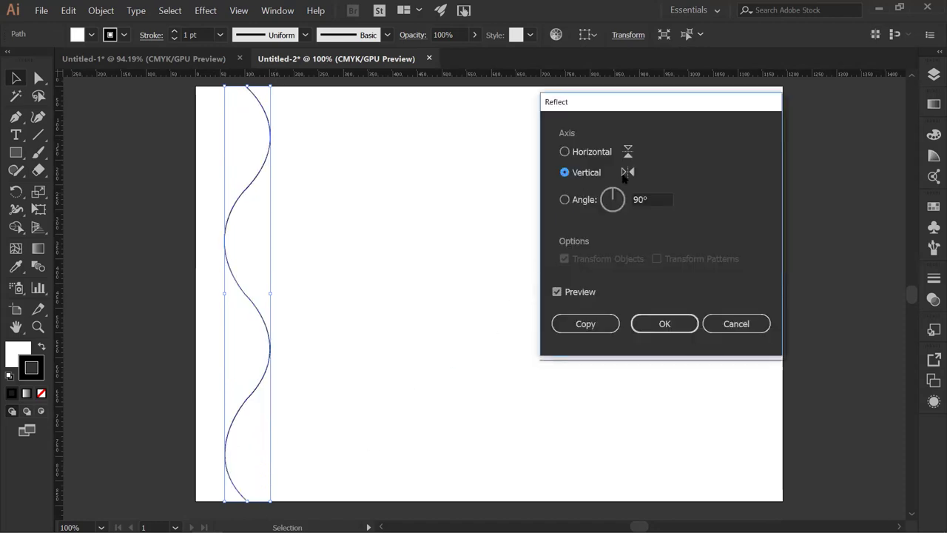
left_click(585, 325)
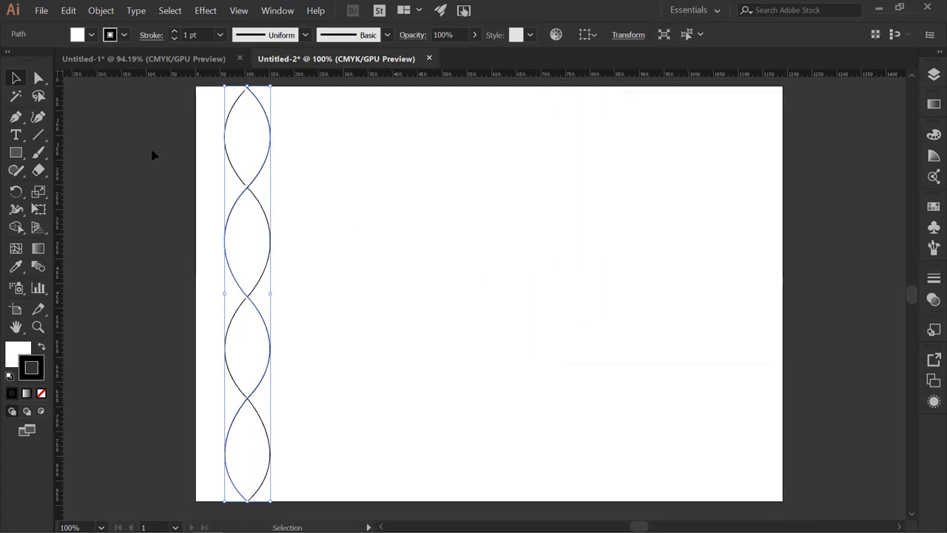
left_click_drag(253, 186, 293, 191)
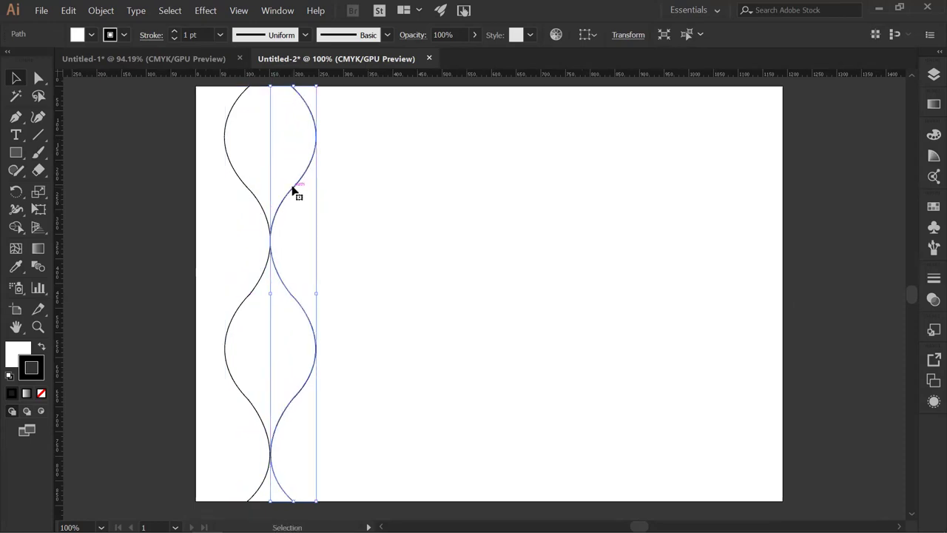
Step: Deselect, then marquee-select the original wave and its mirrored copy together
left_click(379, 258)
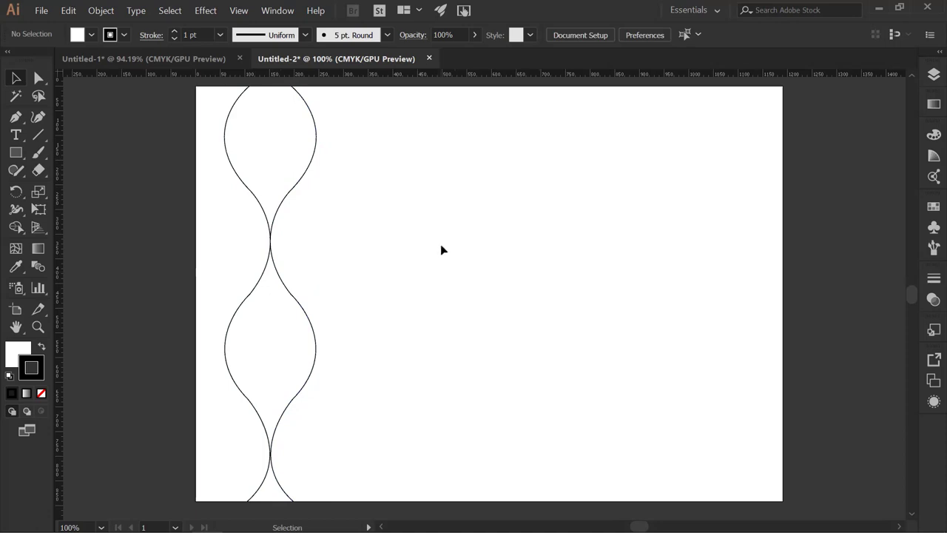
left_click_drag(215, 92, 348, 464)
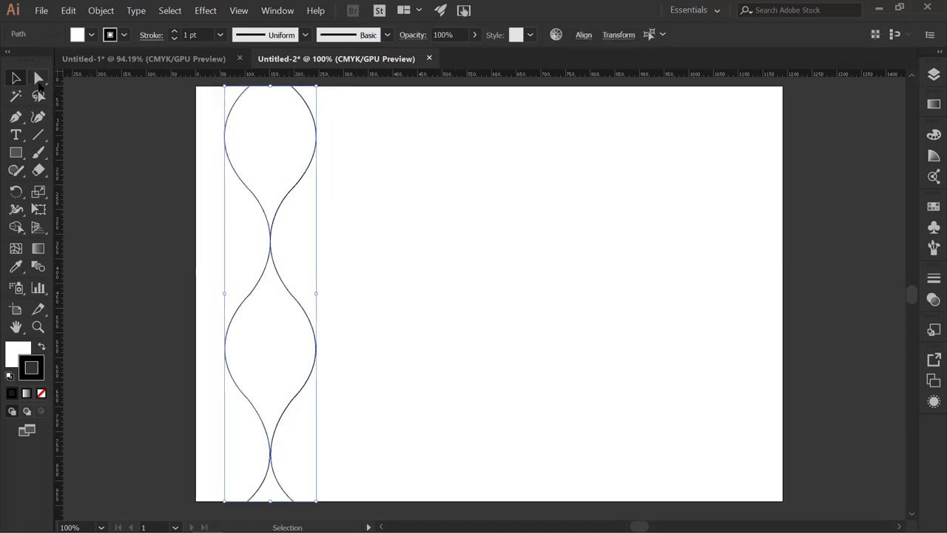
Step: Join the two wave paths' meeting ends with Direct Selection, undoing a stray reshape
left_click(39, 79)
left_click_drag(207, 179, 321, 464)
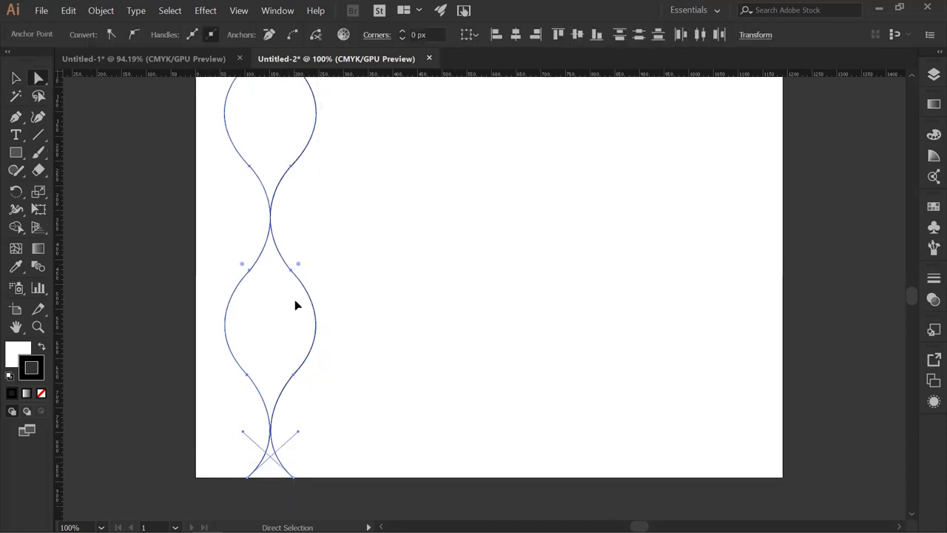
right_click(270, 225)
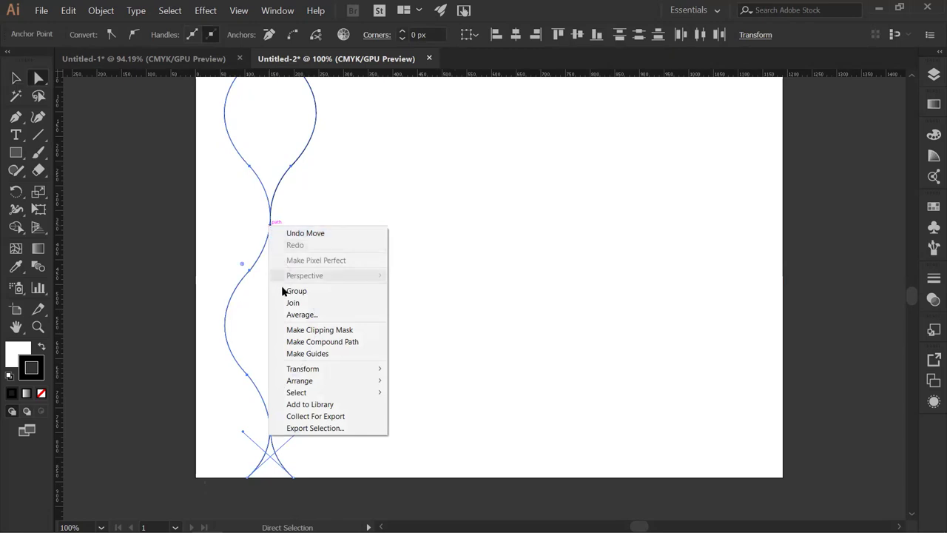
left_click(290, 303)
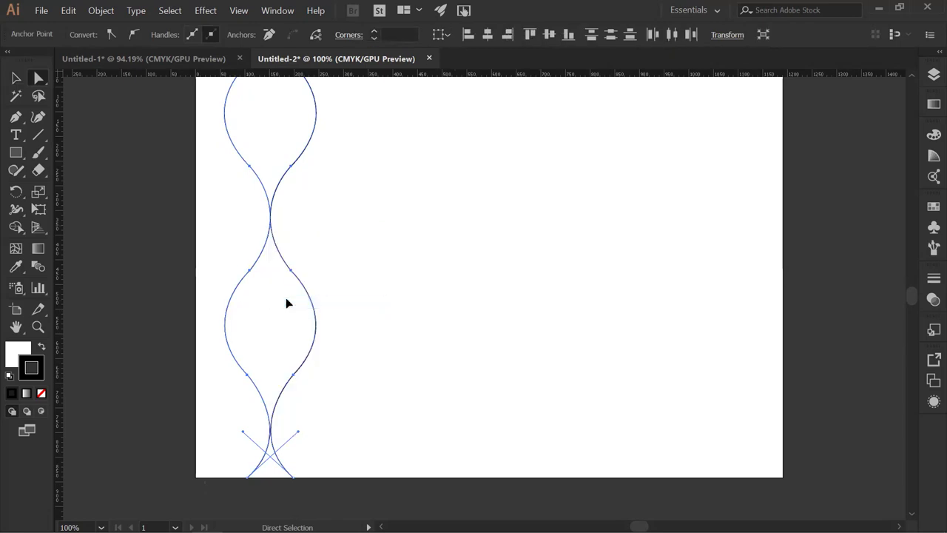
left_click(354, 336)
left_click_drag(300, 284, 407, 309)
key("ctrl+z")
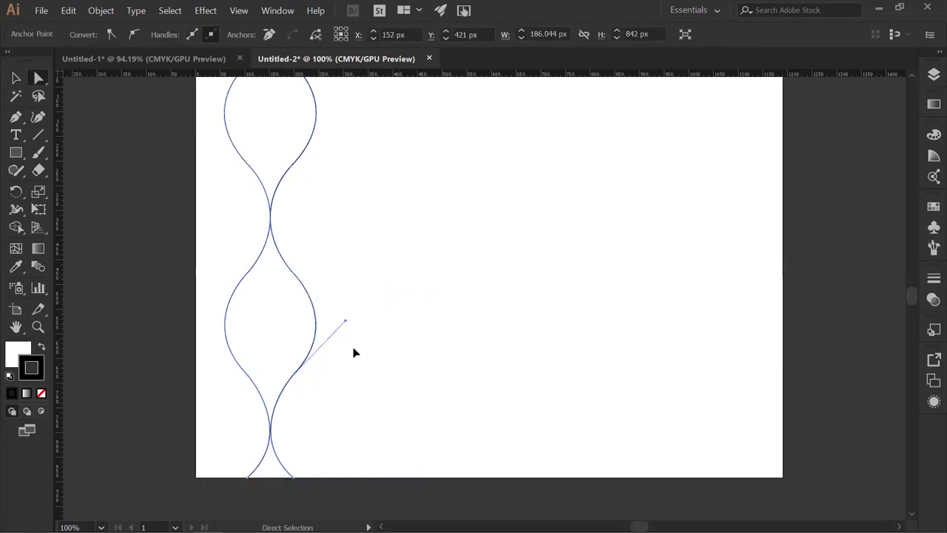
Step: Undo a trial move so the wavy column returns left, then marquee-select the whole column
scroll(353, 353, "right", 2)
key("ctrl+z")
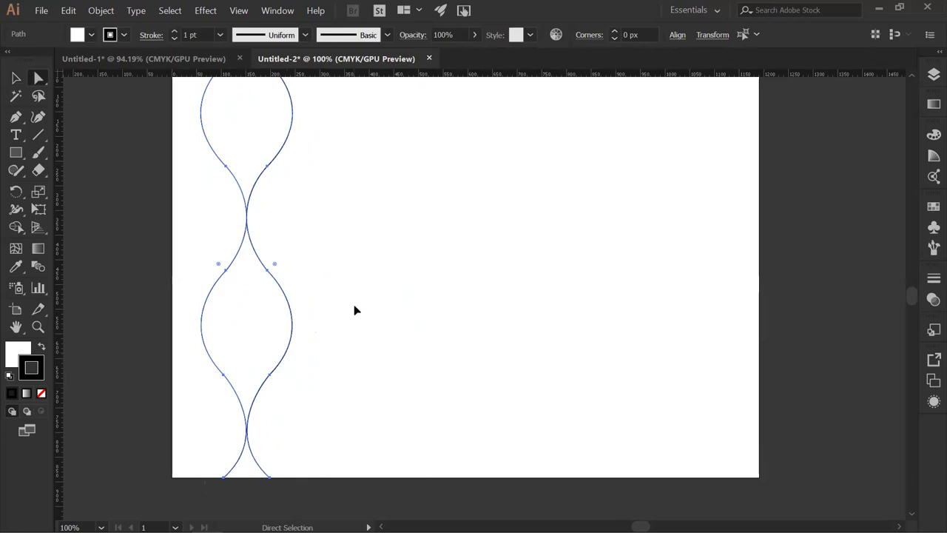
left_click_drag(360, 268, 412, 283)
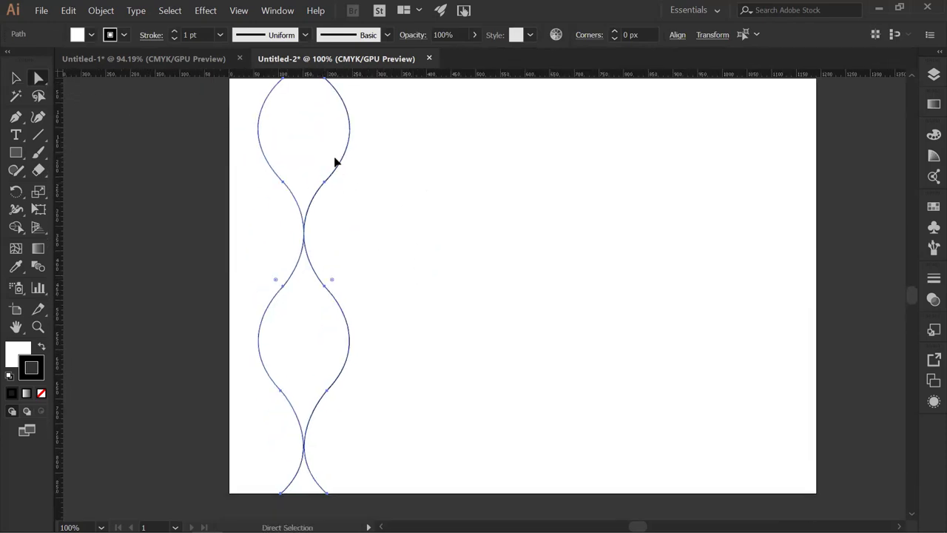
left_click_drag(343, 158, 407, 161)
left_click_drag(373, 212, 335, 239)
key("ctrl+z")
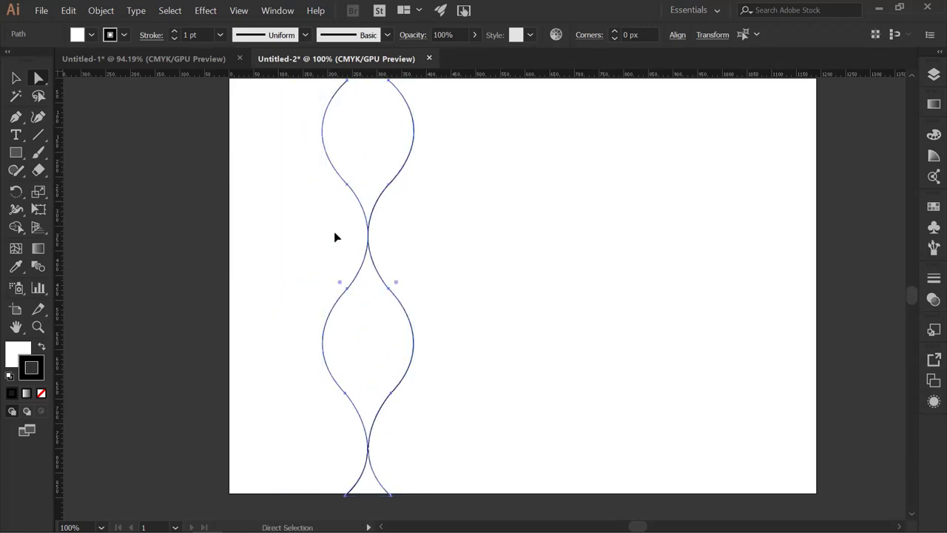
key("ctrl+z")
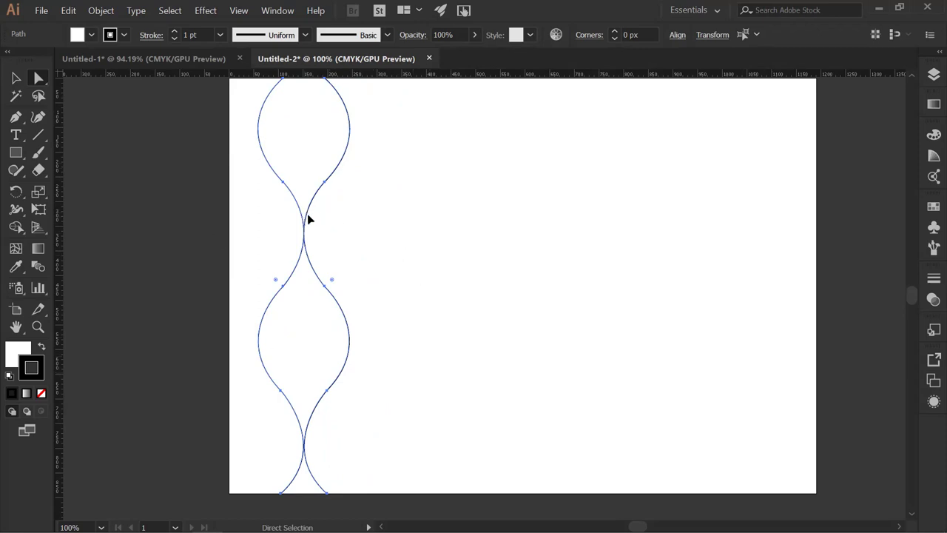
left_click_drag(417, 255, 400, 245)
left_click_drag(226, 97, 393, 491)
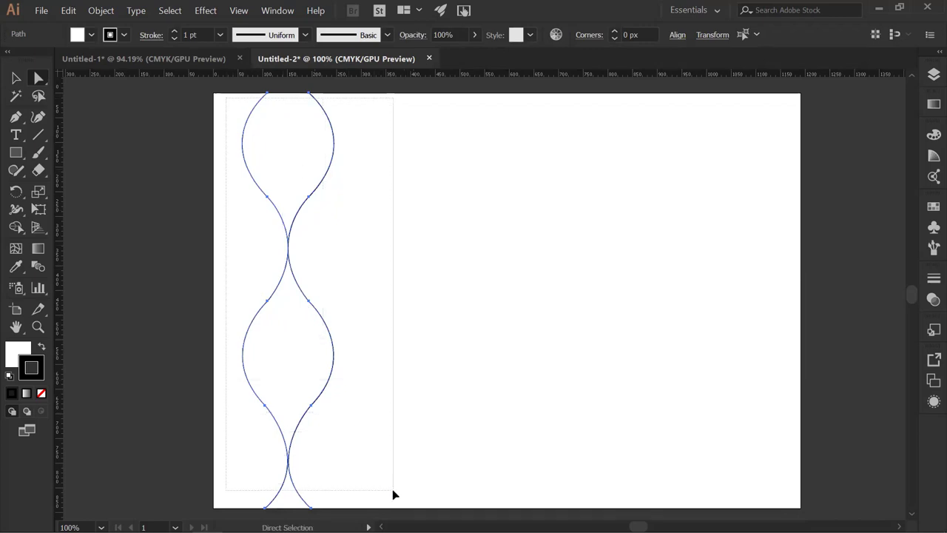
Step: Copy the wavy column and paste a second copy interlocking beside the first
left_click_drag(393, 491, 392, 491)
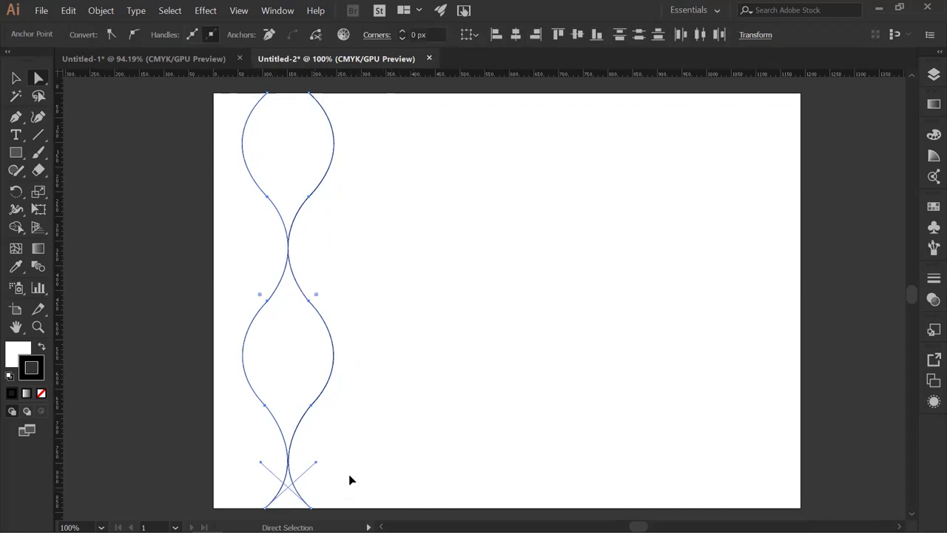
key("ctrl")
key("ctrl")
key("ctrl+v")
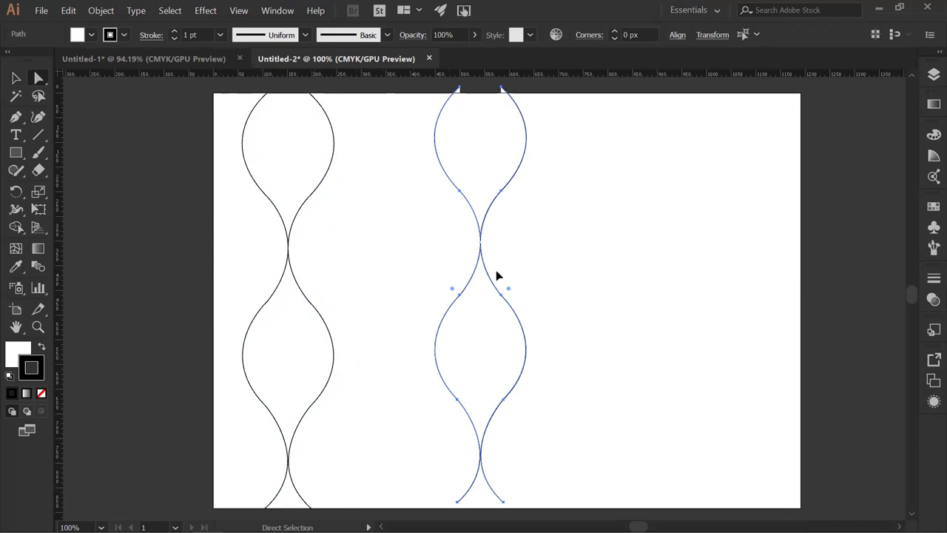
mouse_move(472, 258)
left_mouse_down()
mouse_move(406, 267)
mouse_move(380, 253)
left_mouse_up()
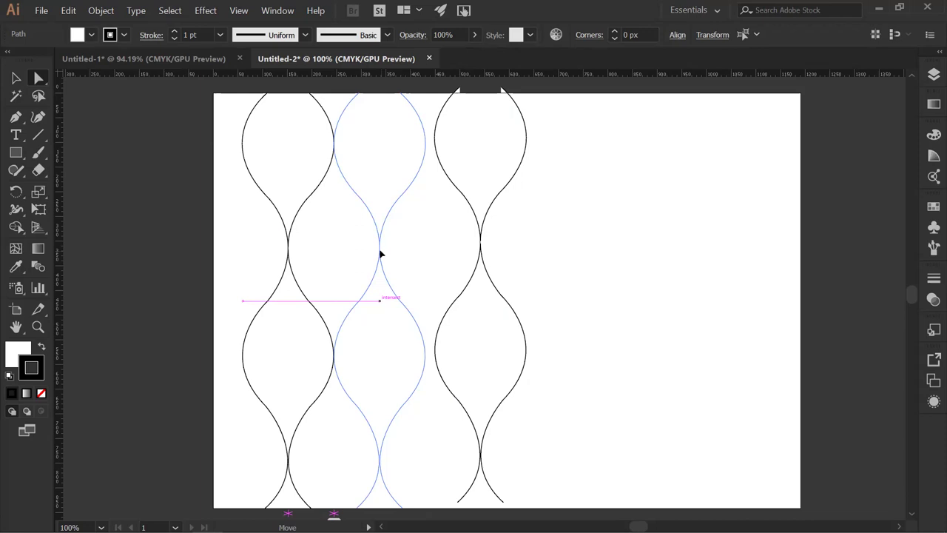
left_click_drag(380, 253, 380, 254)
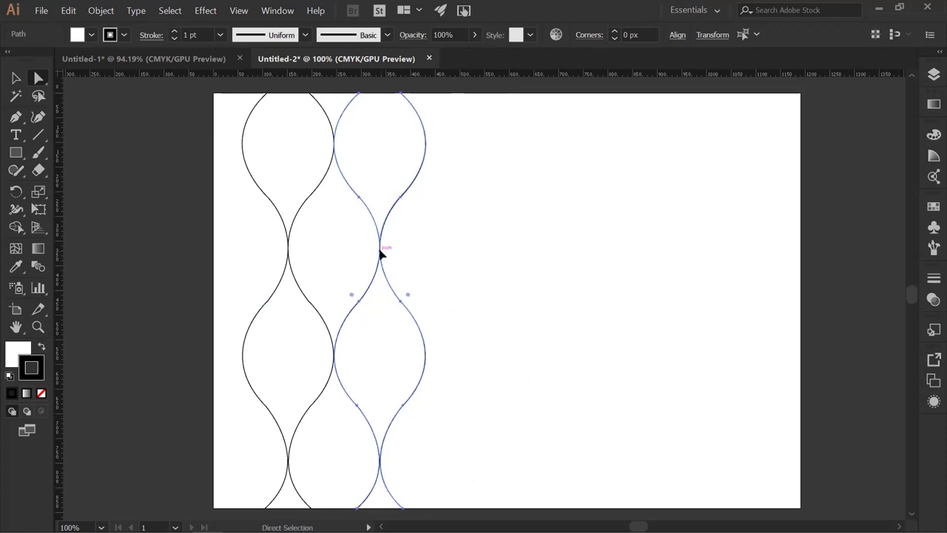
left_click(434, 266)
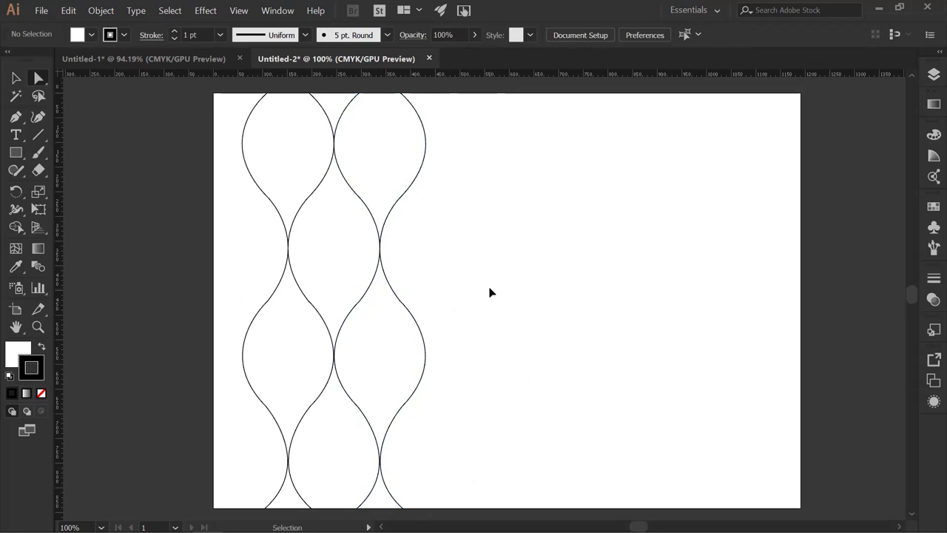
Step: Paste and position further copies as the third and fourth wavy columns
key("ctrl+v")
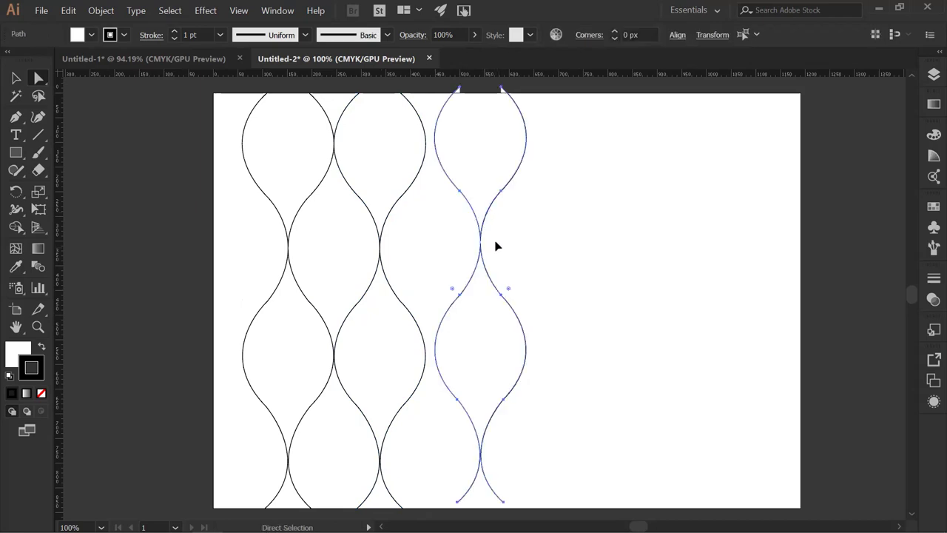
left_click_drag(482, 235, 471, 245)
key("ctrl+z")
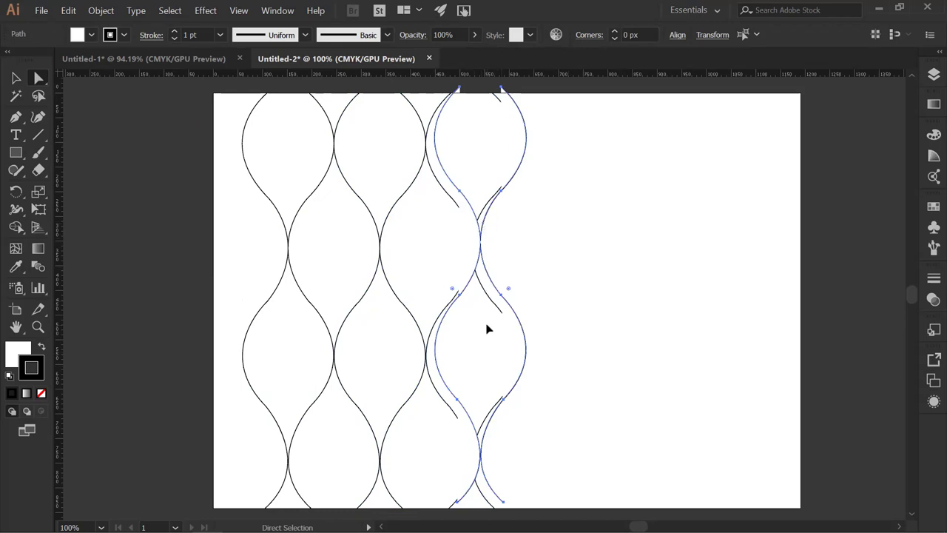
key("ctrl+shift+z")
left_click(548, 281)
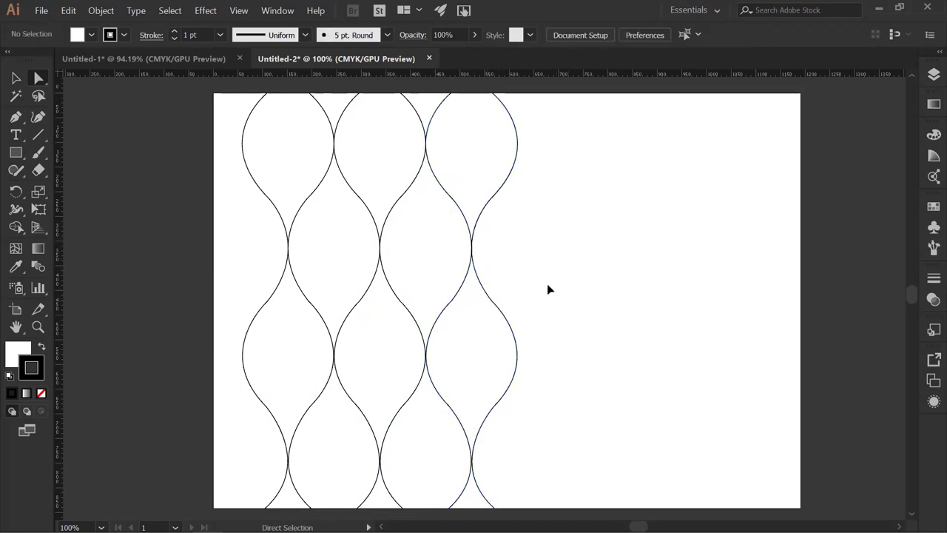
key("ctrl+z")
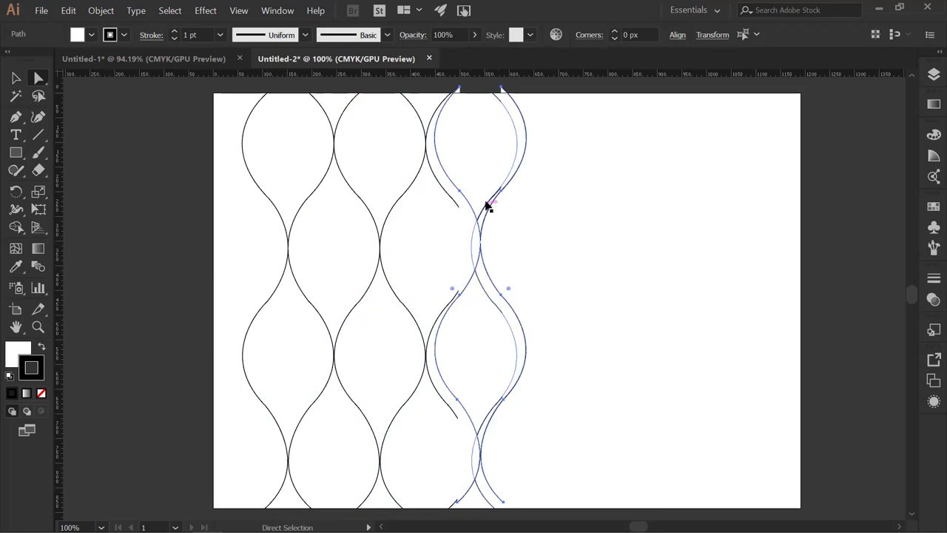
mouse_move(480, 238)
left_mouse_down()
mouse_move(582, 239)
mouse_move(560, 254)
mouse_move(586, 266)
left_mouse_up()
left_click(626, 257)
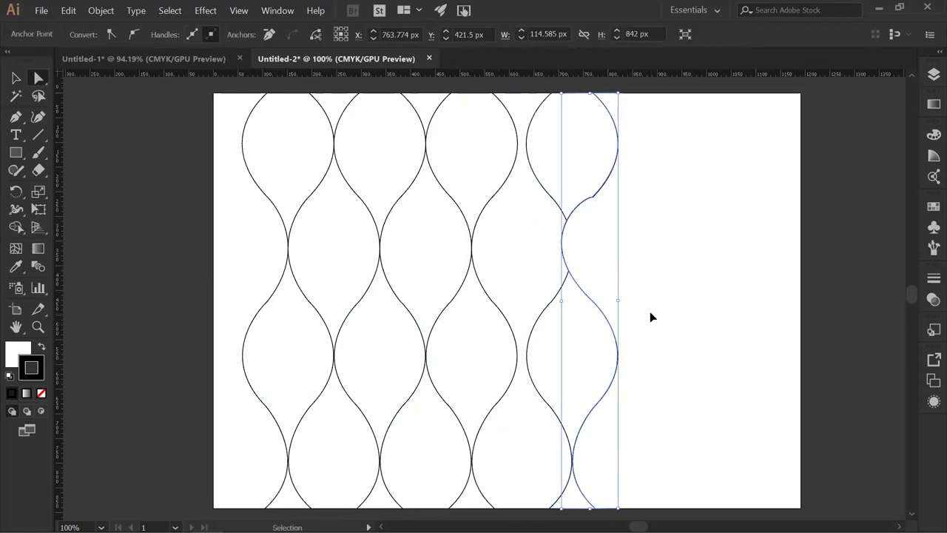
left_click(608, 274)
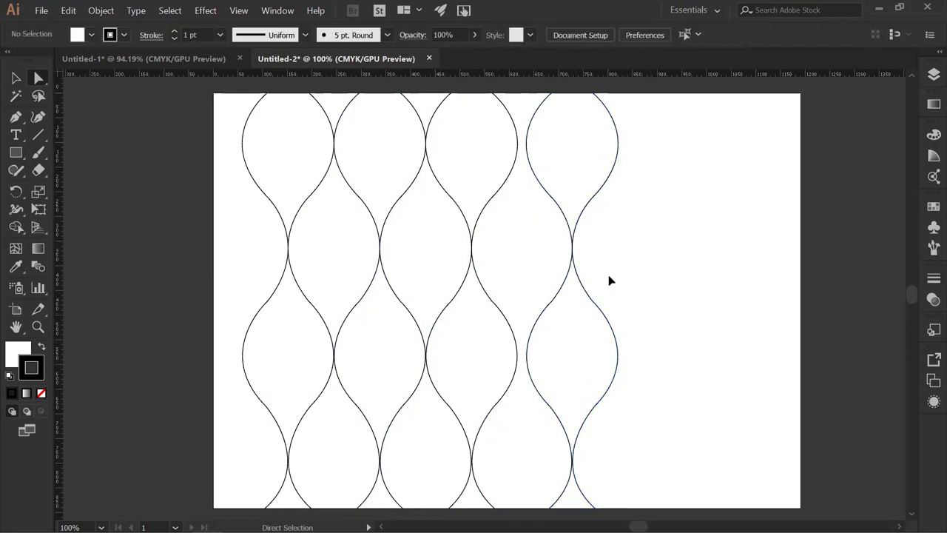
Step: Paste another copy and place it at the far-right column, completing six columns
key("v")
mouse_move(643, 234)
left_mouse_down()
mouse_move(543, 268)
mouse_move(564, 244)
left_mouse_up()
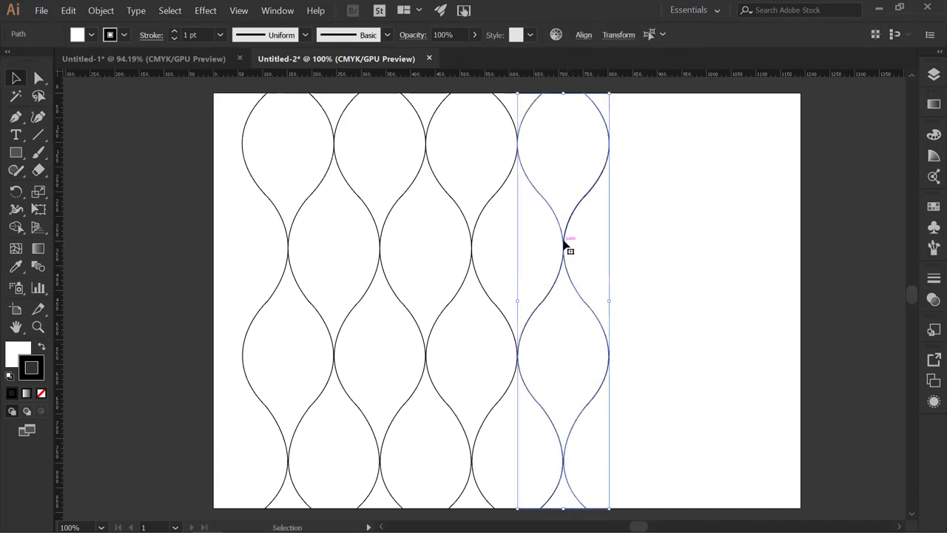
left_click(653, 265)
key("ctrl+v")
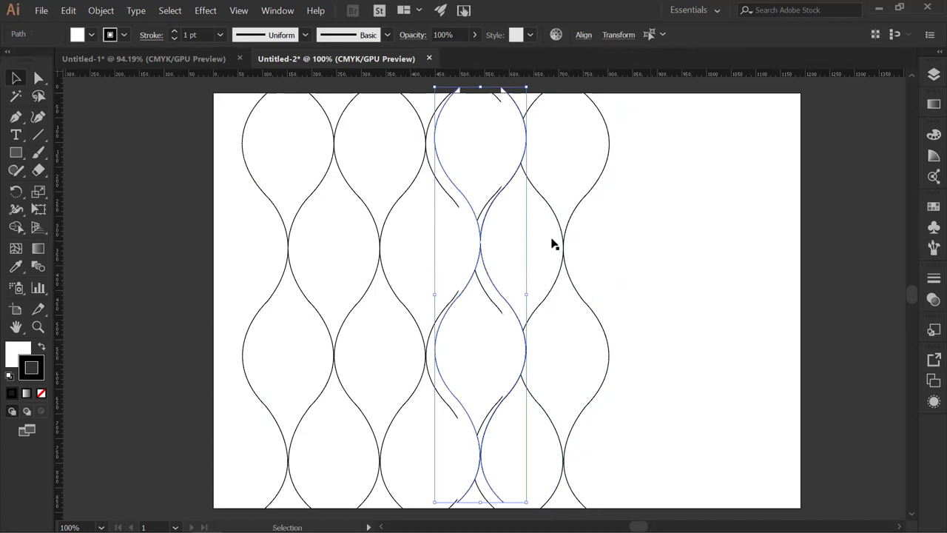
left_click_drag(481, 247, 656, 254)
left_click(691, 277)
key("ctrl+z")
left_click_drag(481, 247, 744, 254)
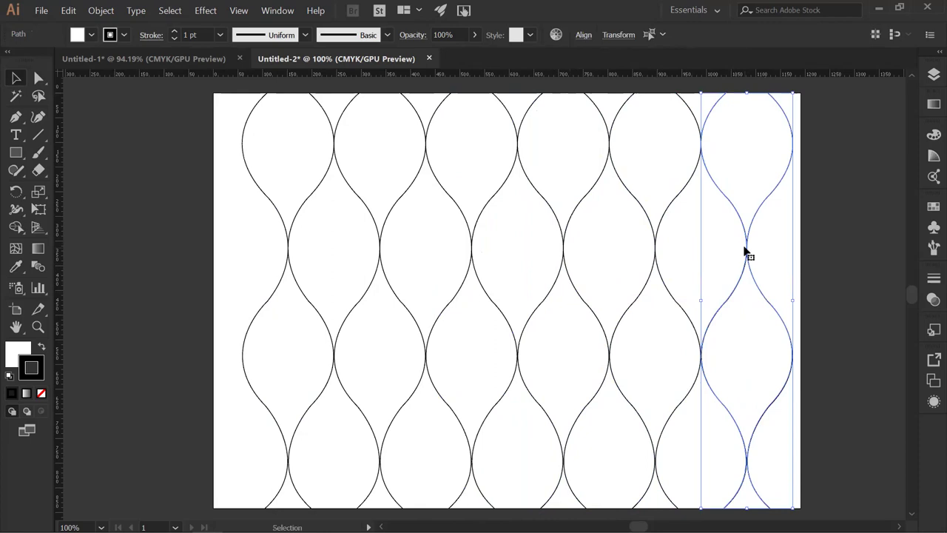
left_click(856, 307)
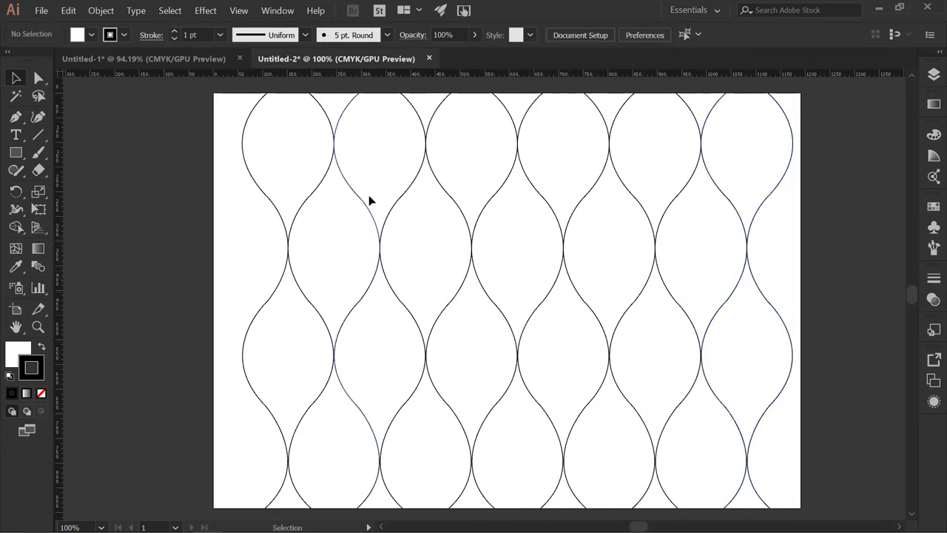
Step: Click through the wavy paths from the middle rightward to check each one's extent
left_click(443, 194)
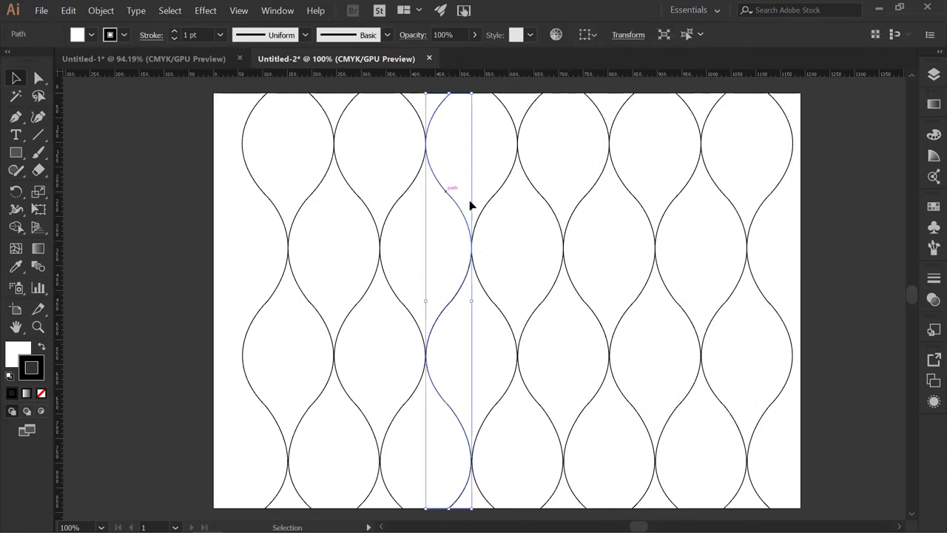
left_click(494, 198)
left_click(493, 195)
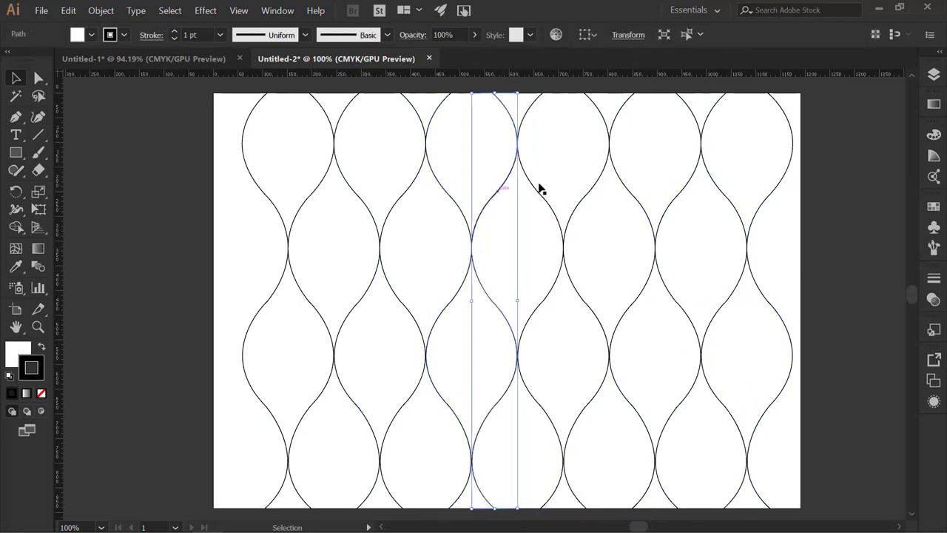
left_click(538, 193)
left_click(588, 194)
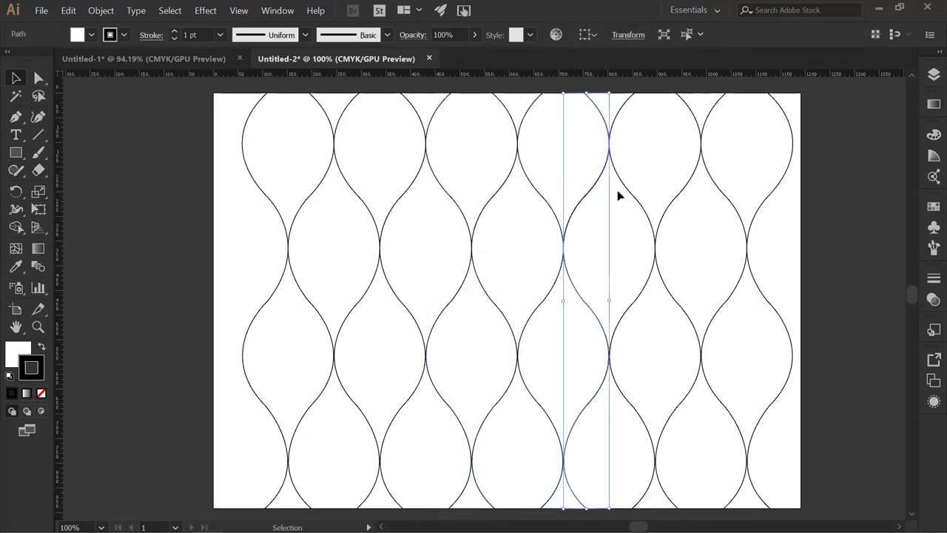
left_click(634, 199)
Step: Check the leftmost paths, then marquee-select all six wavy columns together
left_click(282, 221)
left_click(286, 223)
left_click(302, 211)
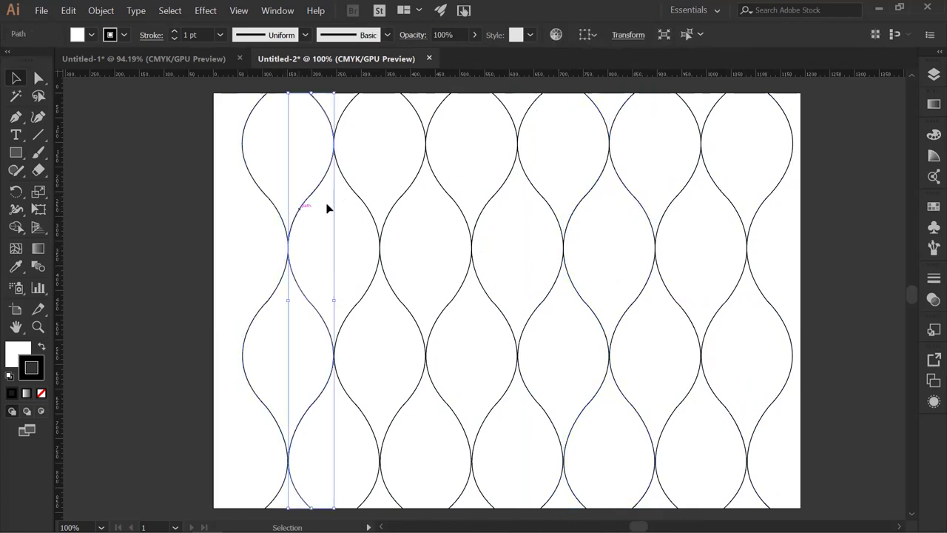
left_click(370, 210)
left_click(397, 205)
left_click(448, 197)
left_click(488, 207)
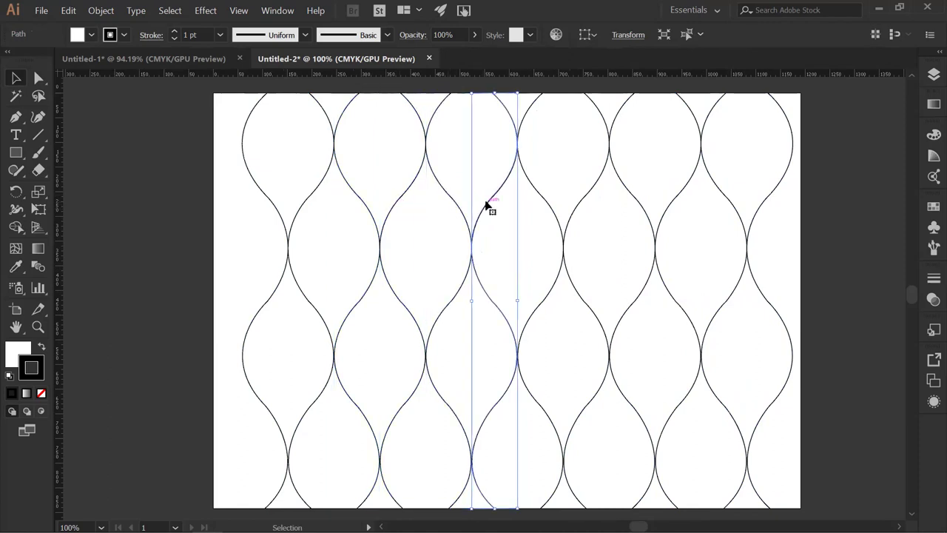
left_click_drag(230, 102, 797, 465)
Step: Group the six wave columns, nudge the group about 22 px left, and deselect it
right_click(562, 232)
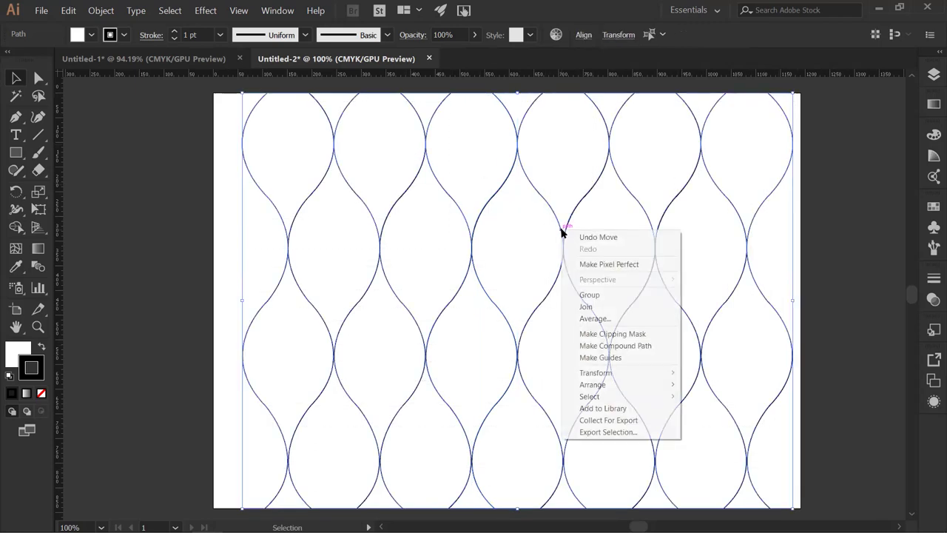
left_click(591, 295)
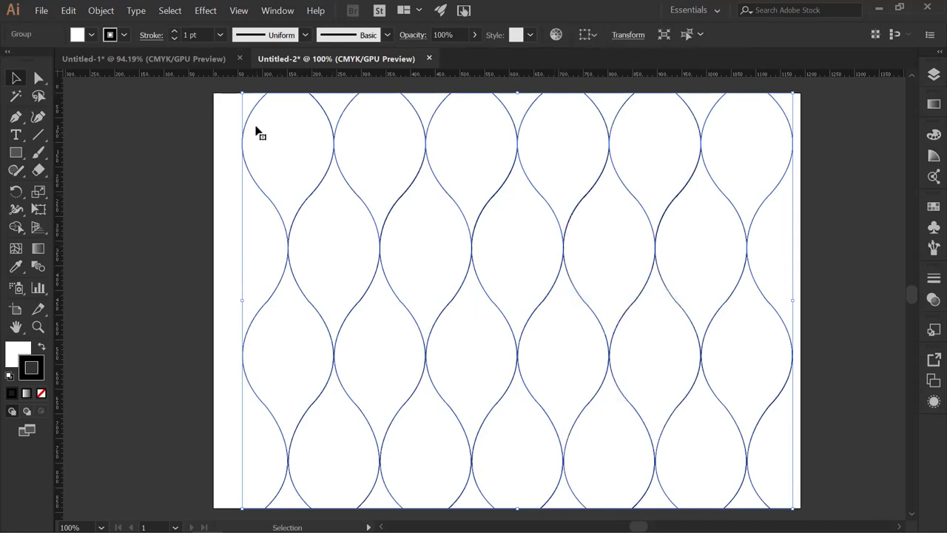
mouse_move(562, 240)
left_mouse_down()
mouse_move(516, 319)
mouse_move(551, 205)
mouse_move(552, 242)
left_mouse_up()
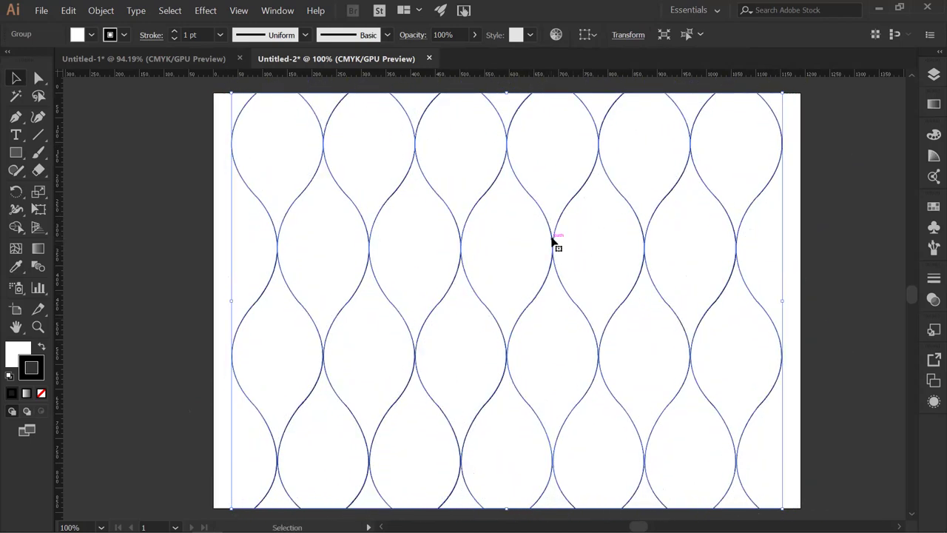
left_click(796, 254)
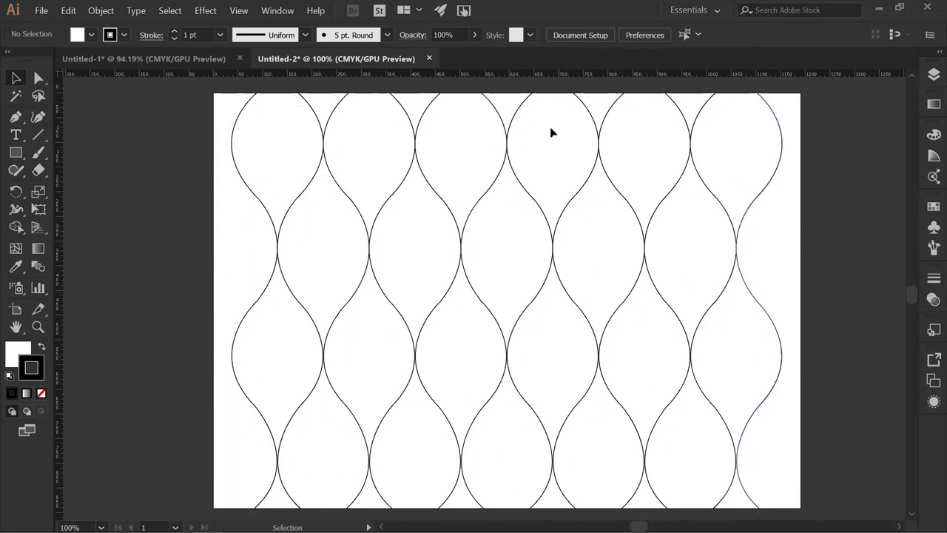
left_click_drag(227, 99, 710, 451)
left_click(118, 157)
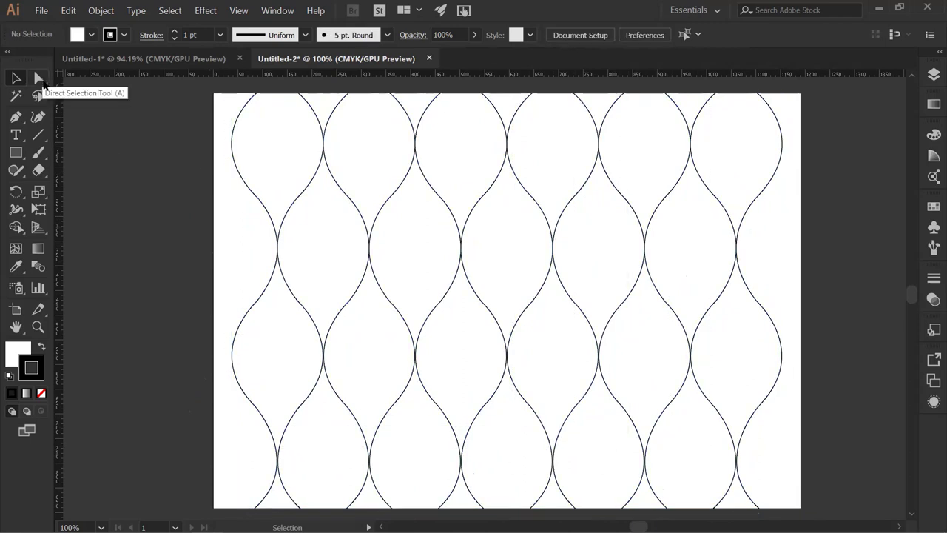
left_click(39, 78)
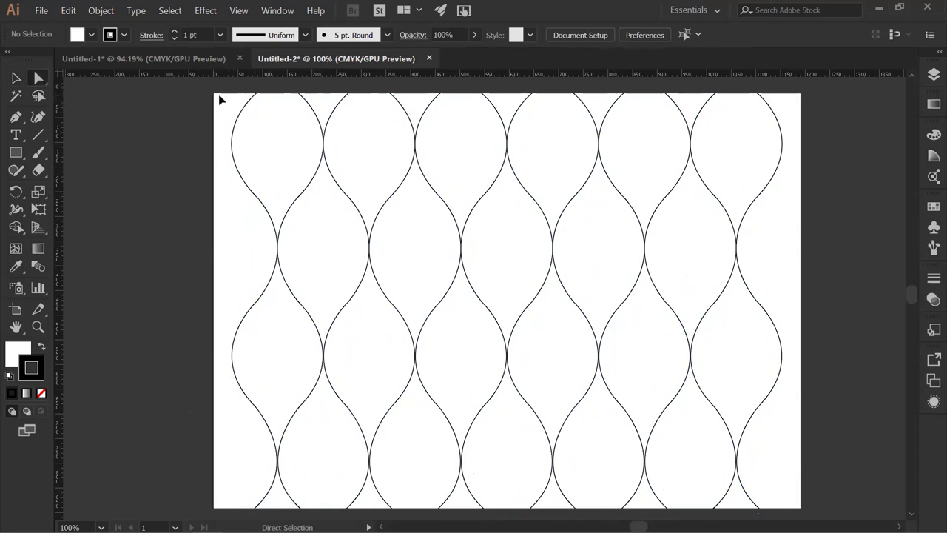
left_click_drag(232, 102, 770, 462)
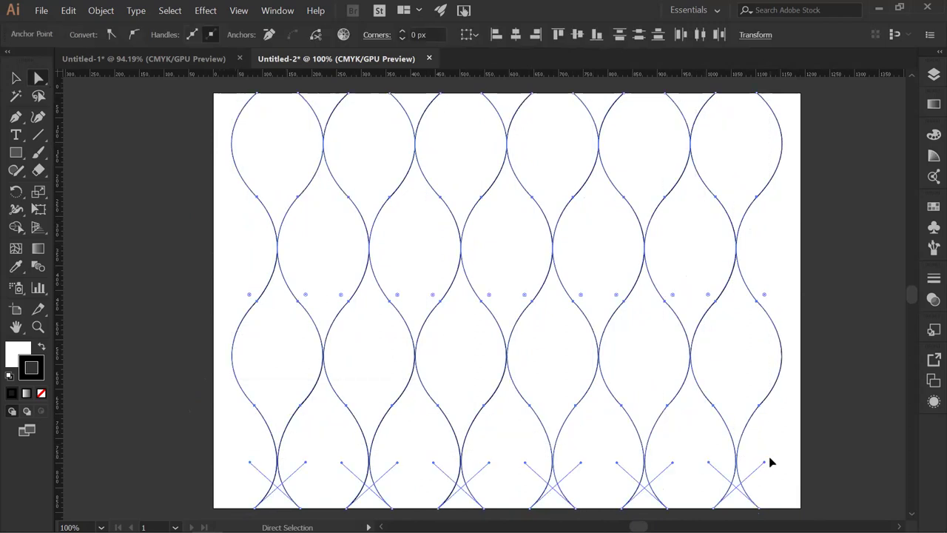
right_click(611, 111)
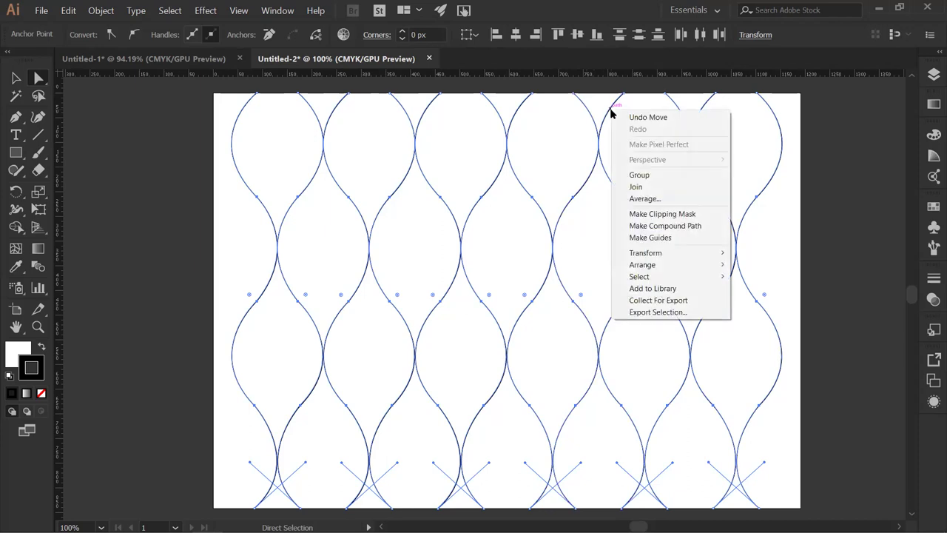
left_click(637, 187)
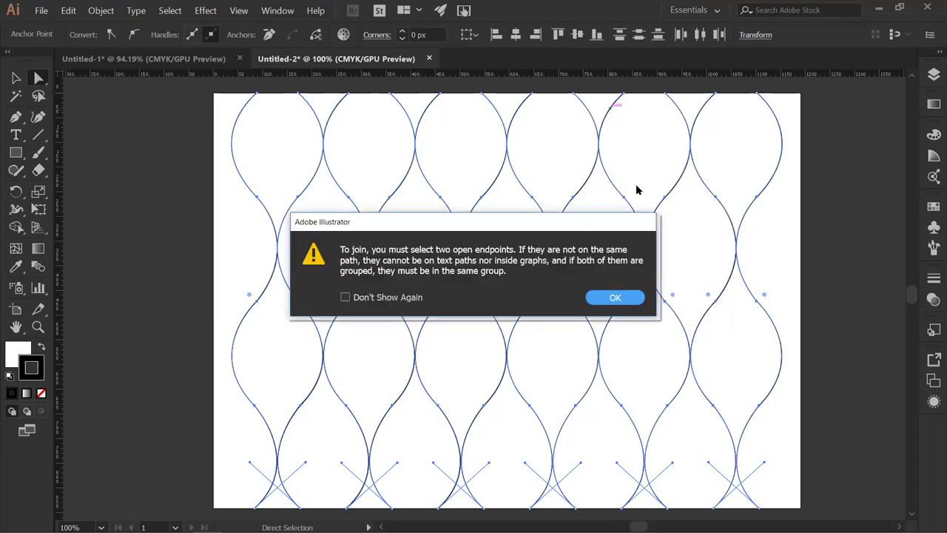
left_click(613, 299)
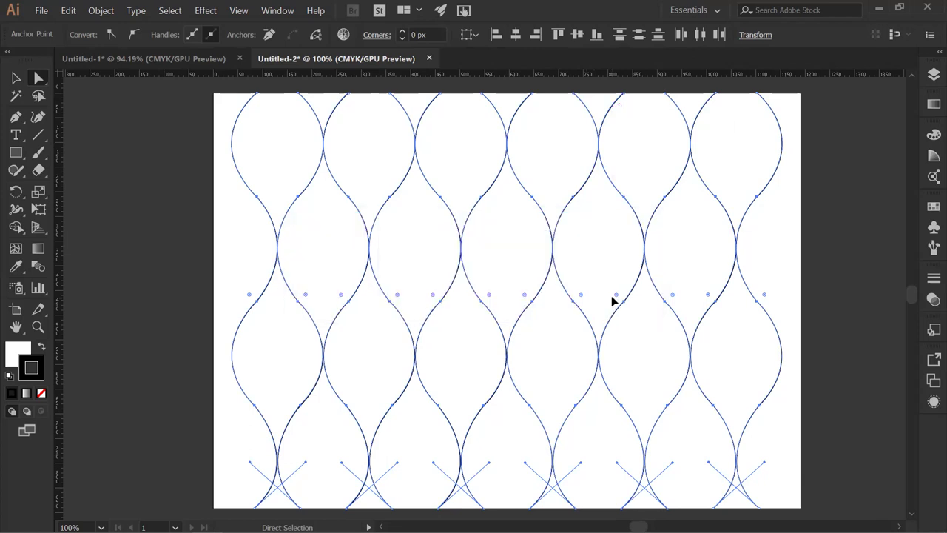
left_click(784, 281)
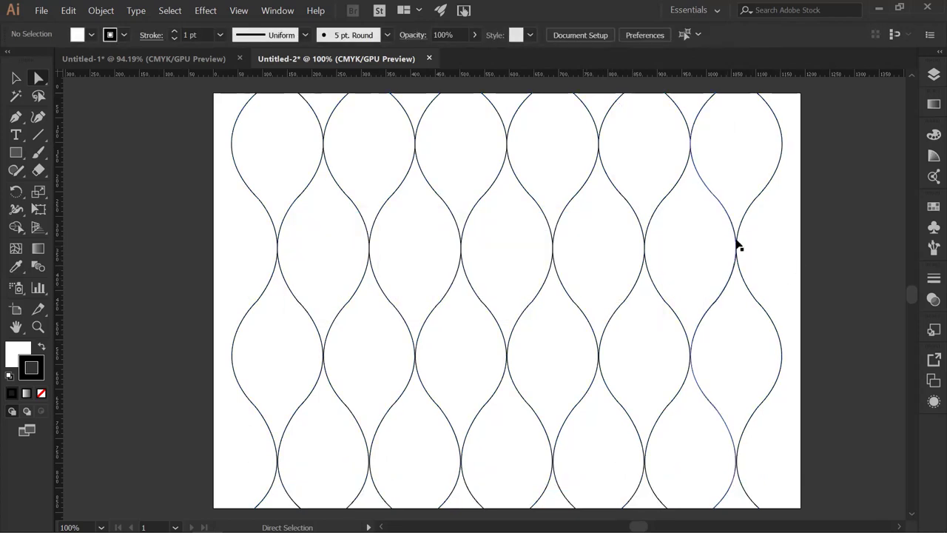
Step: With the Selection tool, drag the wave group right and down, then back up-left
key("v")
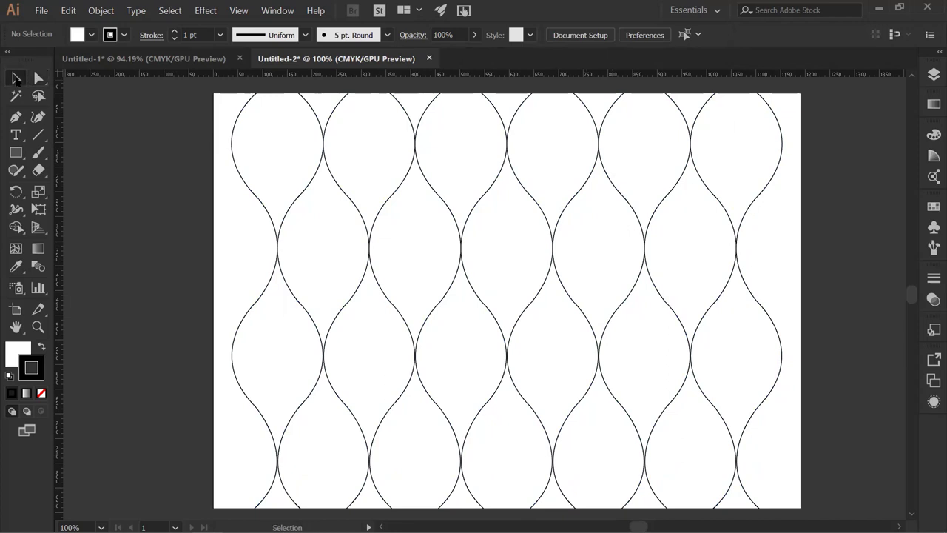
left_click_drag(415, 148, 395, 152)
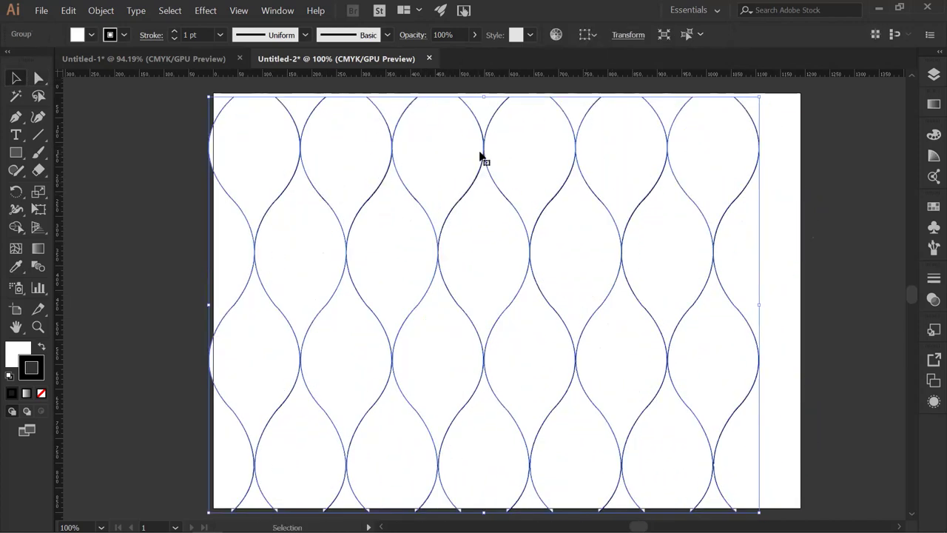
left_click_drag(483, 150, 576, 173)
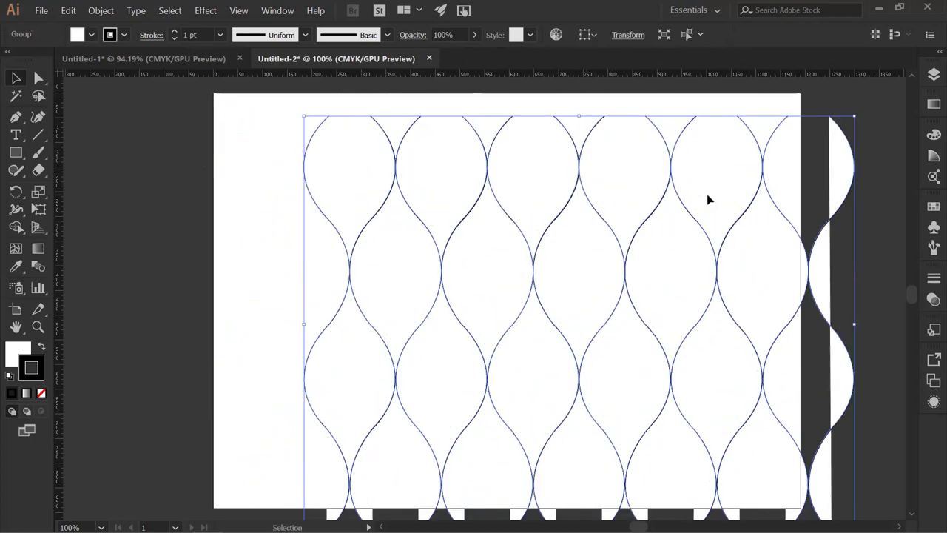
left_click_drag(672, 172, 764, 201)
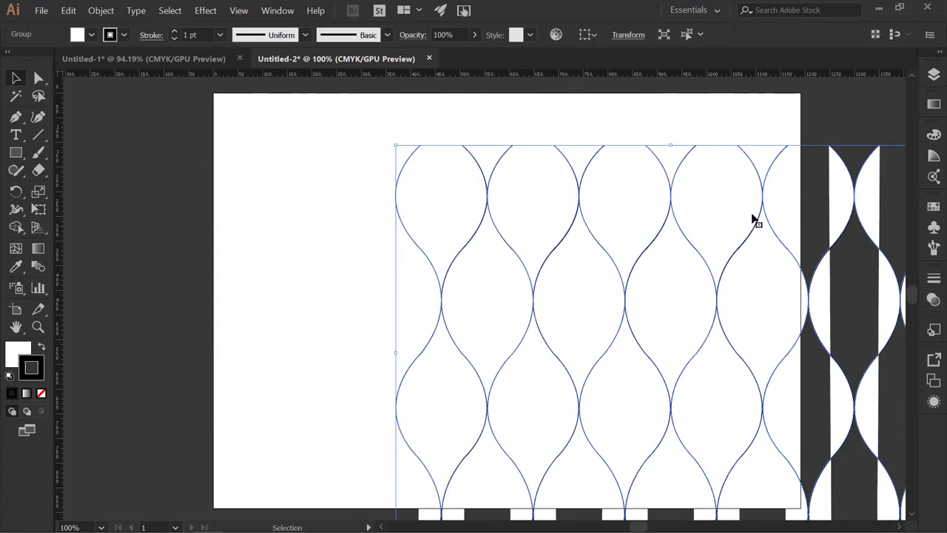
left_click_drag(671, 200, 504, 148)
Step: Fill the wave pattern bands with lime green from the Color panel spectrum
left_click(18, 353)
left_click_drag(793, 169, 778, 168)
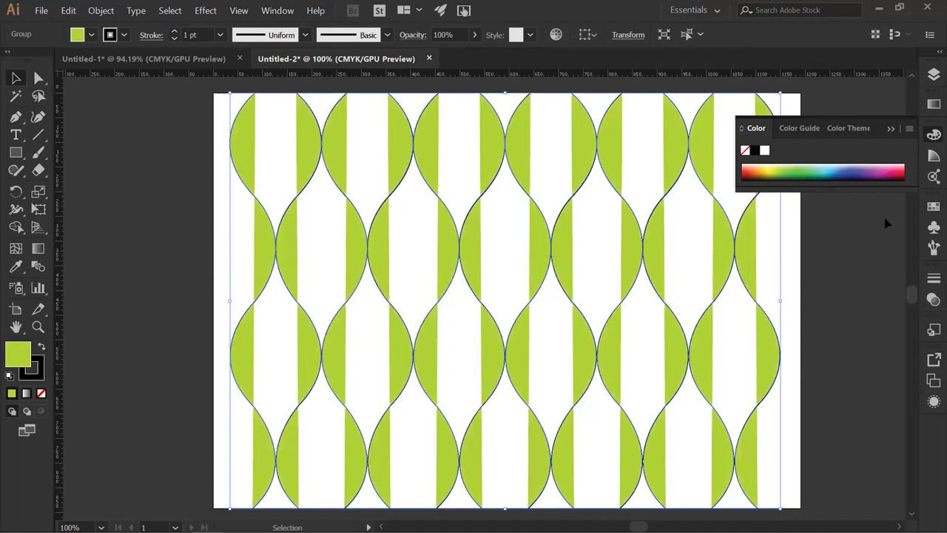
left_click(796, 265)
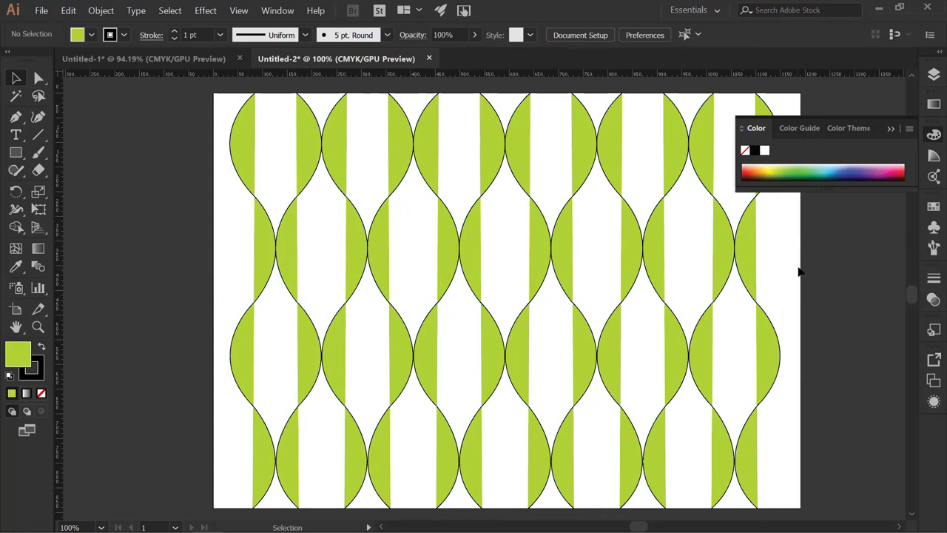
Step: Make the stroke colour a dark indigo and reselect the wave group
left_click(40, 376)
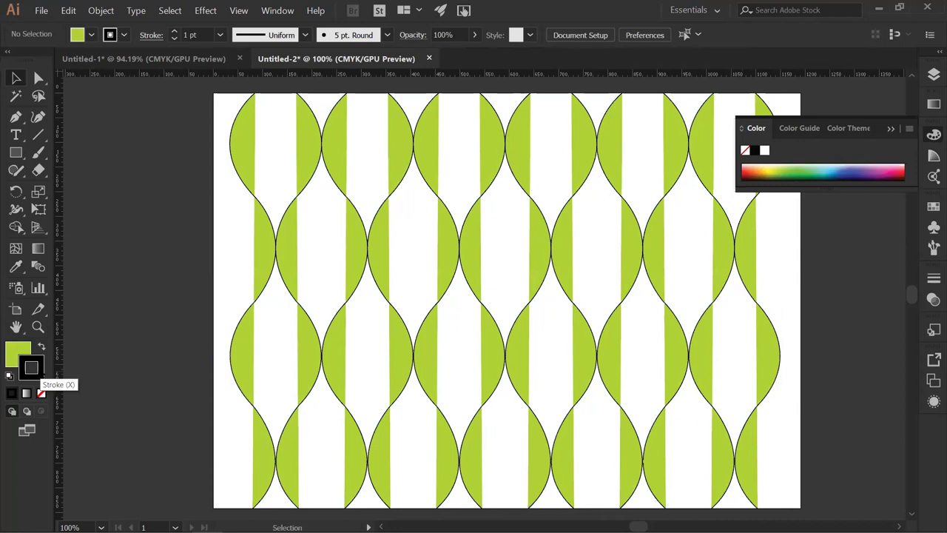
left_click(877, 166)
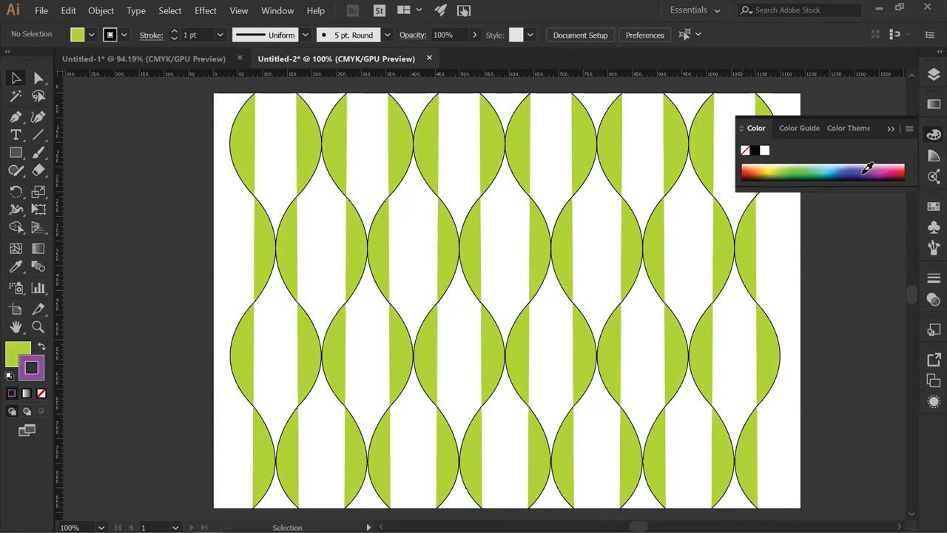
left_click(863, 171)
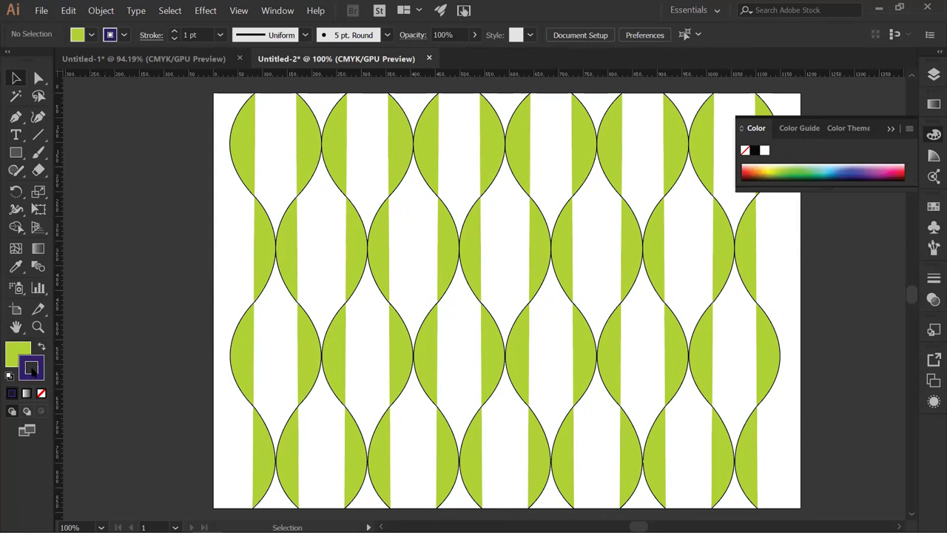
left_click(276, 222)
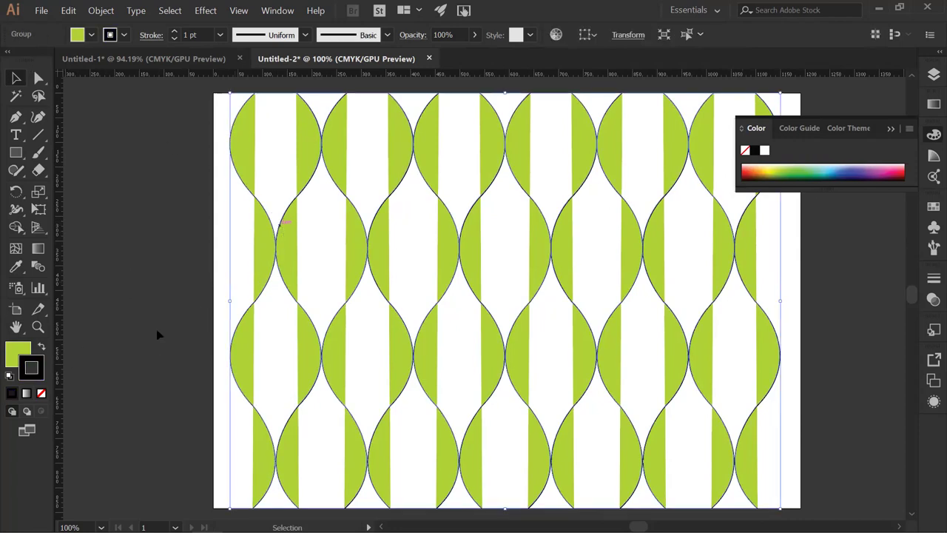
Step: Set the outline colour to purple #2B05A3 in the Color Picker
double_click(36, 378)
left_click(461, 327)
left_click_drag(418, 322, 431, 340)
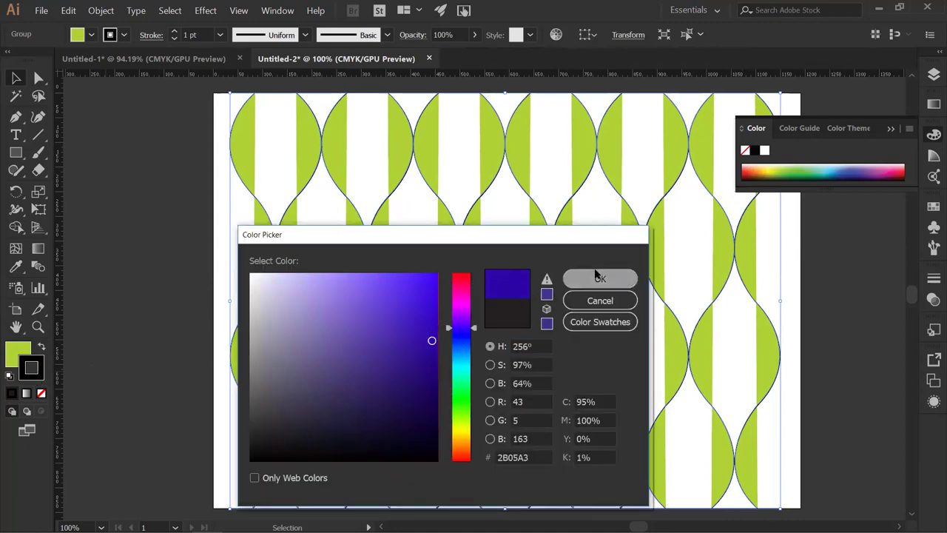
left_click(599, 277)
Step: Set the stroke weight to 6 pt, deselect, and collapse the Color panel
left_click(221, 35)
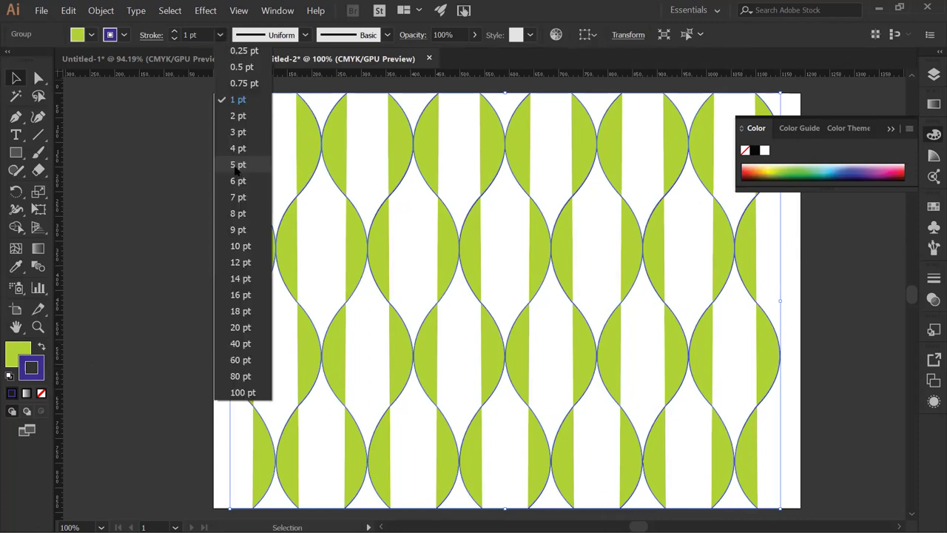
left_click(237, 181)
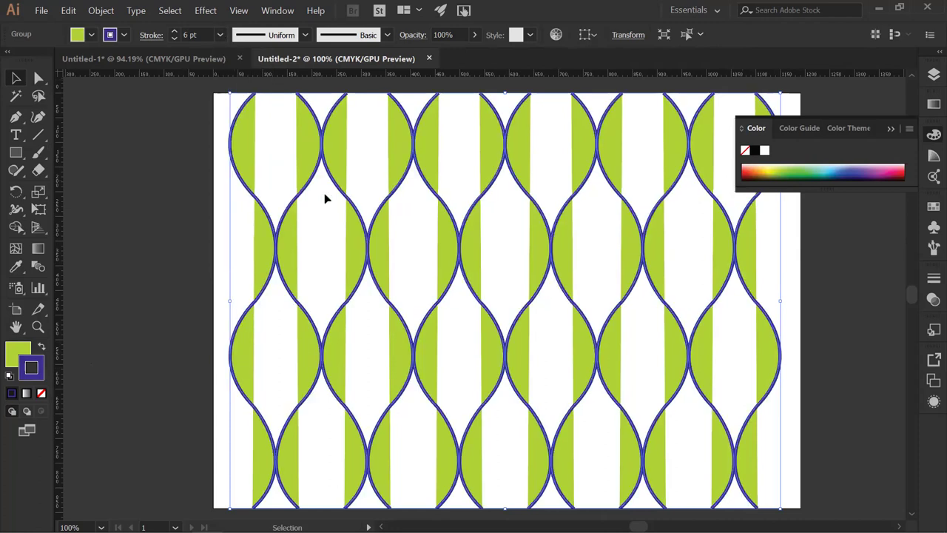
left_click(216, 262)
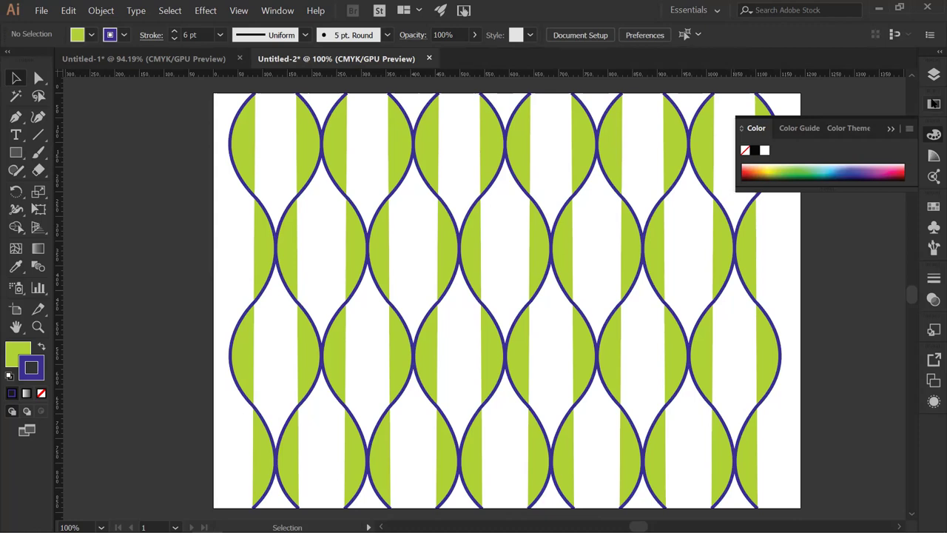
left_click(891, 132)
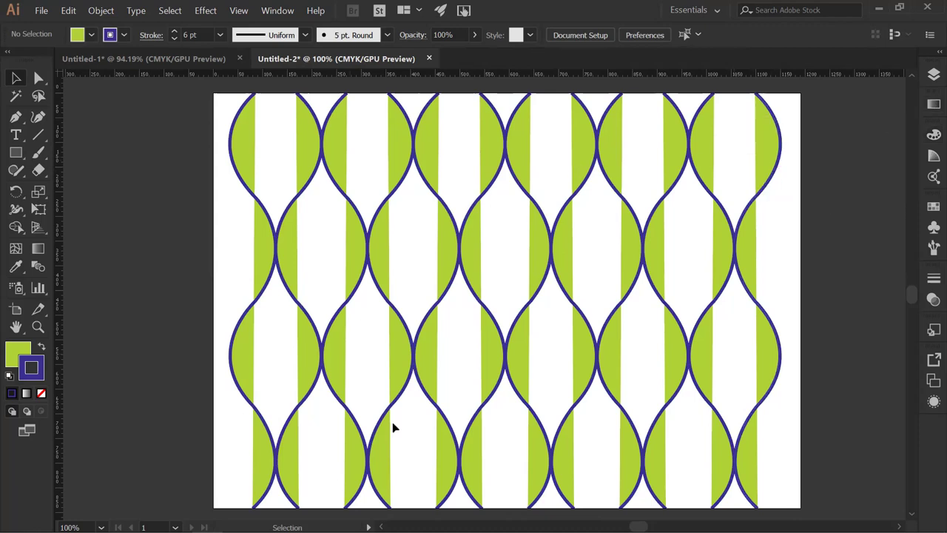